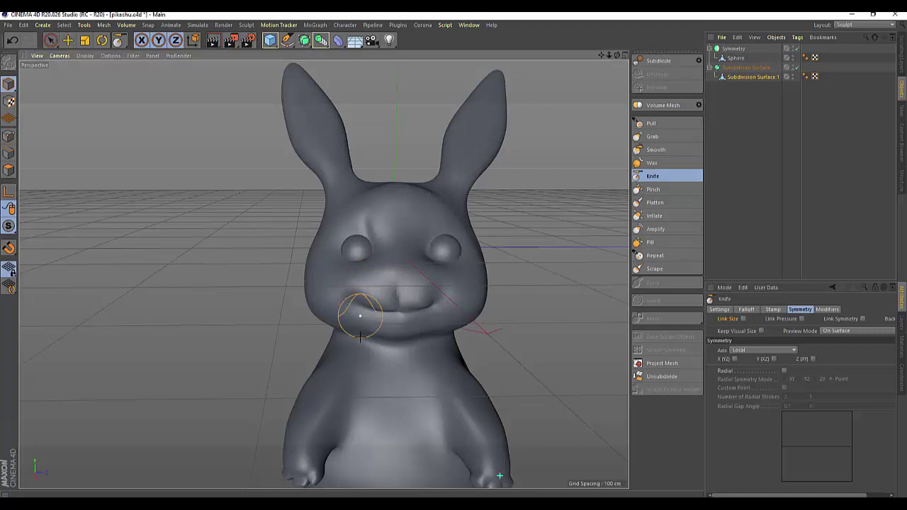
Grab-sculpt the mouth into a smaller rounded smile with two buck teeth, undoing the lower-lip stroke
left_click(652, 136)
mouse_move(360, 303)
left_mouse_down()
mouse_move(345, 300)
mouse_move(353, 307)
mouse_move(363, 295)
left_mouse_up()
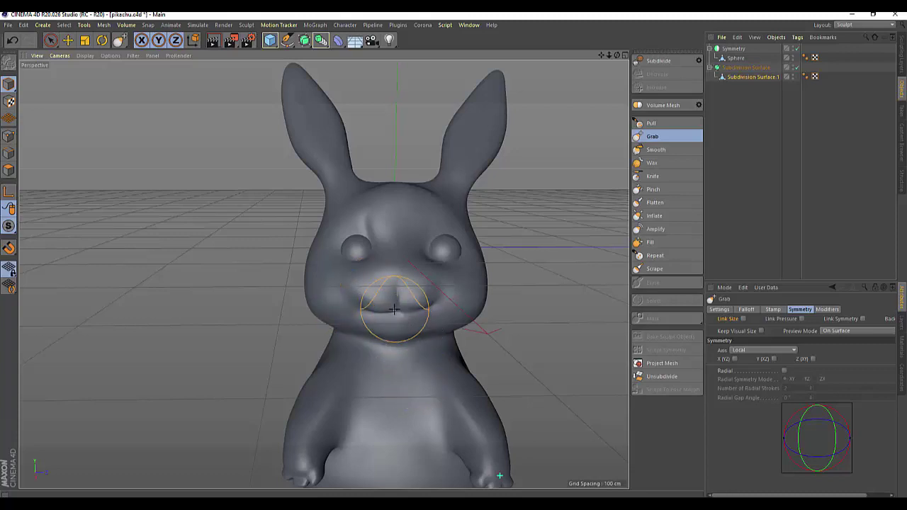
mouse_move(399, 304)
left_mouse_down()
mouse_move(390, 312)
mouse_move(375, 287)
mouse_move(446, 293)
left_mouse_up()
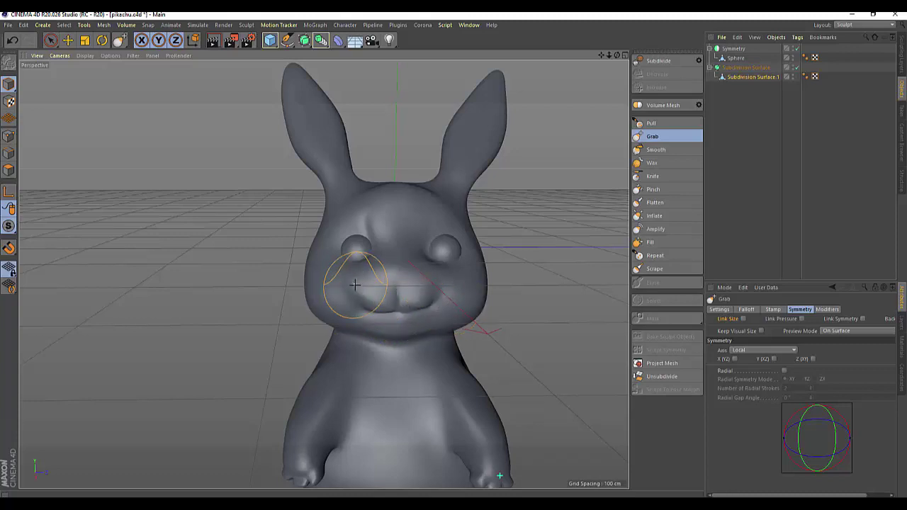
left_click_drag(344, 276, 354, 298)
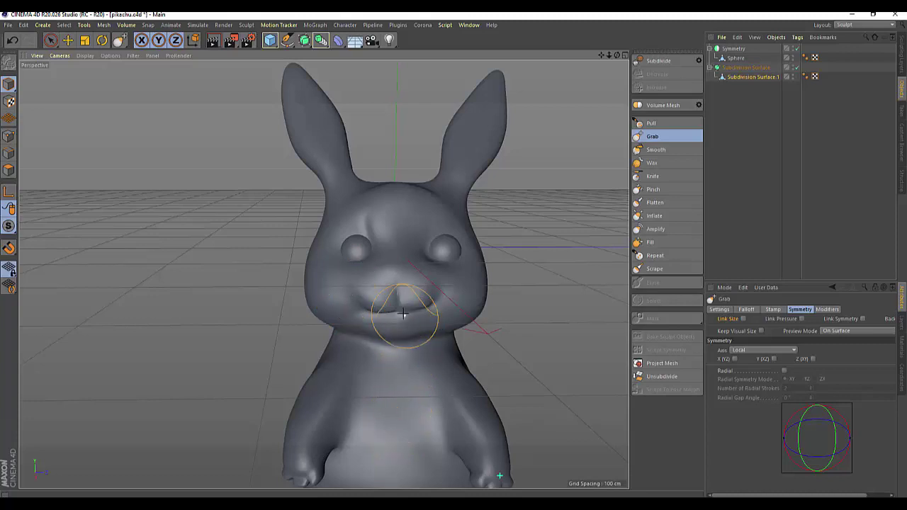
left_click_drag(398, 315, 391, 295)
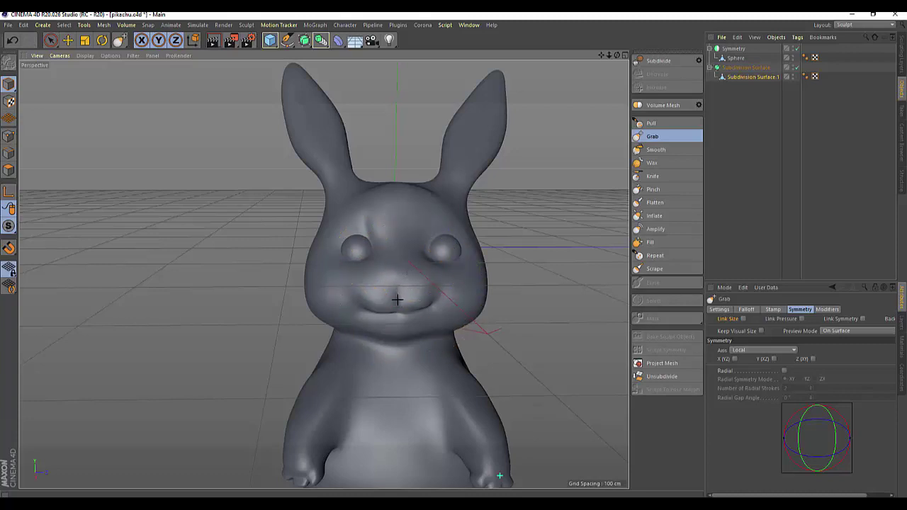
left_click_drag(397, 300, 397, 310)
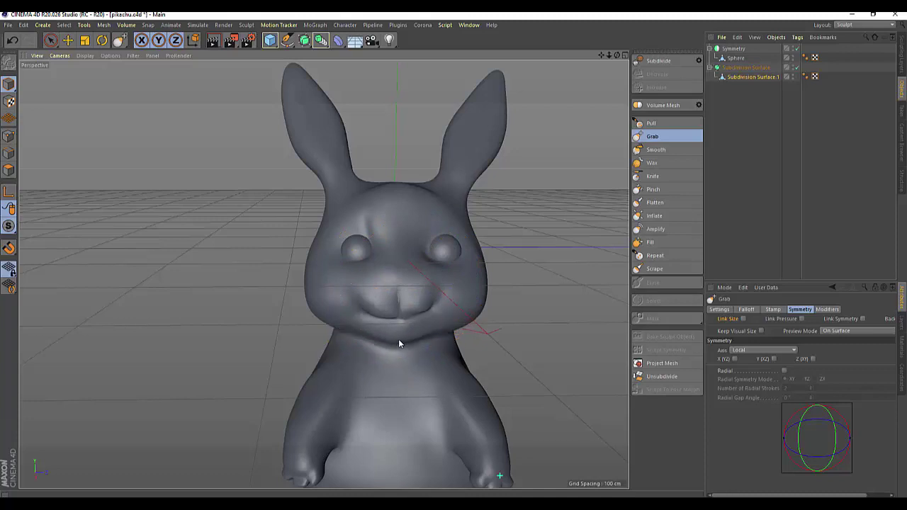
key("ctrl+z")
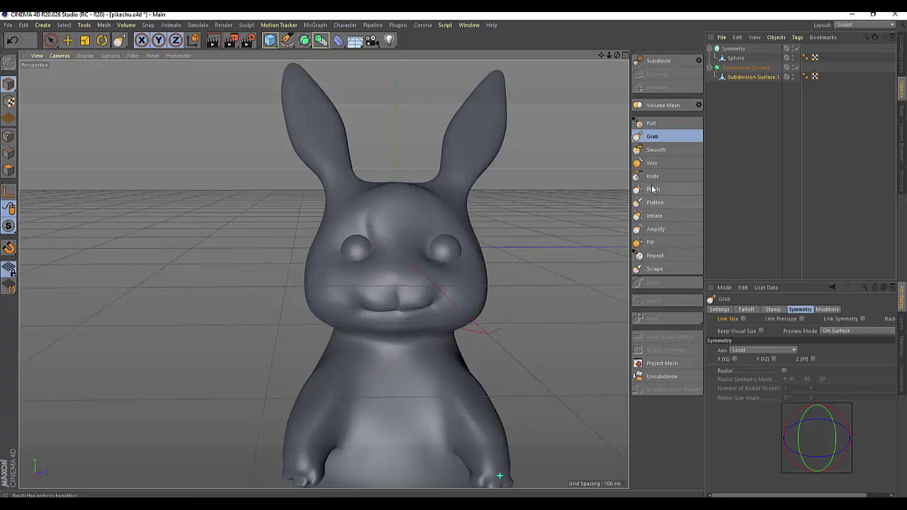
Soften the left mouth corner using the Smooth brush at size 15 and 7.1% pressure
left_click(650, 150)
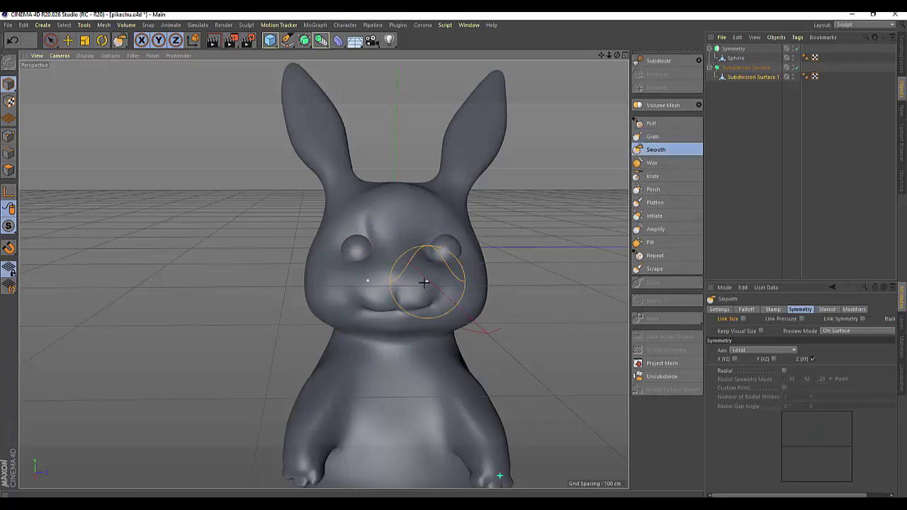
middle_click_drag(414, 291, 406, 299)
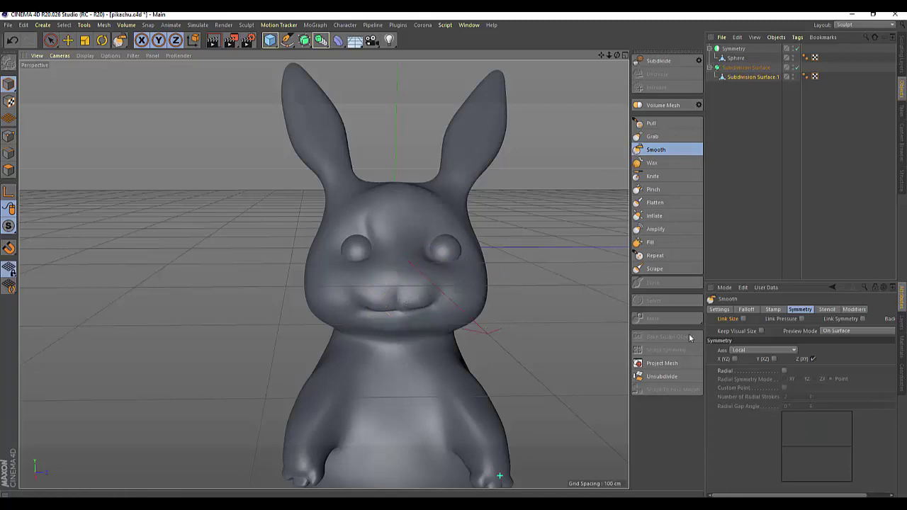
left_click(738, 77)
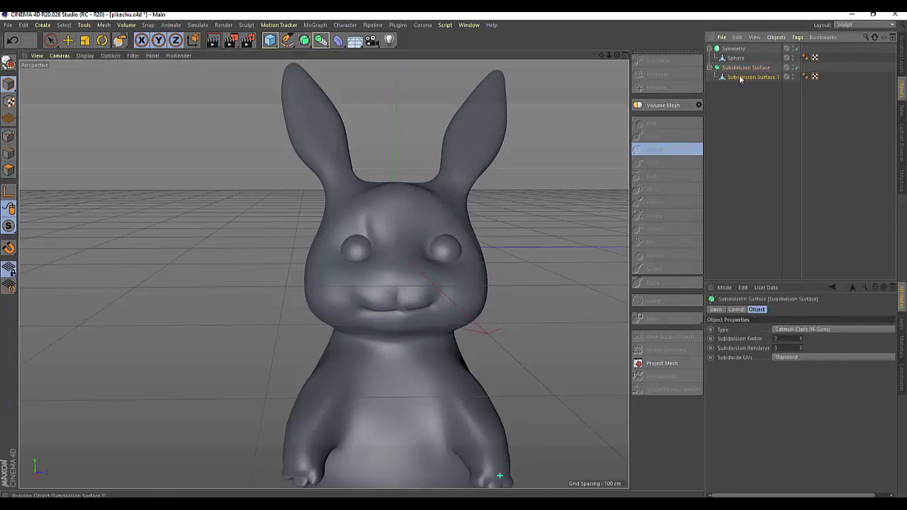
left_click(656, 150)
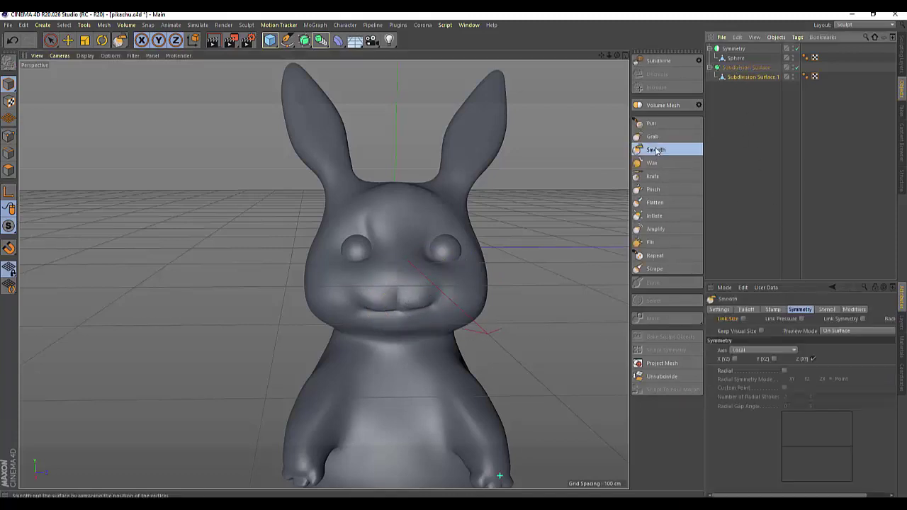
left_click(720, 310)
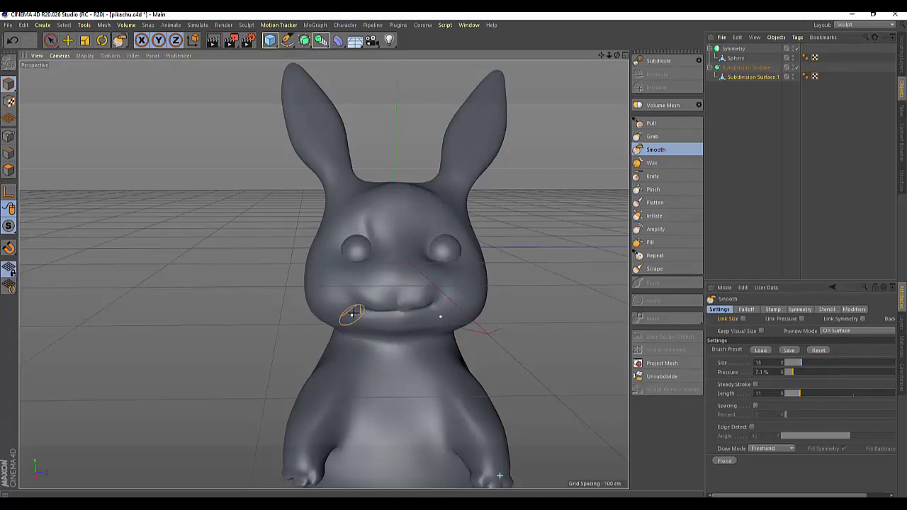
left_click_drag(363, 308, 369, 310)
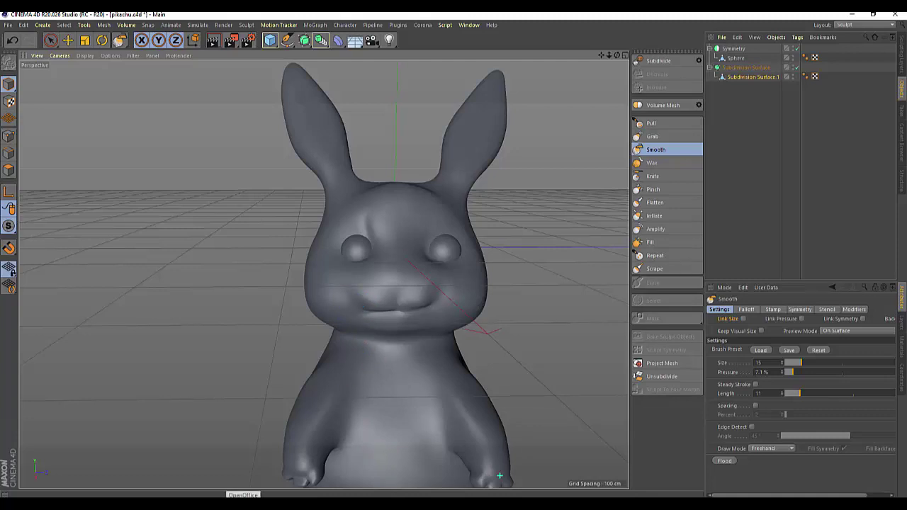
Shift the Sphere eyes slightly closer together, then reselect Subdivision Surface.1 for sculpting
left_click(735, 60)
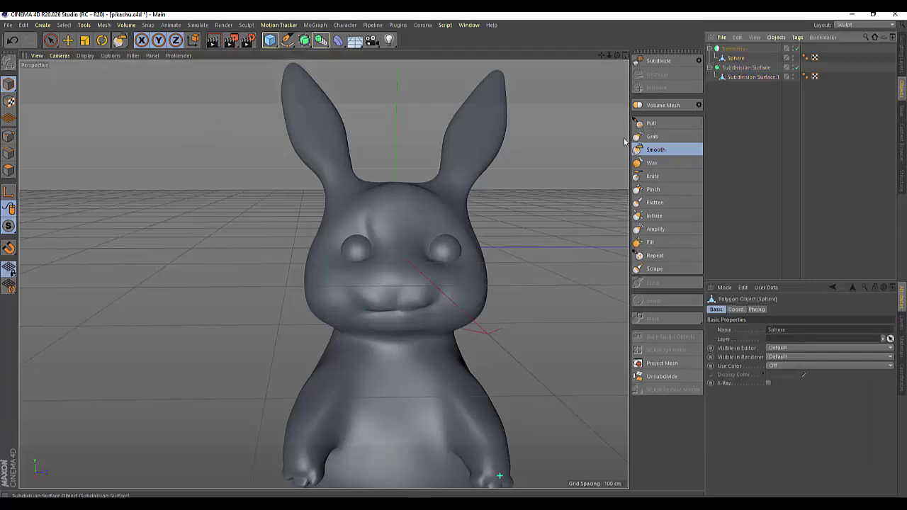
left_click(50, 40)
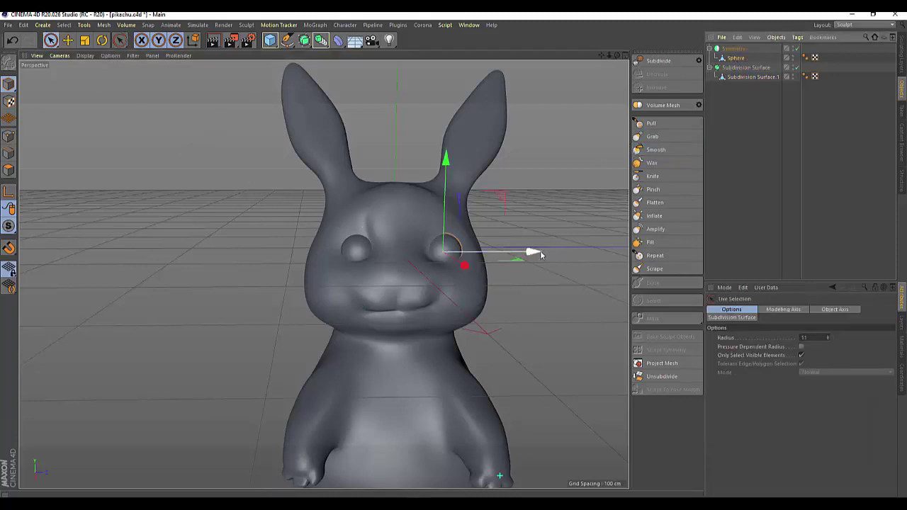
left_click_drag(533, 253, 529, 252)
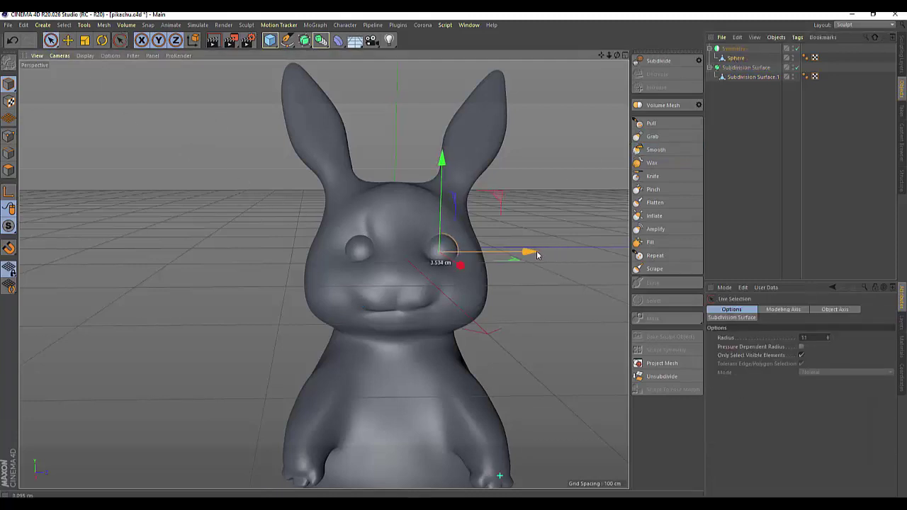
left_click(734, 48)
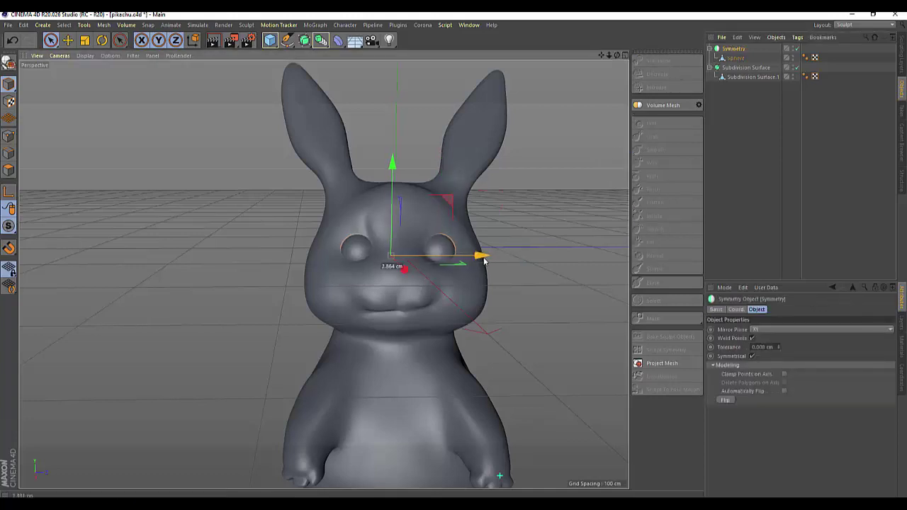
left_click(526, 294)
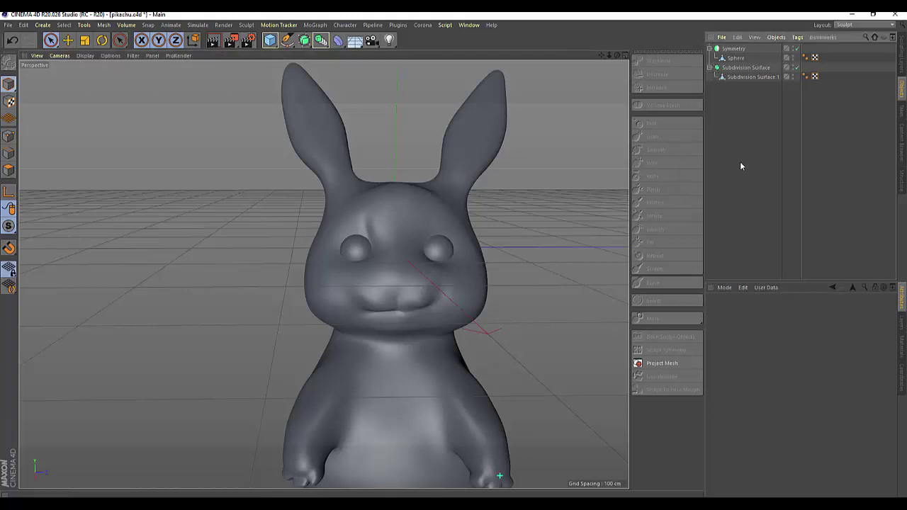
left_click(741, 77)
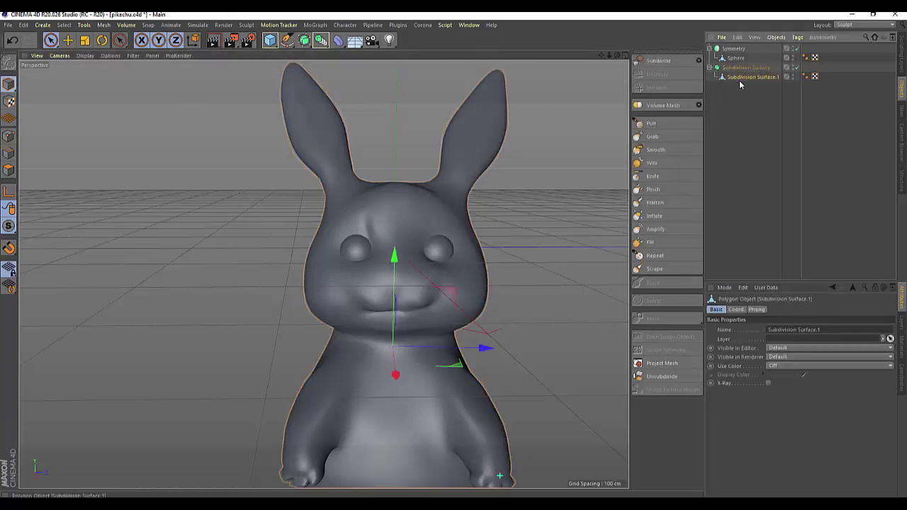
left_click(651, 125)
key("space")
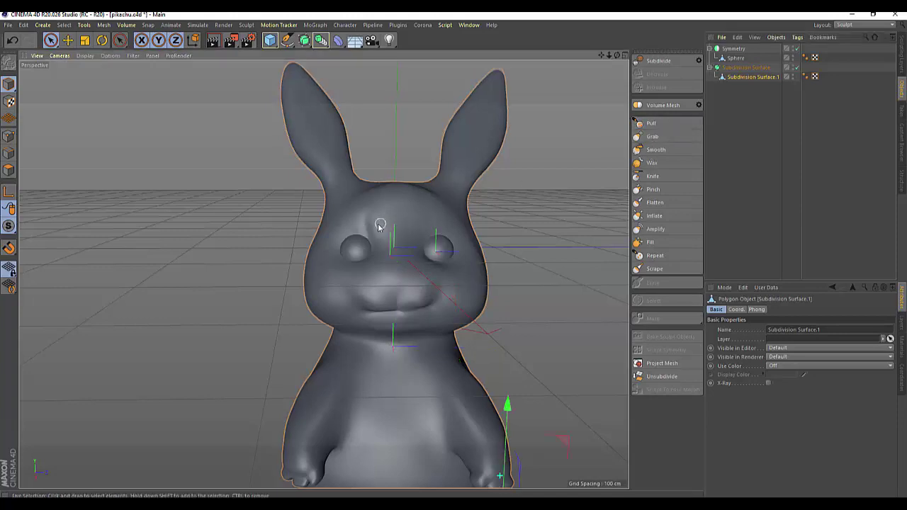
key("ctrl+a")
right_click(396, 224)
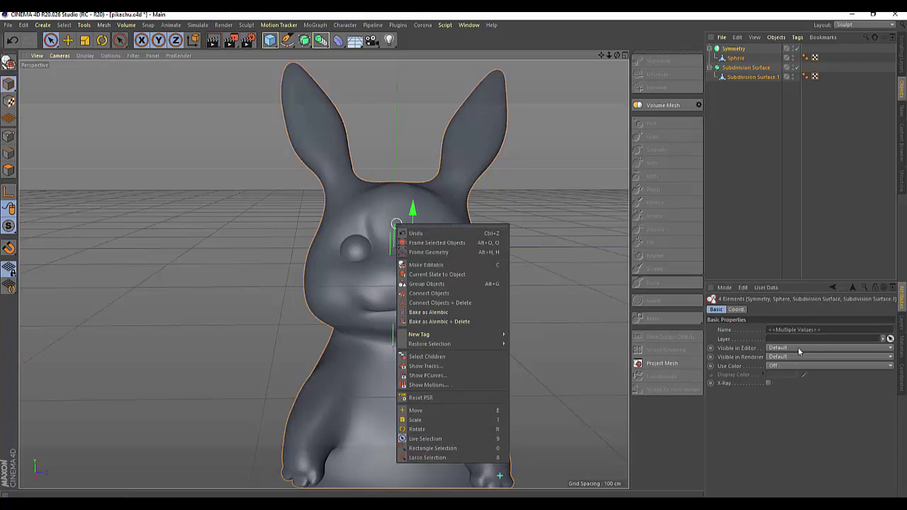
key("Escape")
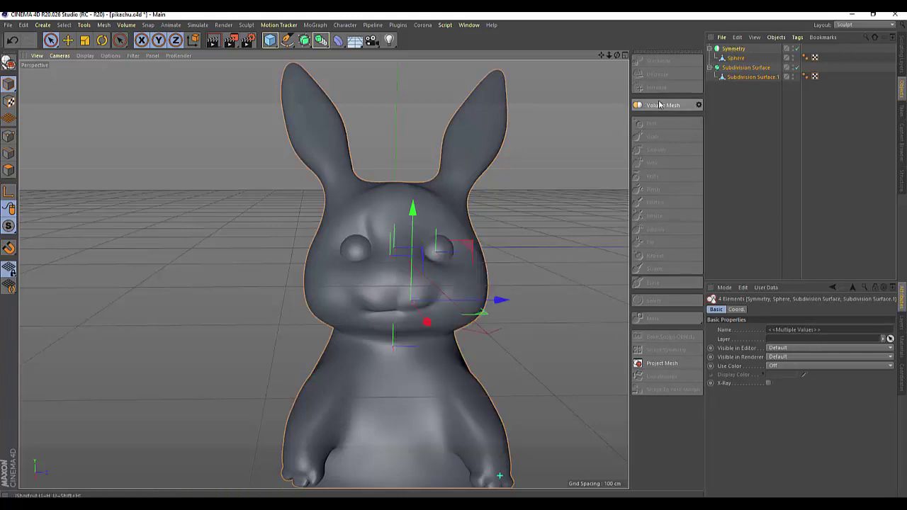
left_click(659, 105)
left_click(750, 97)
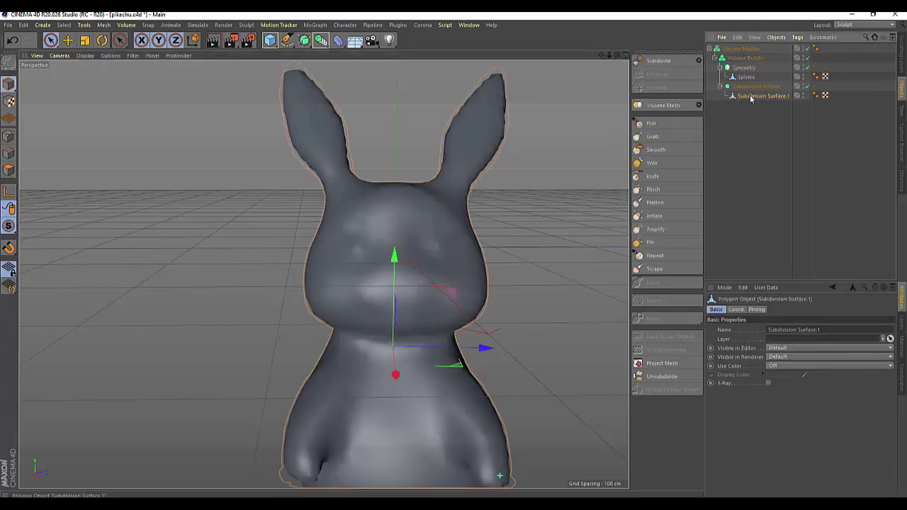
key("ctrl+z")
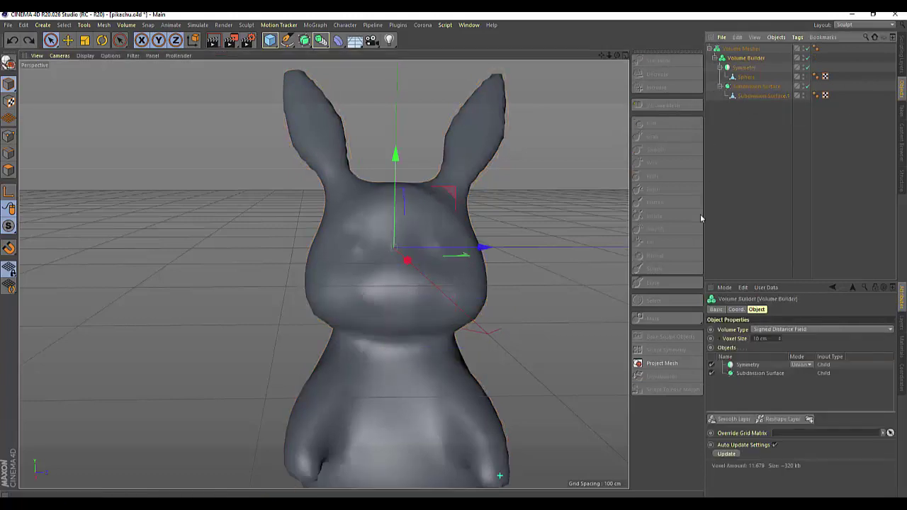
key("ctrl+z")
left_click(741, 78)
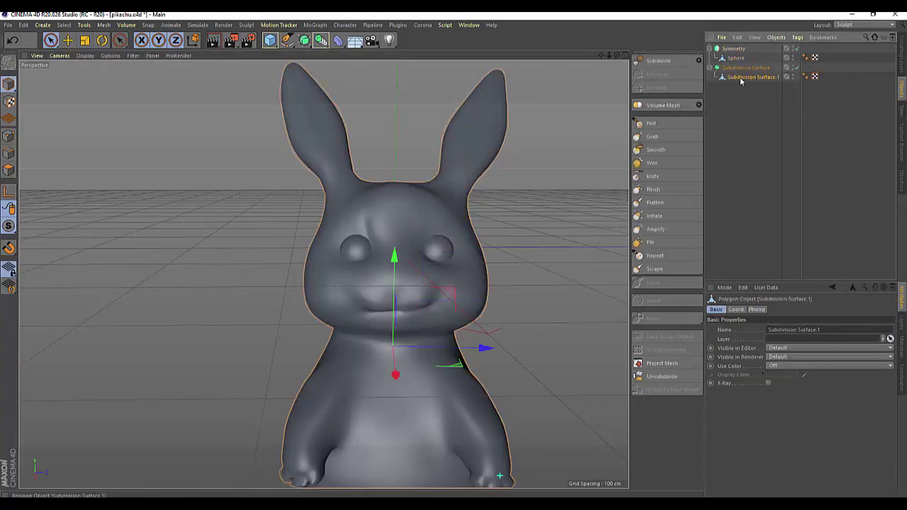
Smooth out the dent on the left forehead with the Smooth brush
left_click(655, 150)
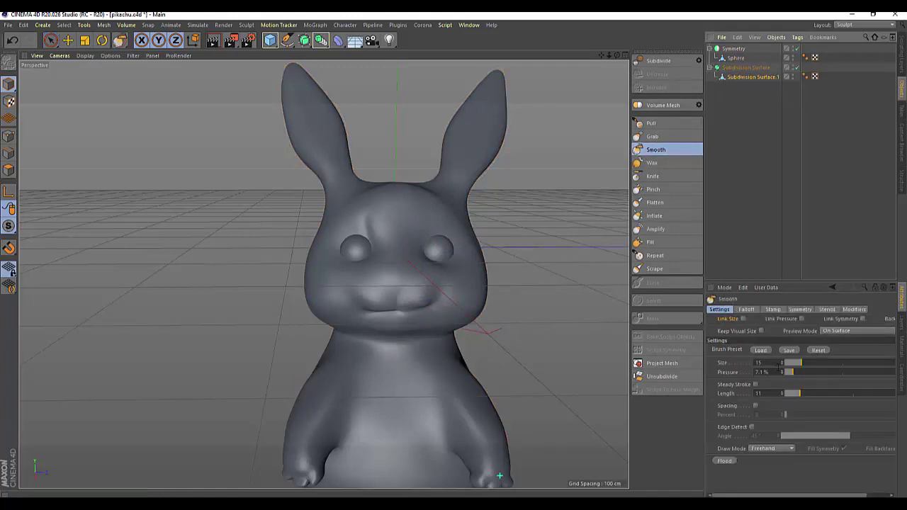
left_click(800, 310)
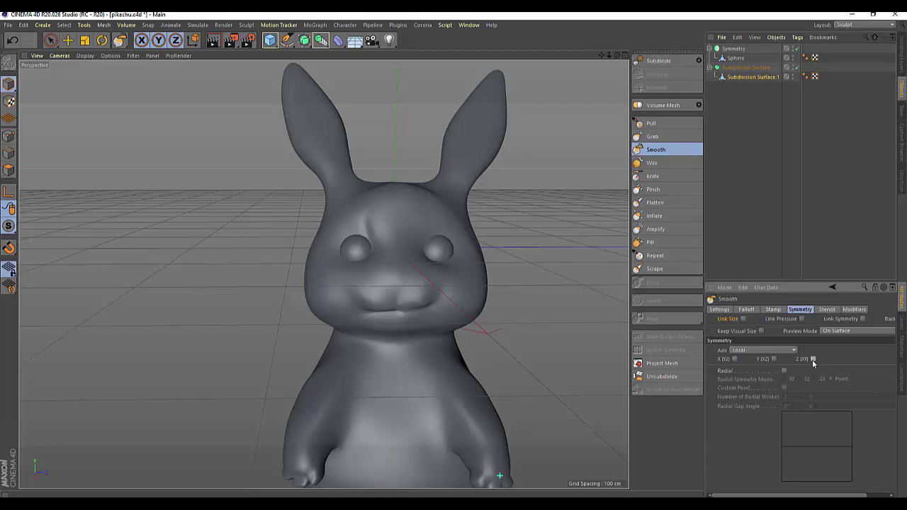
left_click_drag(361, 217, 372, 230)
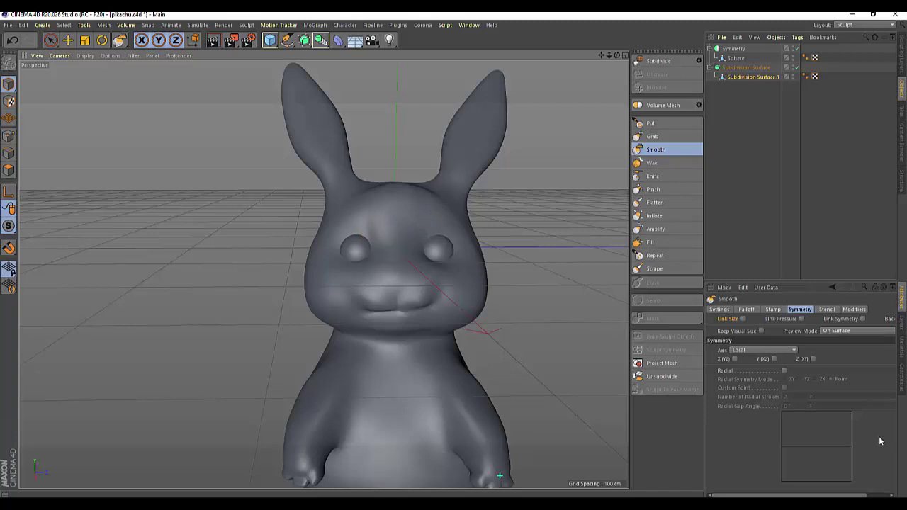
With the Grab brush at about size 60, pull the mouth and both corners upward into a smile
left_click(653, 136)
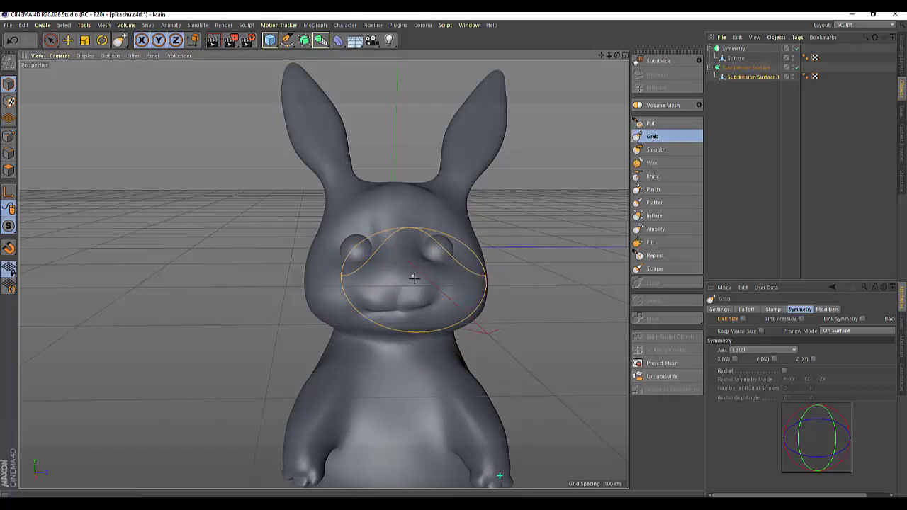
middle_click_drag(415, 283, 409, 287)
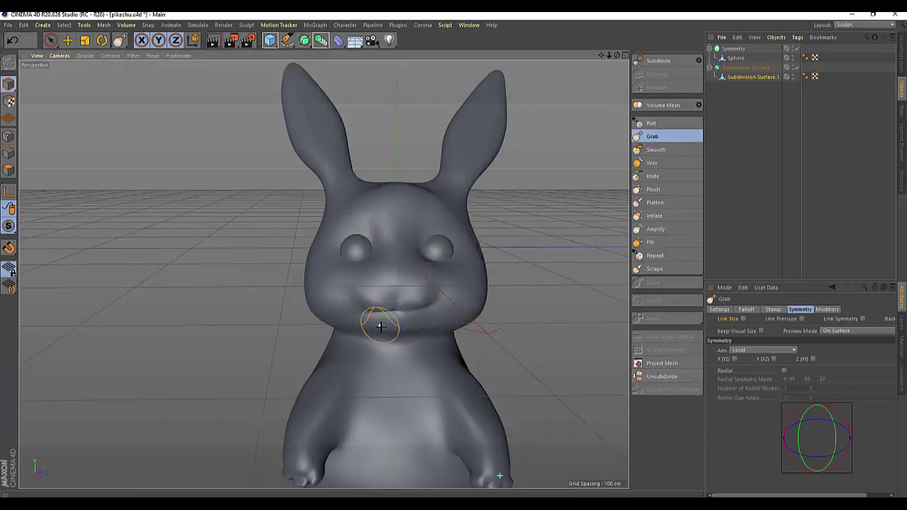
left_click_drag(400, 310, 398, 307)
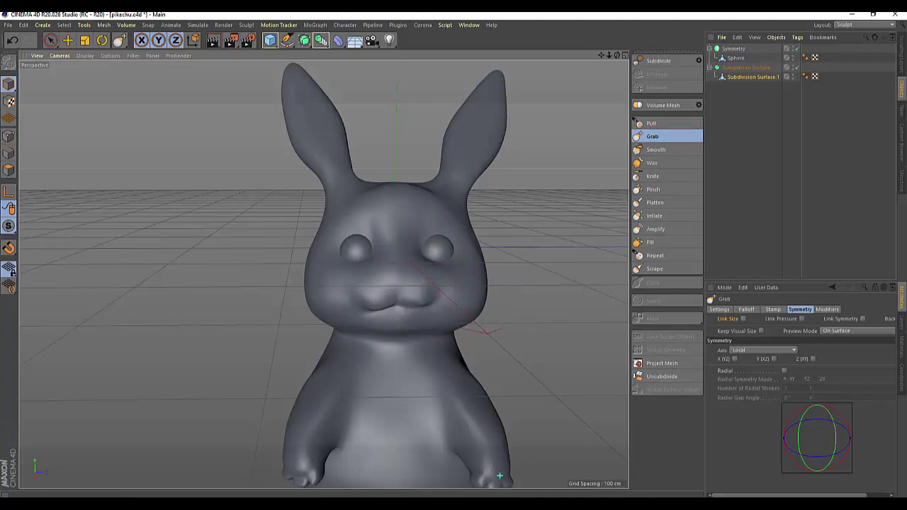
left_click_drag(363, 305, 367, 311)
left_click_drag(424, 309, 420, 314)
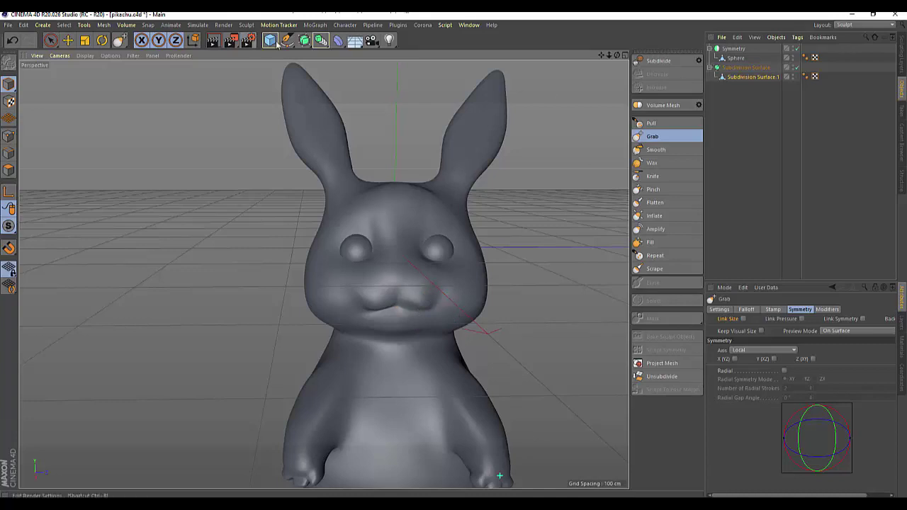
Add a cube, shrink it to about 14.6 × 13.5 × 19.7 cm, and flatten it in front of the face
left_click(270, 40)
left_click(341, 55)
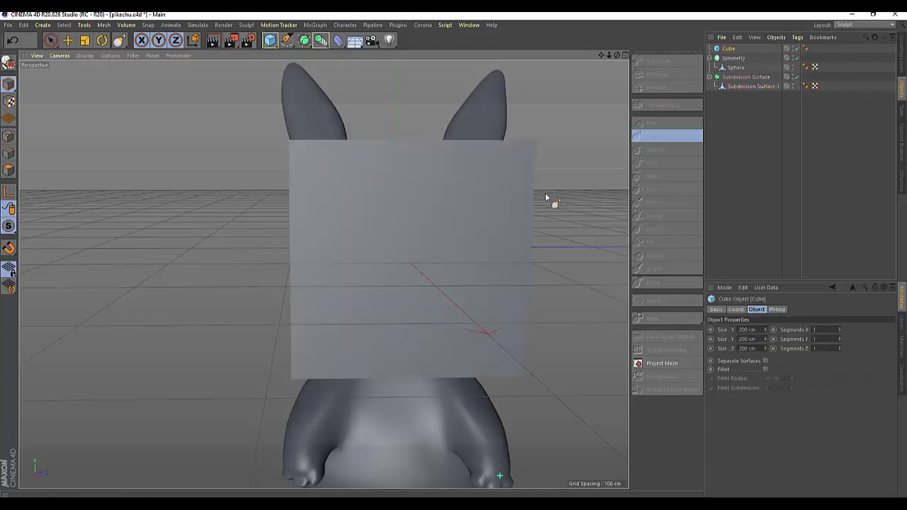
left_click(83, 41)
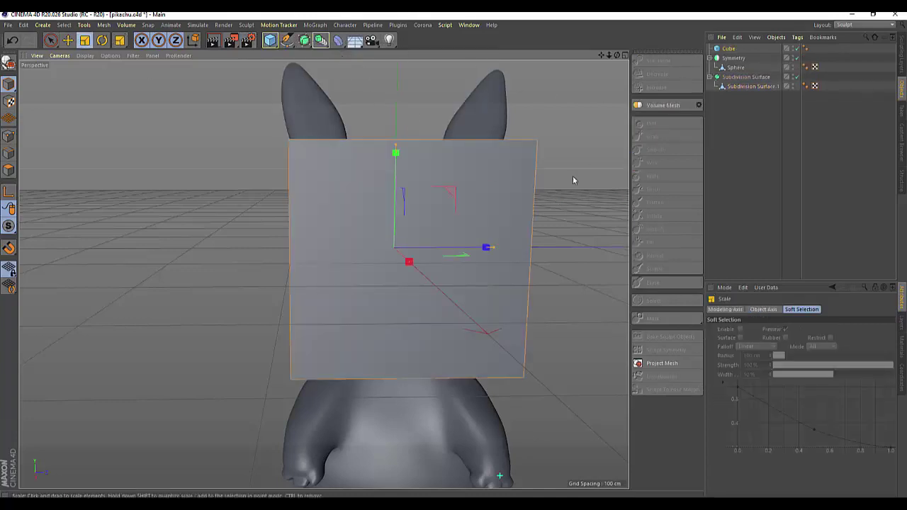
mouse_move(573, 176)
left_mouse_down()
mouse_move(438, 338)
mouse_move(403, 349)
mouse_move(608, 65)
left_mouse_up()
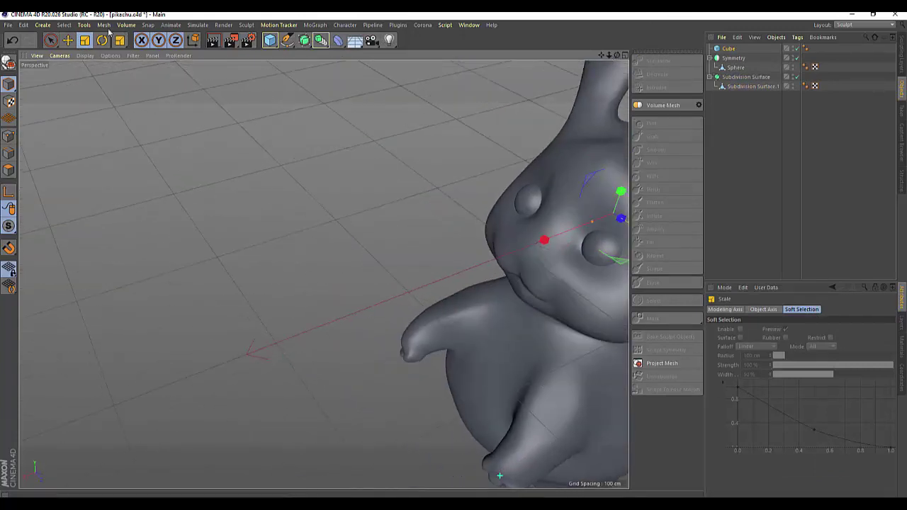
left_click(50, 40)
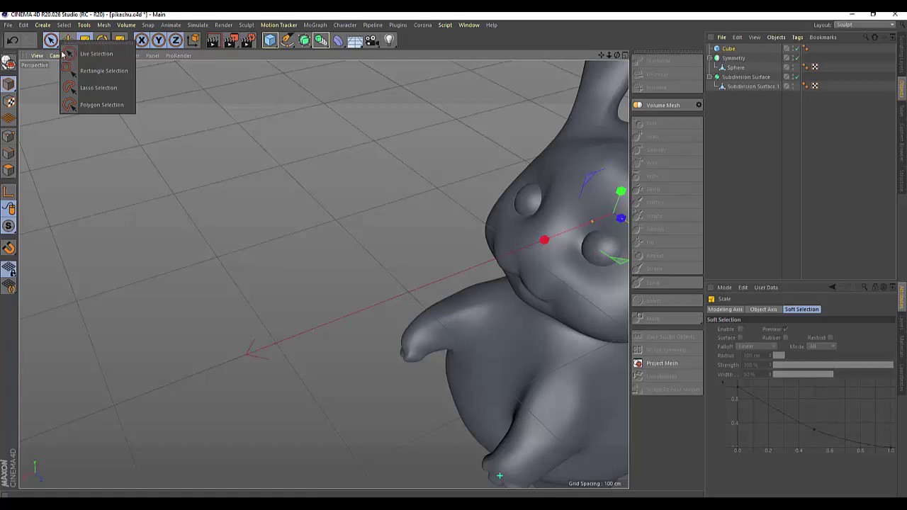
left_click(96, 54)
left_click_drag(555, 244, 386, 265)
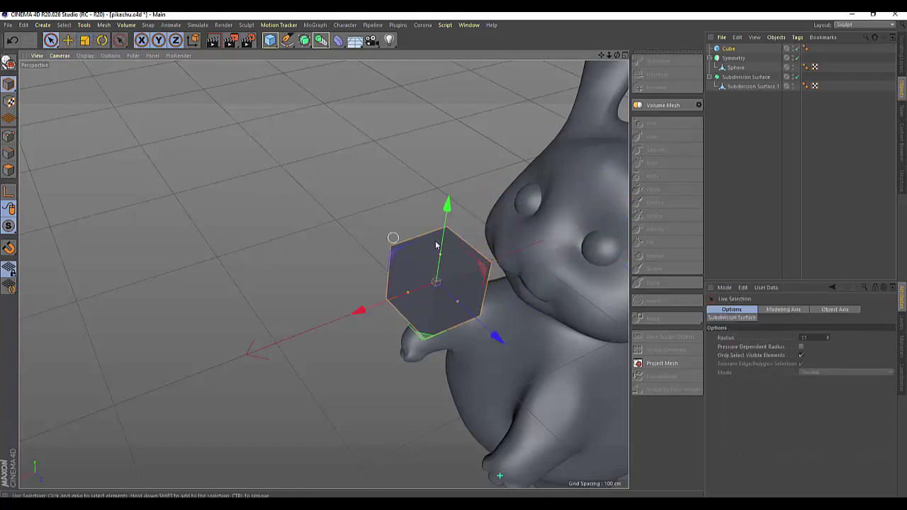
mouse_move(444, 255)
left_mouse_down()
mouse_move(433, 301)
mouse_move(409, 299)
mouse_move(428, 296)
left_mouse_up()
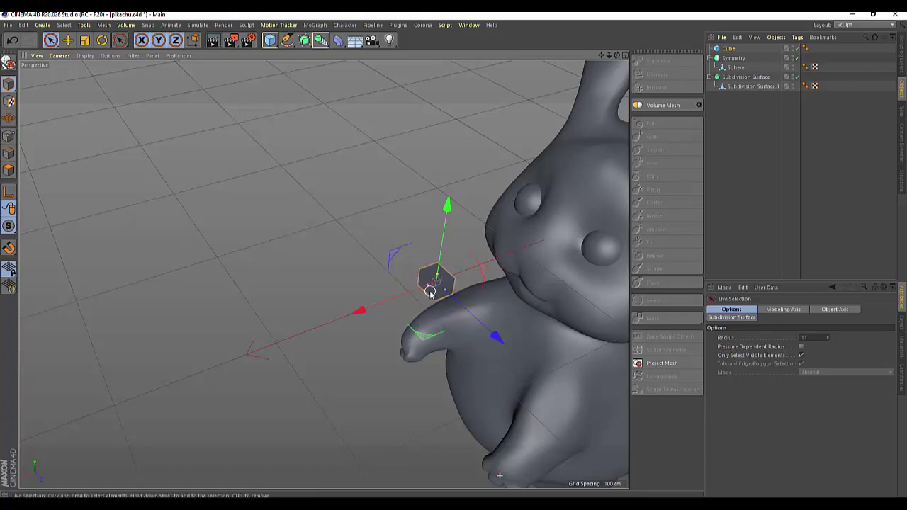
Add a new Subdivision Surface generator with the cube selected
left_click(731, 51)
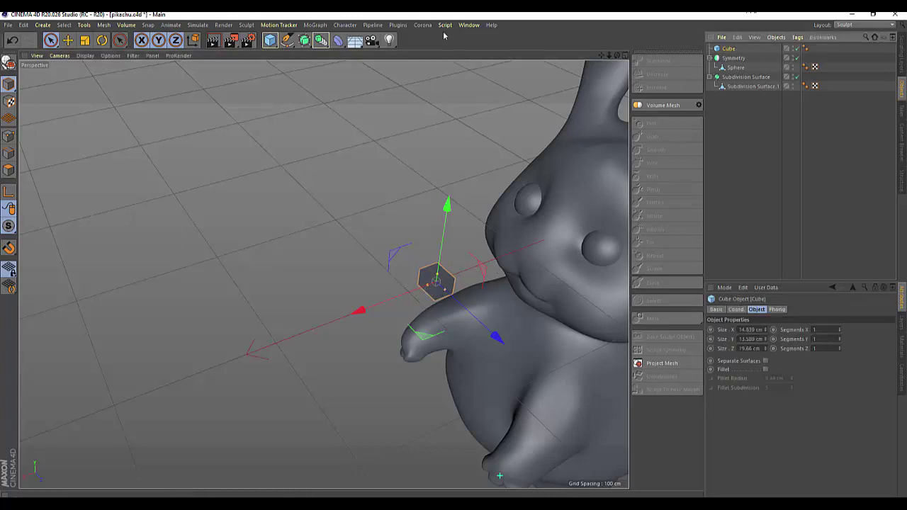
left_click(306, 43)
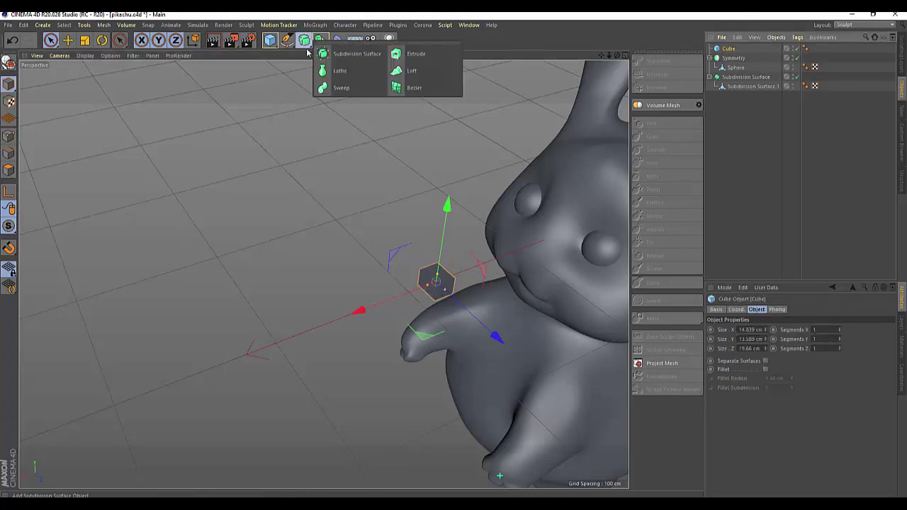
left_click(348, 54)
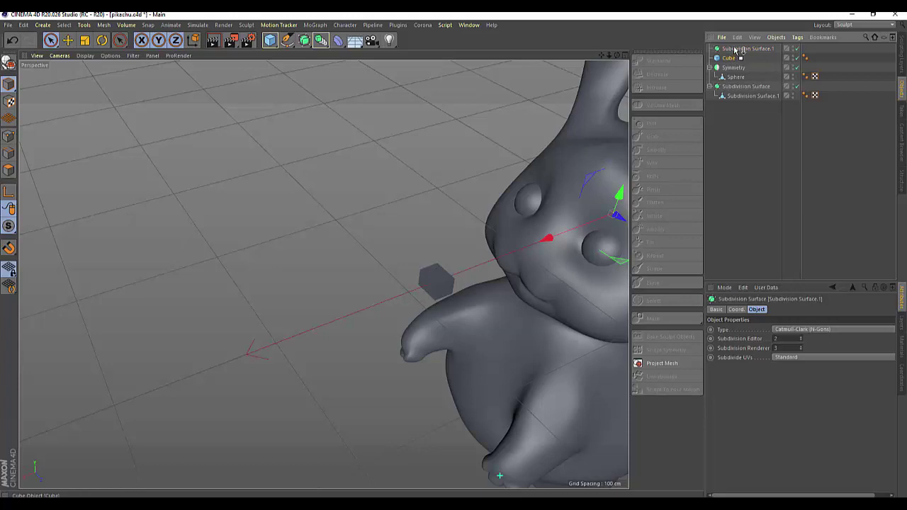
Nest the cube under Subdivision Surface.1 and raise its Editor subdivision to 3
left_click_drag(738, 49, 739, 50)
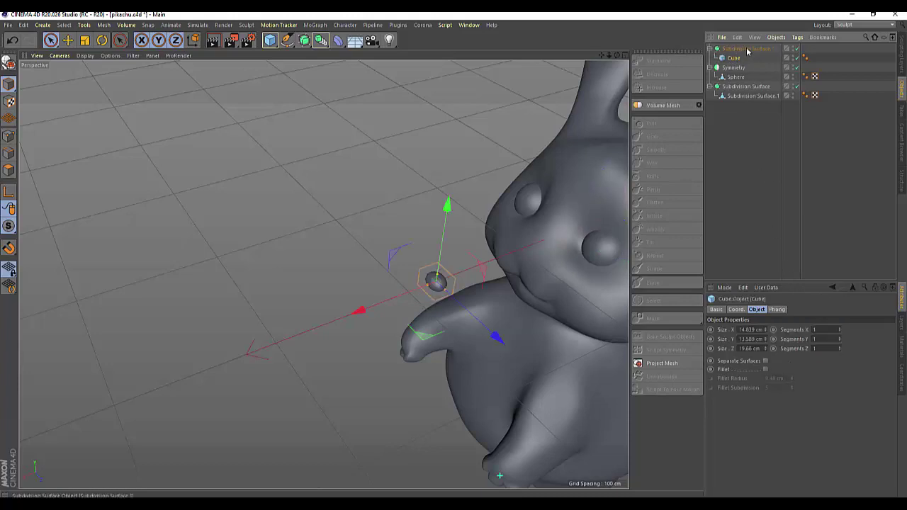
left_click(747, 50)
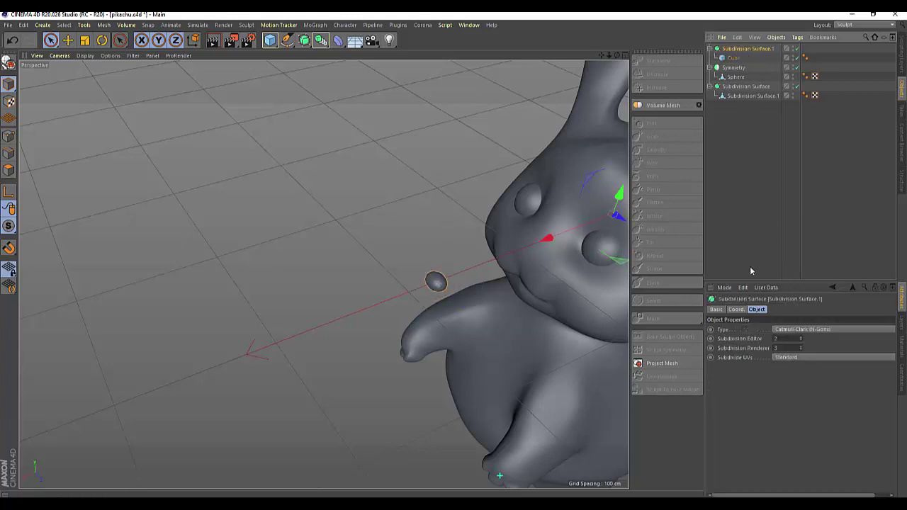
left_click(801, 339)
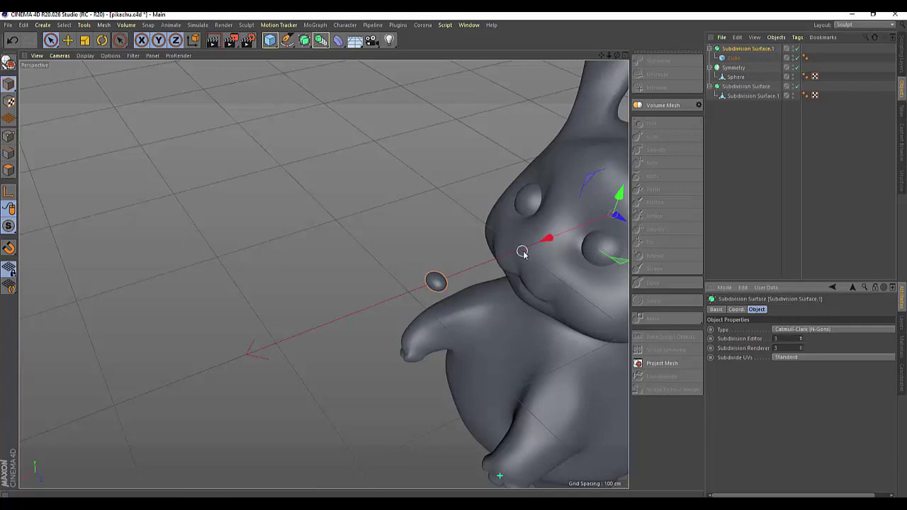
Position the smoothed nose on the face using the four-view layout
left_click_drag(543, 241, 628, 207)
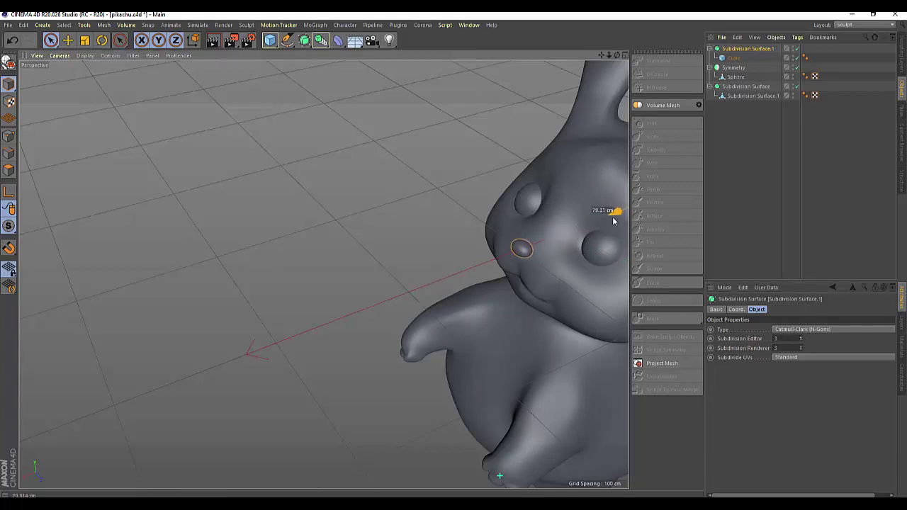
mouse_move(617, 55)
left_mouse_down()
mouse_move(458, 114)
mouse_move(451, 125)
left_mouse_up()
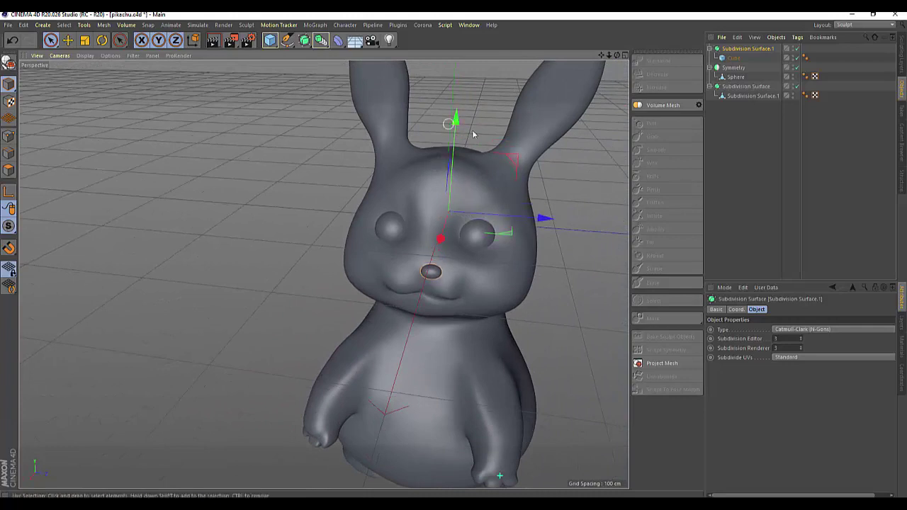
left_click(626, 55)
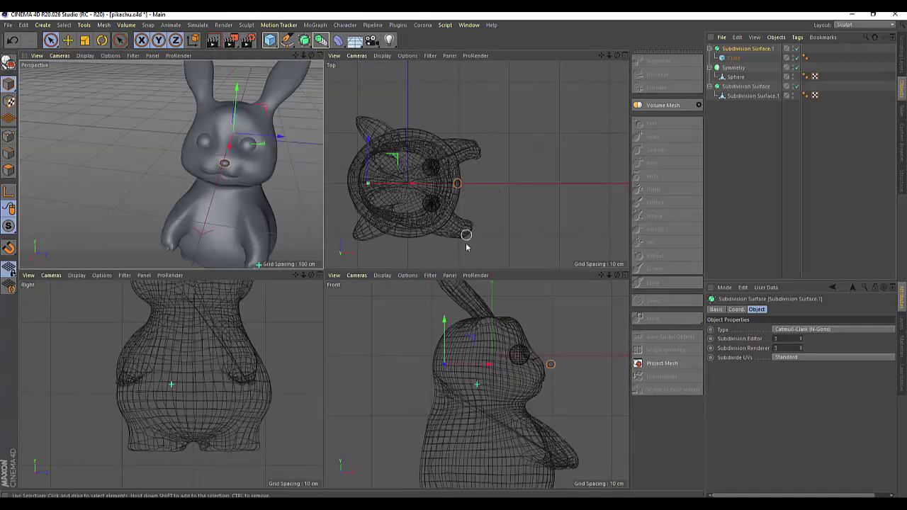
left_click_drag(489, 366, 482, 365)
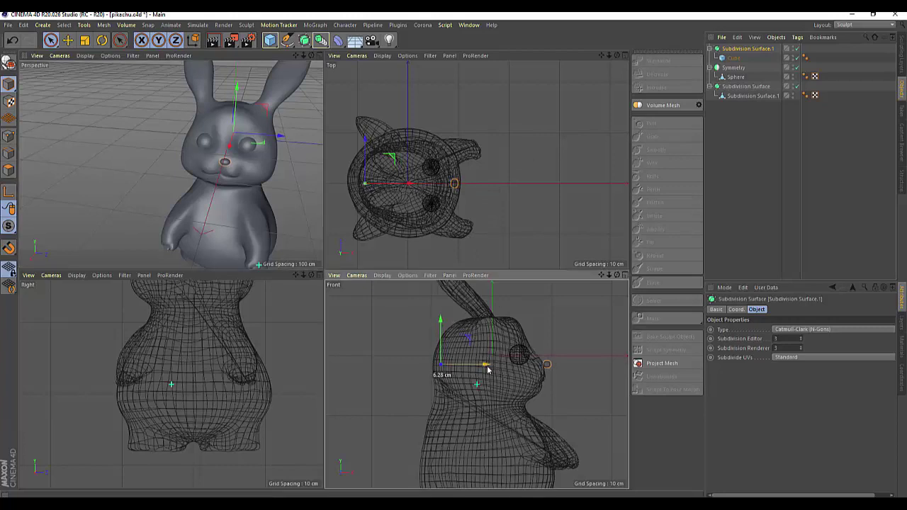
left_click_drag(438, 320, 436, 323)
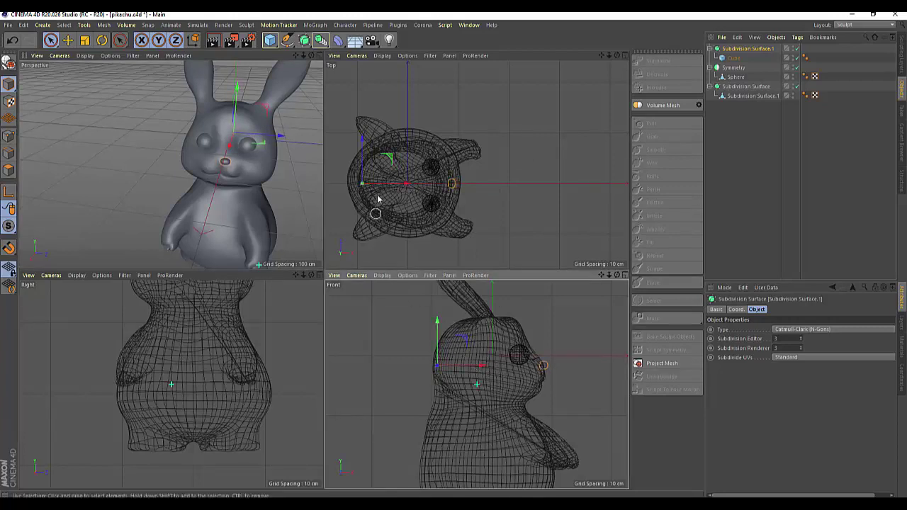
left_click_drag(363, 144, 361, 146)
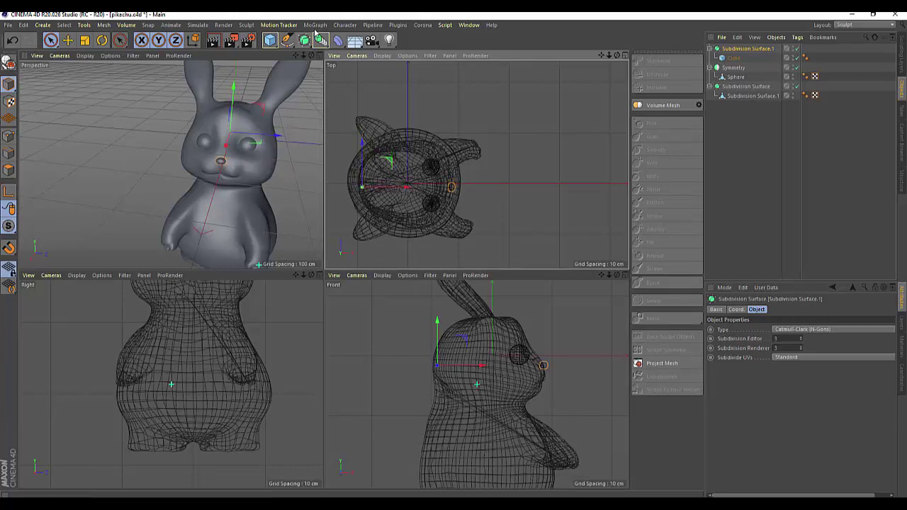
left_click(317, 55)
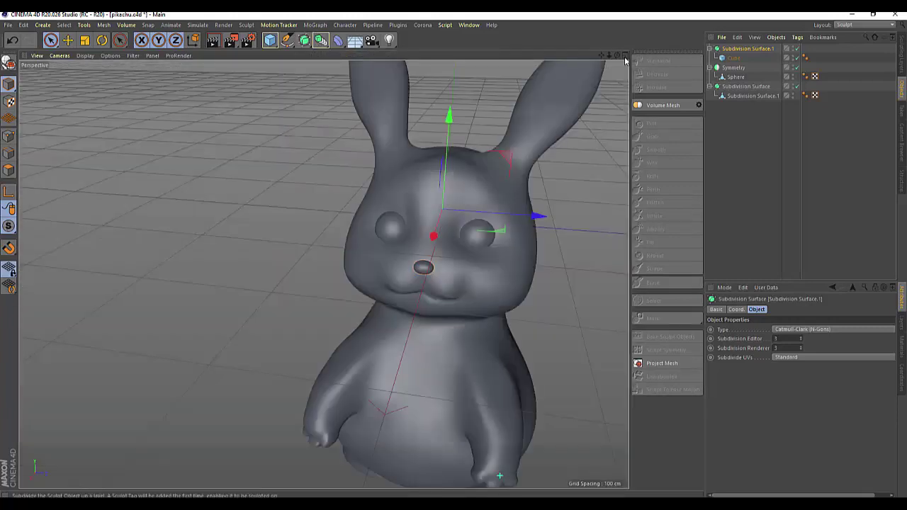
left_click_drag(454, 213, 583, 200, "alt")
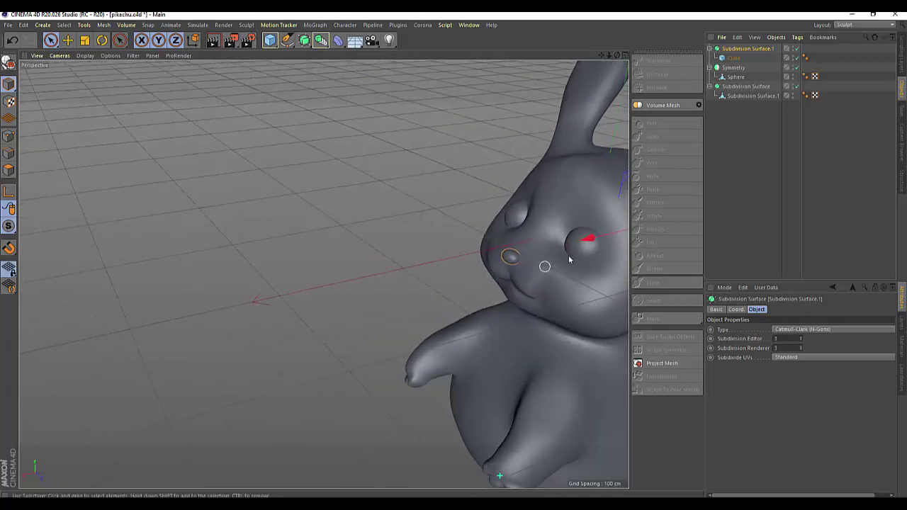
Scale the nose up to about 108% and nudge it into place below the eyes
left_click(86, 41)
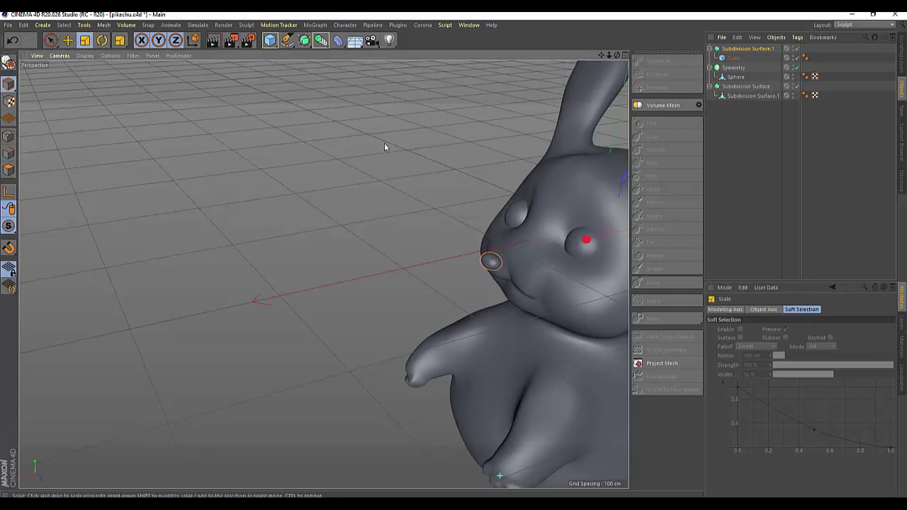
left_click(68, 41)
left_click_drag(576, 245, 599, 245)
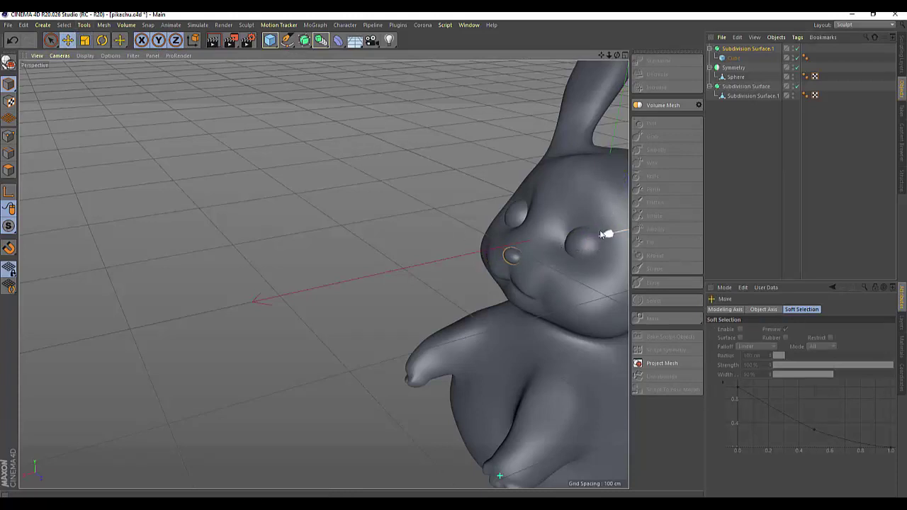
mouse_move(616, 54)
left_mouse_down()
mouse_move(539, 57)
mouse_move(563, 103)
left_mouse_up()
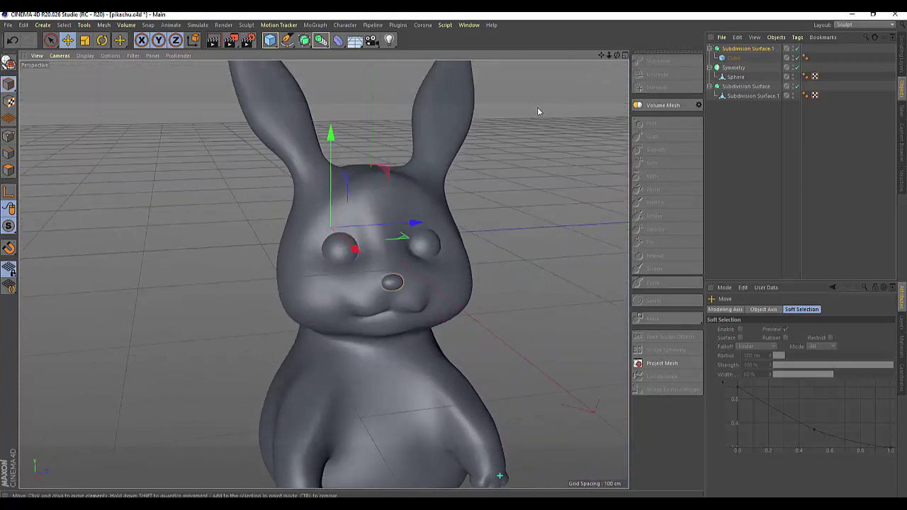
left_click(84, 39)
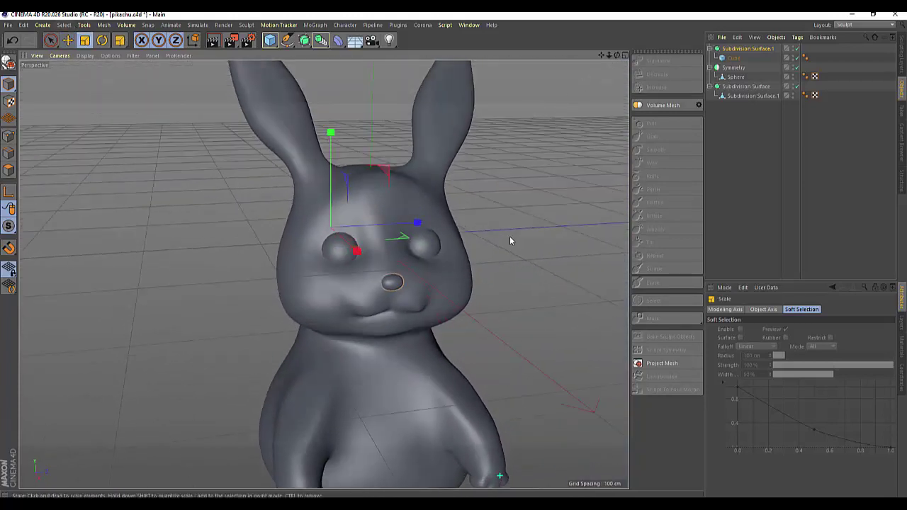
left_click_drag(510, 237, 557, 221)
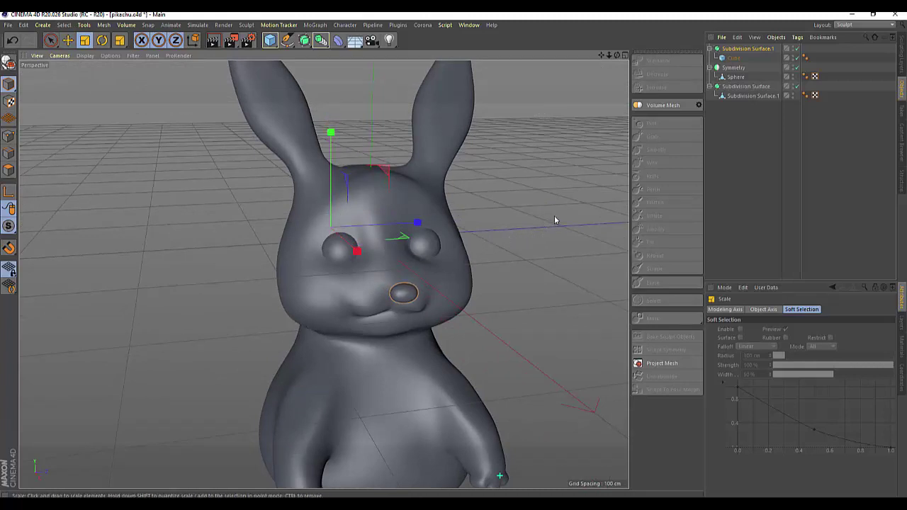
left_click(67, 40)
left_click_drag(345, 244, 358, 204)
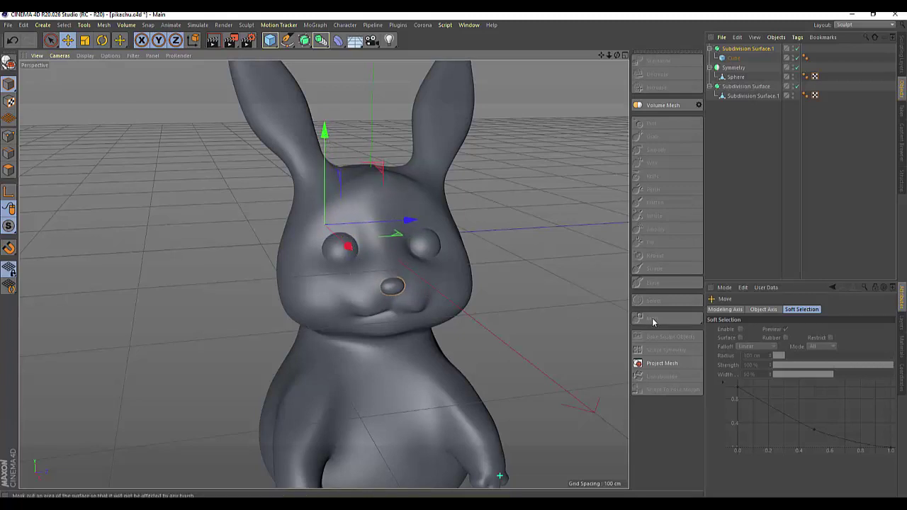
left_click_drag(611, 57, 539, 63)
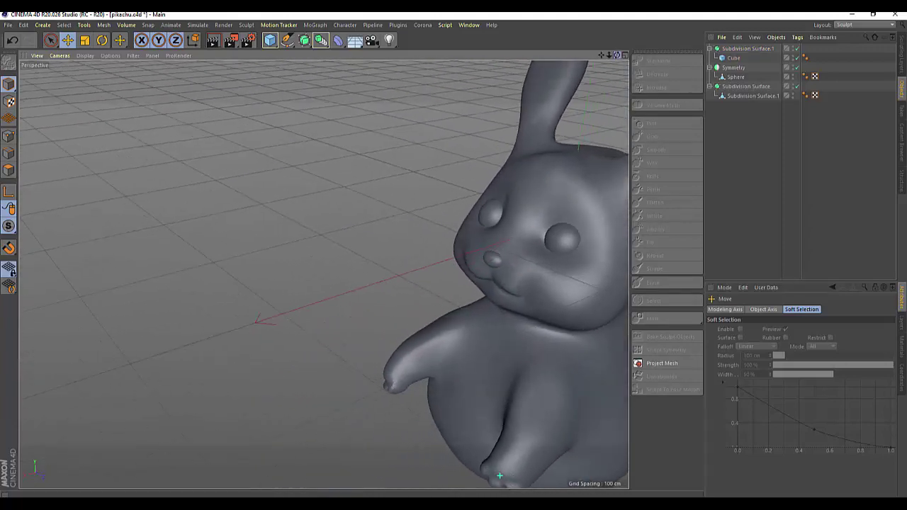
left_click_drag(500, 475, 500, 476)
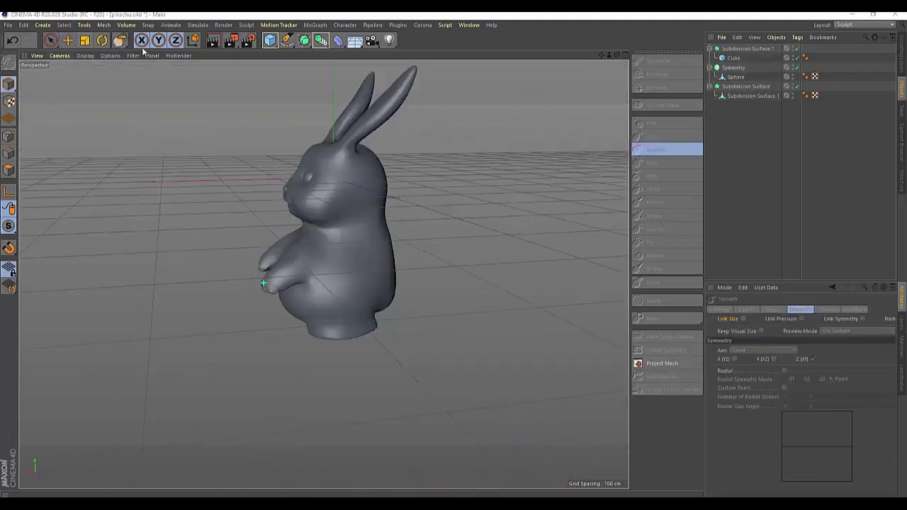
mouse_move(617, 57)
left_mouse_down()
mouse_move(661, 63)
mouse_move(620, 57)
left_mouse_up()
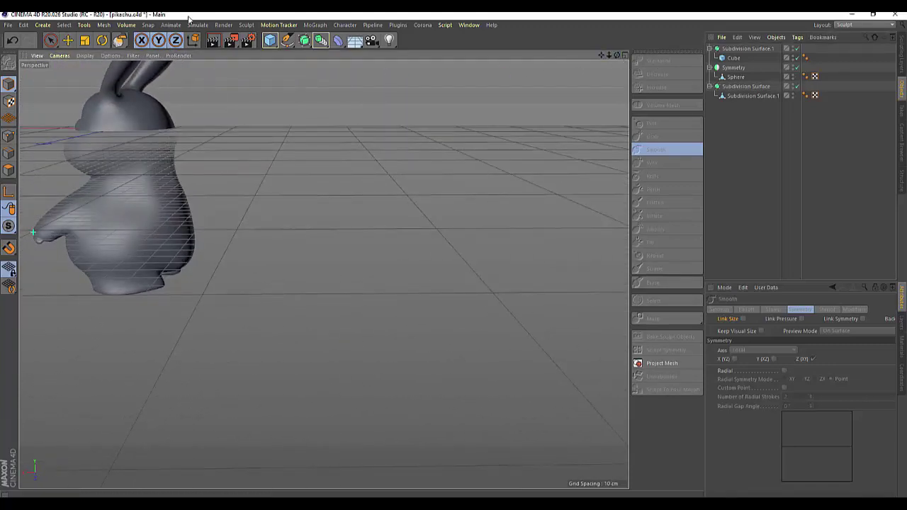
Add a cube and shape it into a thin box about 113.4 × 62.1 × 27.8 cm beside the bunny
left_click(272, 43)
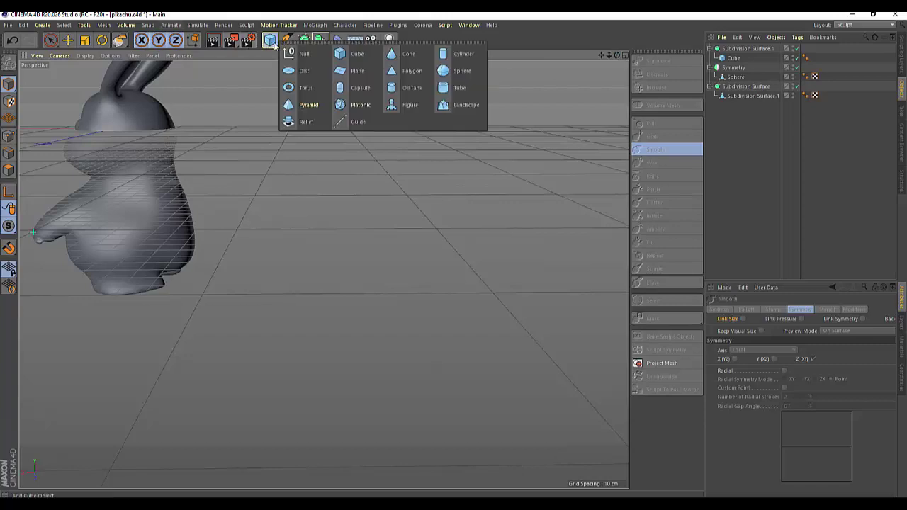
left_click(348, 54)
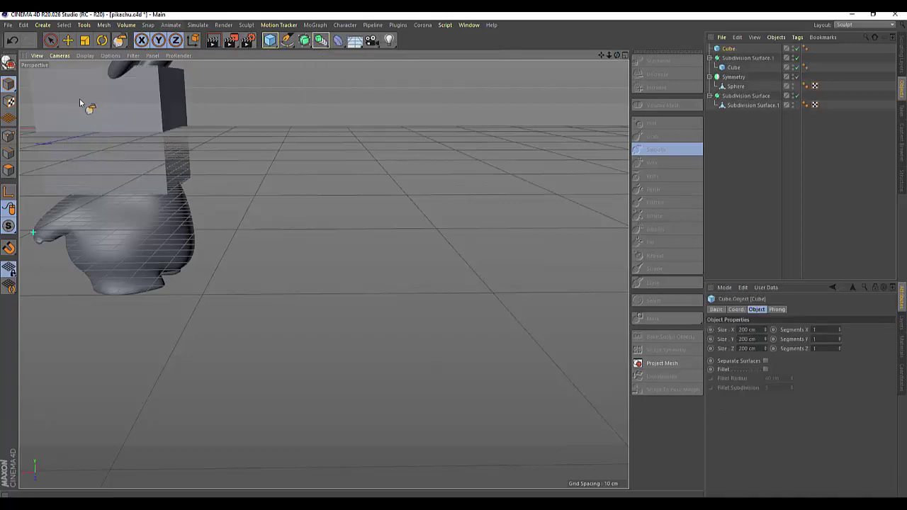
scroll(79, 103, "down", 3)
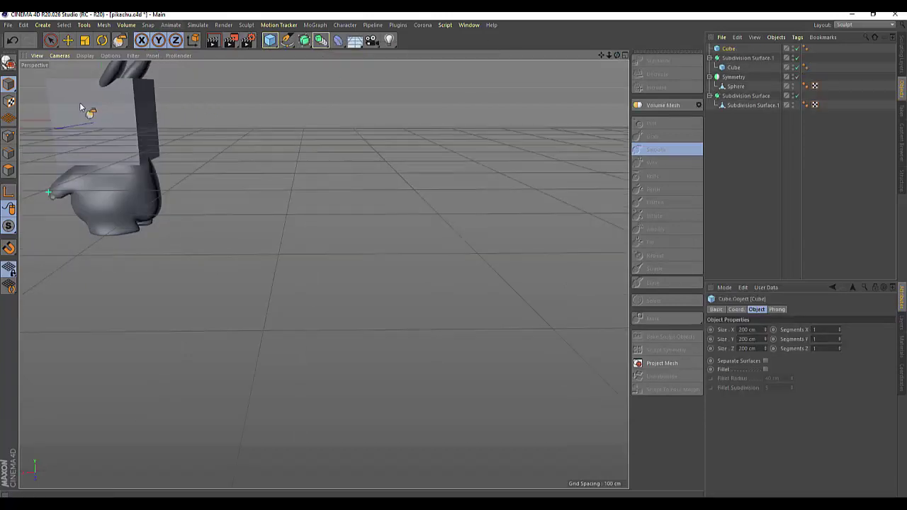
left_click(67, 40)
left_click_drag(74, 113, 168, 136)
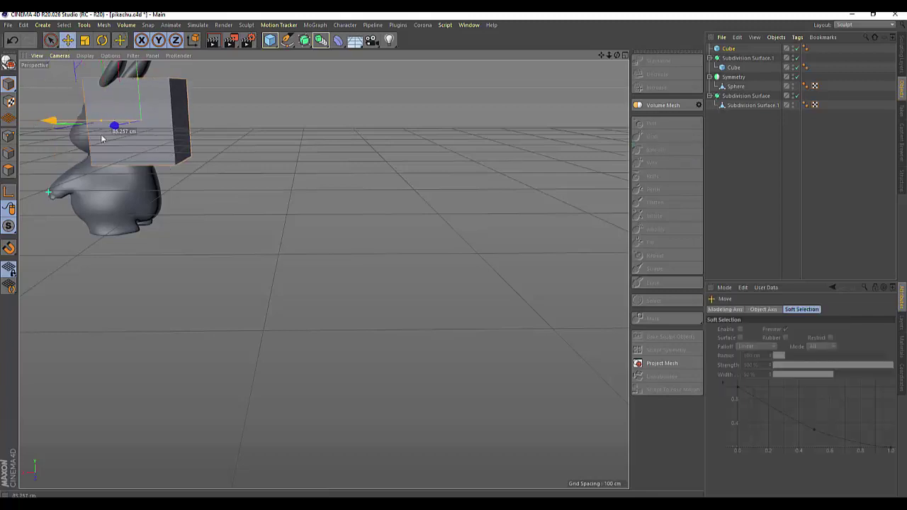
left_click_drag(220, 165, 219, 145)
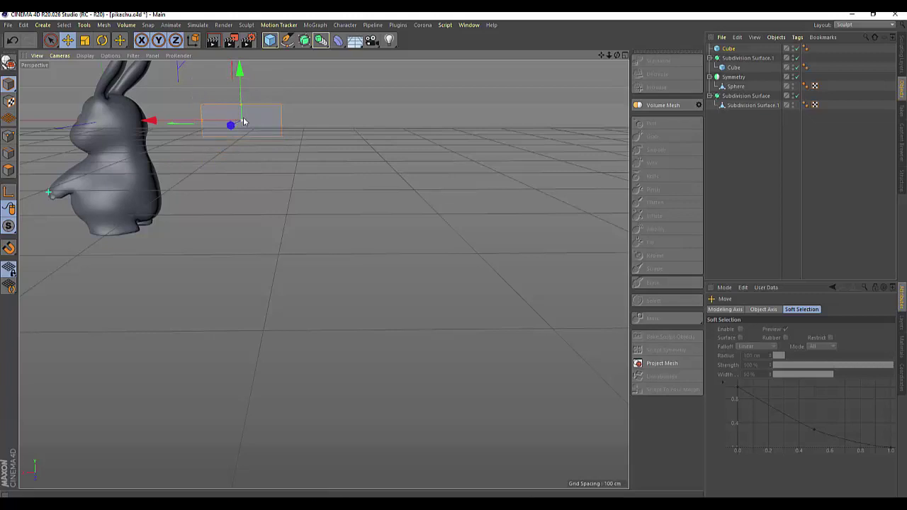
mouse_move(202, 125)
left_mouse_down()
mouse_move(219, 128)
mouse_move(241, 114)
left_mouse_up()
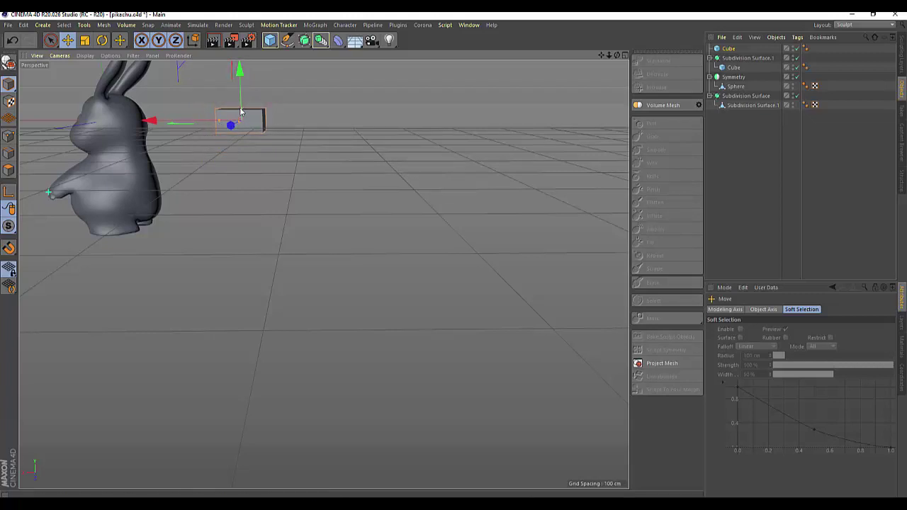
left_click_drag(619, 56, 616, 58)
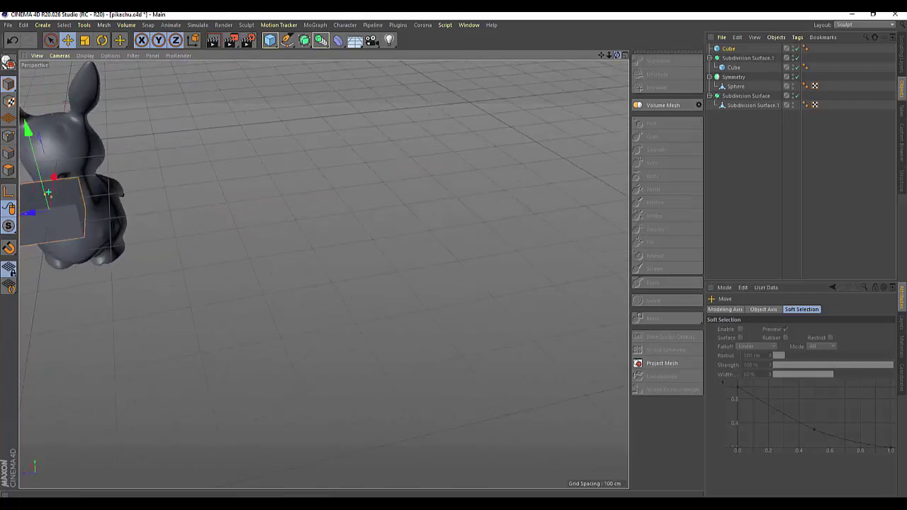
left_click_drag(140, 216, 156, 212)
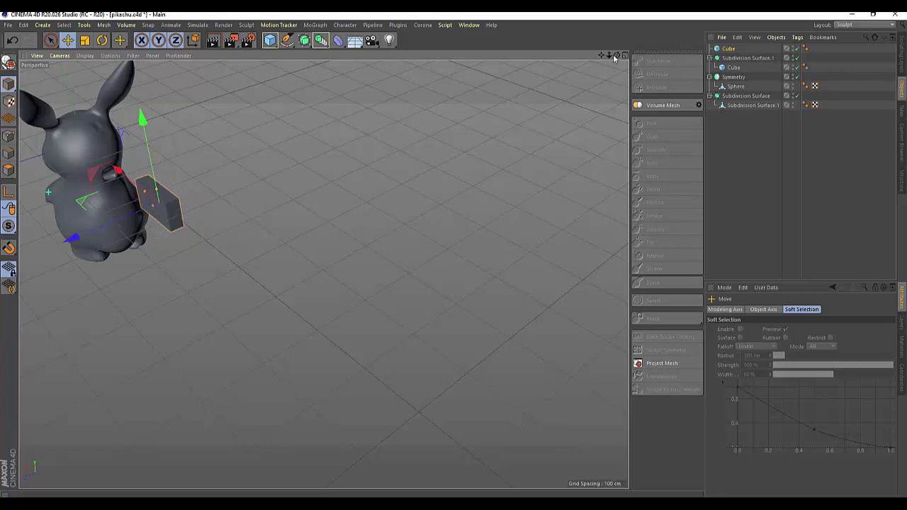
left_click_drag(615, 54, 624, 64)
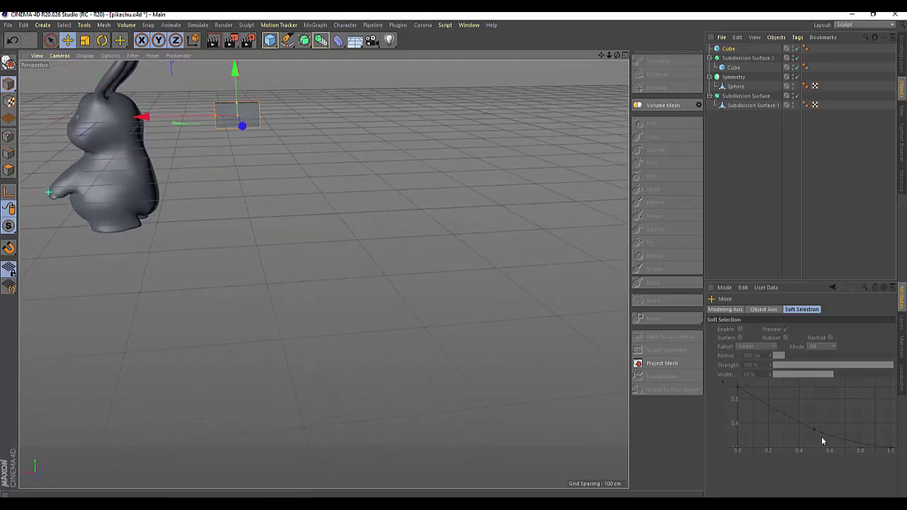
Set the cube's Segments X to 3 and switch the display to Gouraud Shading (Lines)
left_click(732, 68)
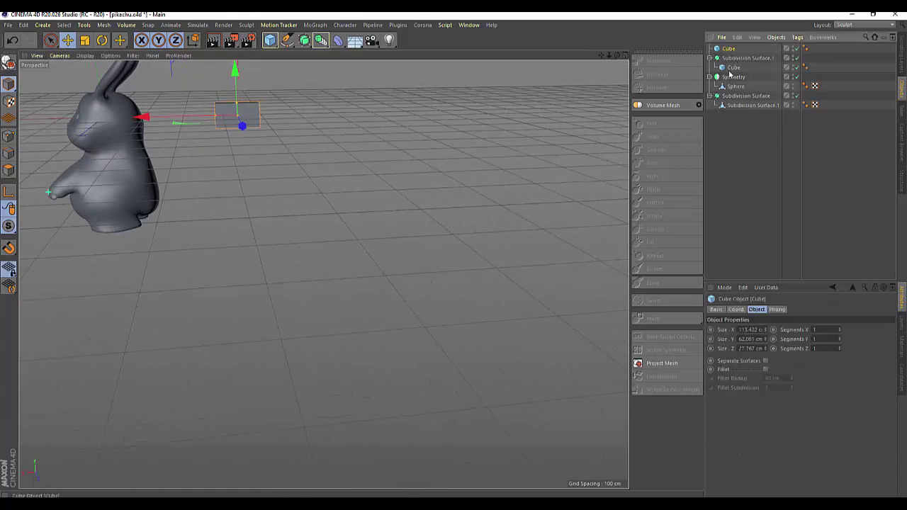
left_click(838, 329)
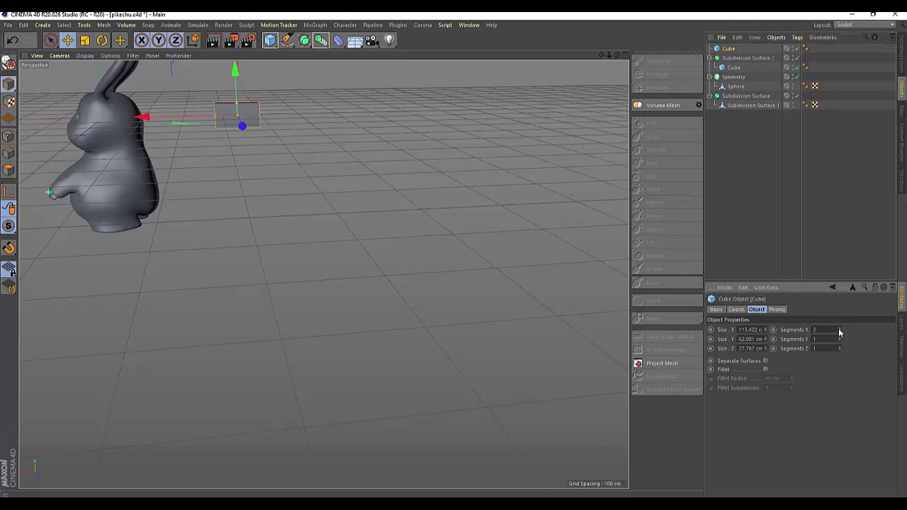
left_click(85, 55)
left_click(98, 79)
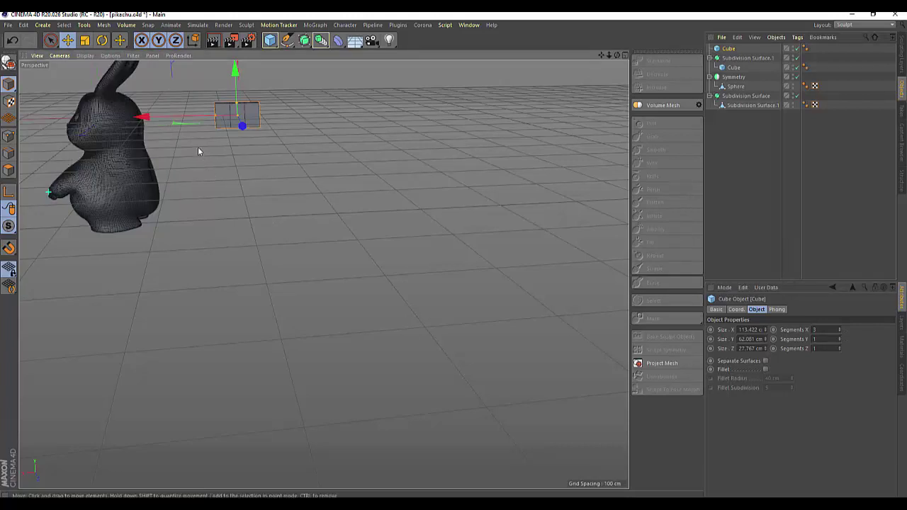
scroll(197, 147, "up", 3)
scroll(198, 147, "up", 3)
scroll(197, 148, "up", 3)
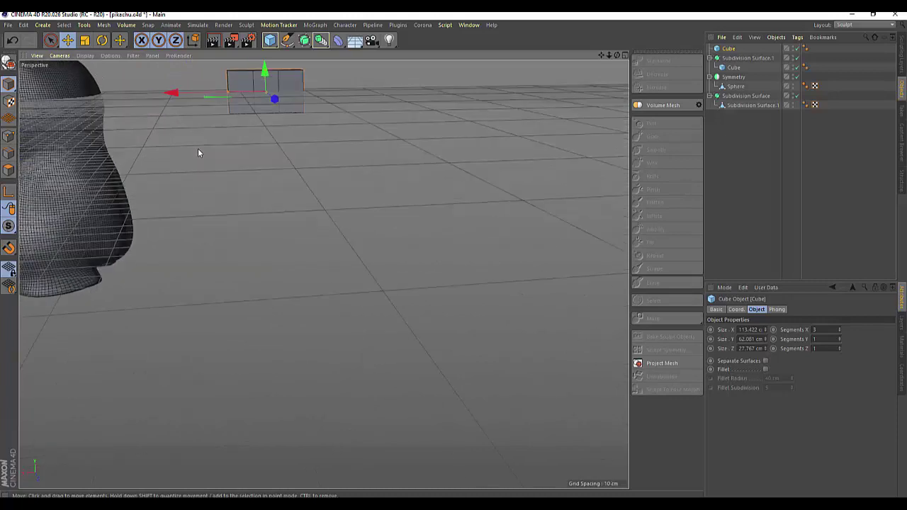
left_click_drag(617, 58, 603, 56)
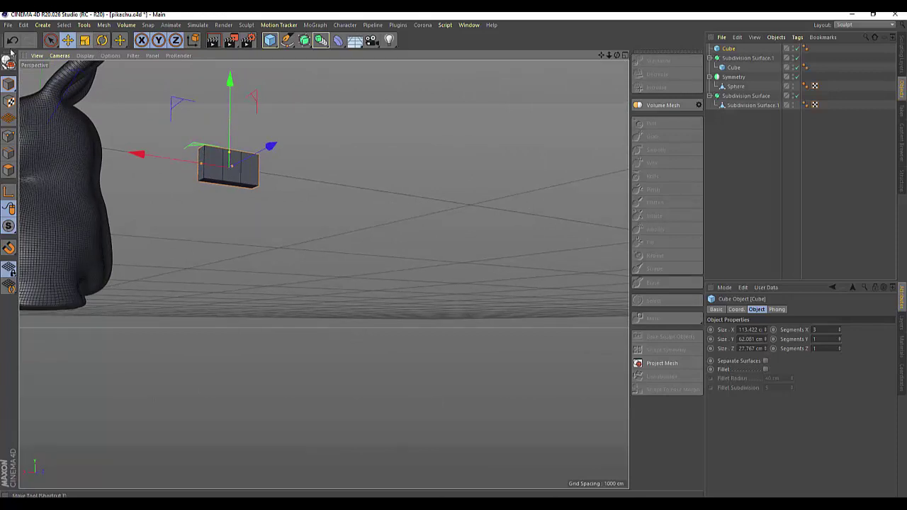
Make the cube editable and extrude its bottom face downward into a new block
left_click(51, 40)
left_click(85, 53)
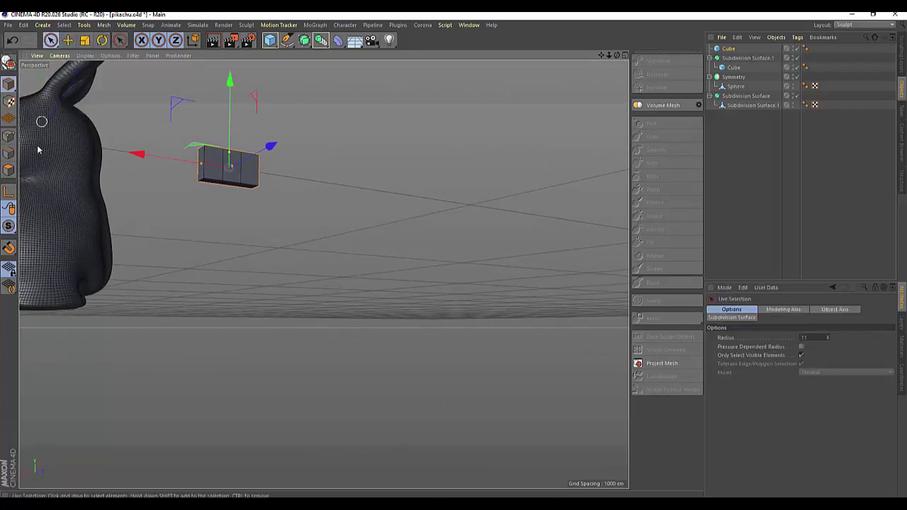
left_click(9, 171)
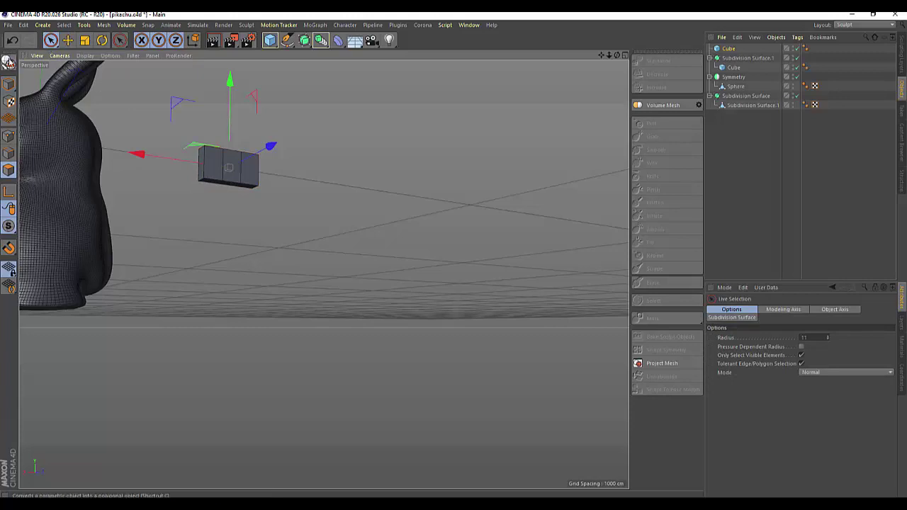
key("c")
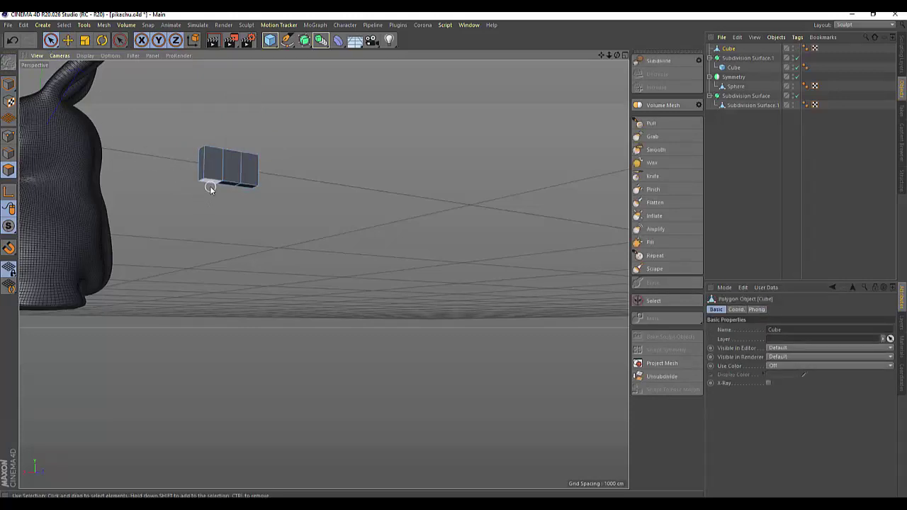
left_click(209, 188)
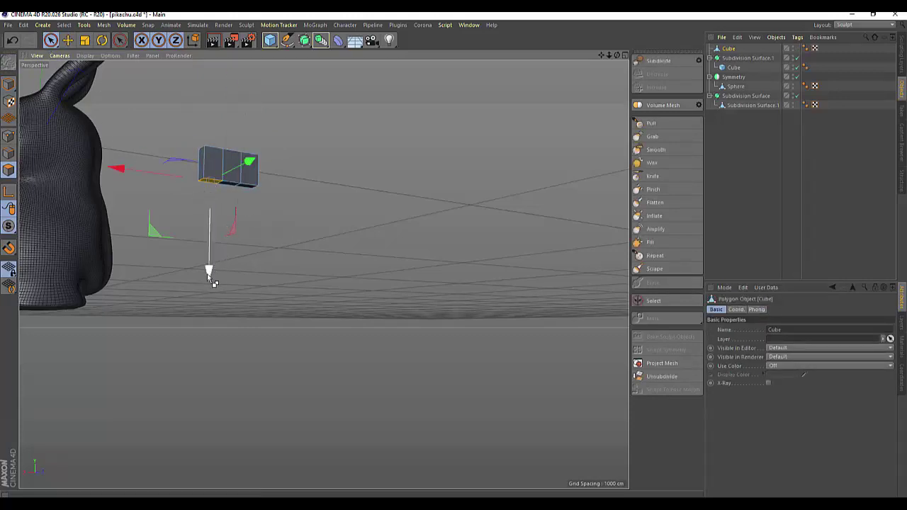
mouse_move(210, 278)
left_mouse_down()
mouse_move(202, 314)
mouse_move(211, 283)
mouse_move(205, 303)
left_mouse_up()
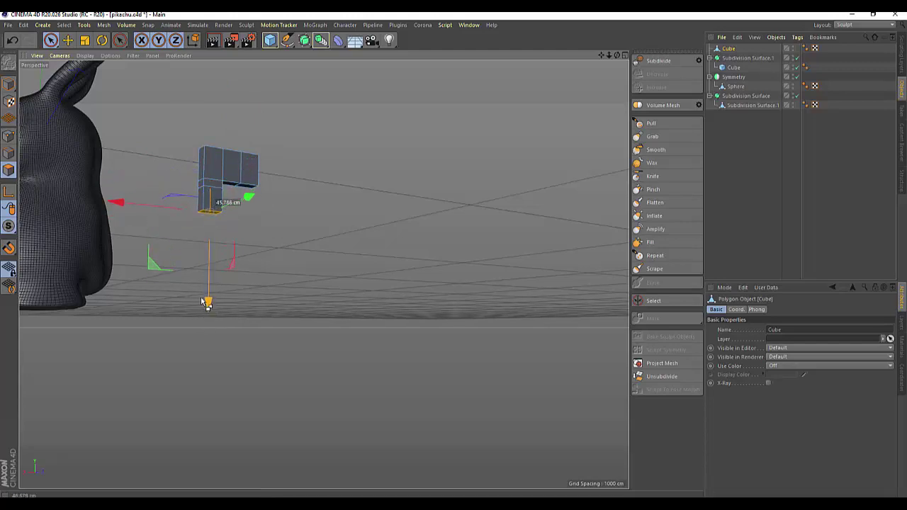
Extrude the lower block's side face a short distance out to the left
key("space")
left_click(188, 204)
left_click(193, 203)
key("space")
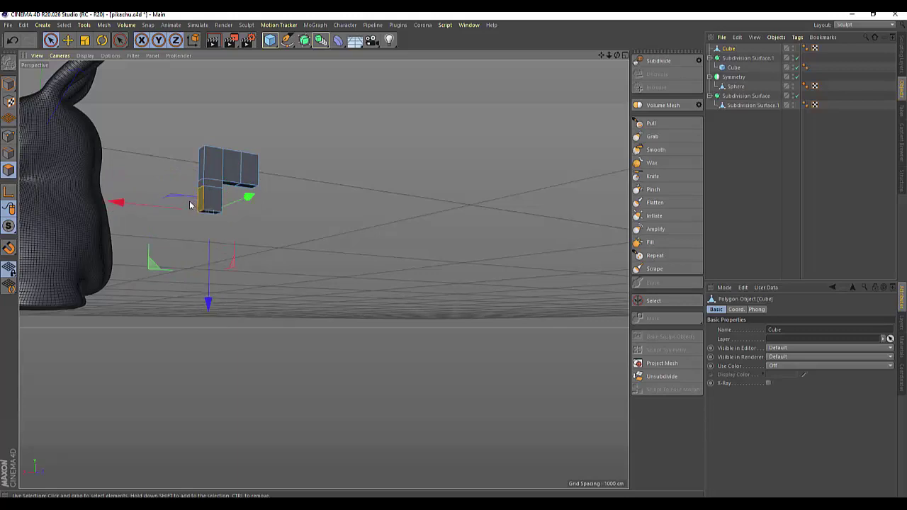
mouse_move(118, 200)
left_mouse_down()
mouse_move(90, 186)
mouse_move(85, 197)
left_mouse_up()
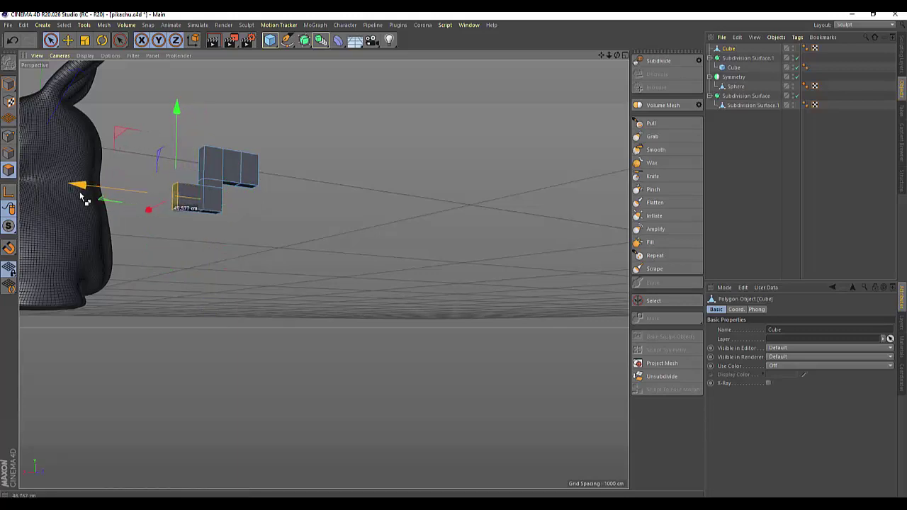
key("space")
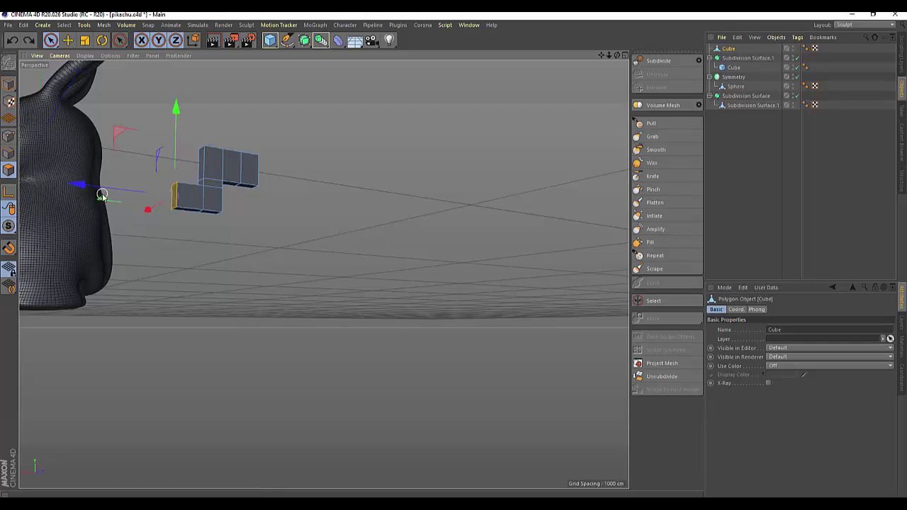
key("ctrl+z")
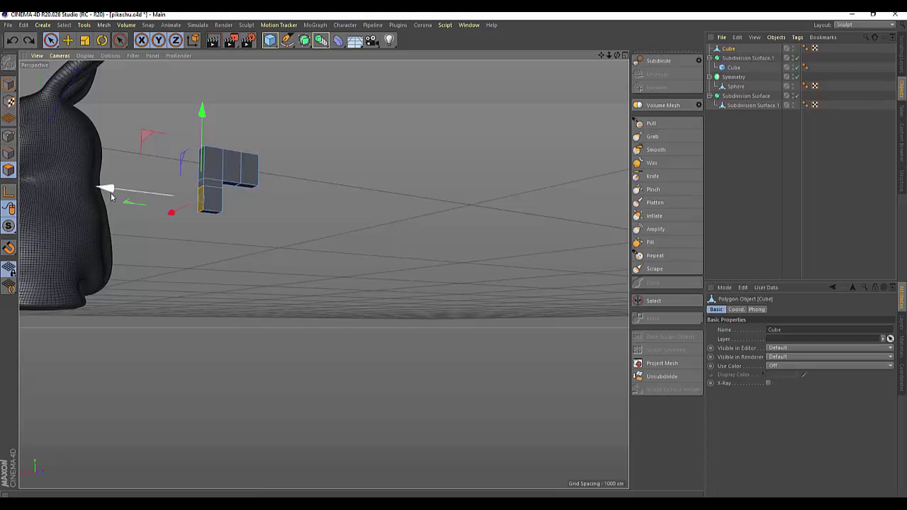
left_click_drag(111, 193, 85, 189)
left_click(182, 221)
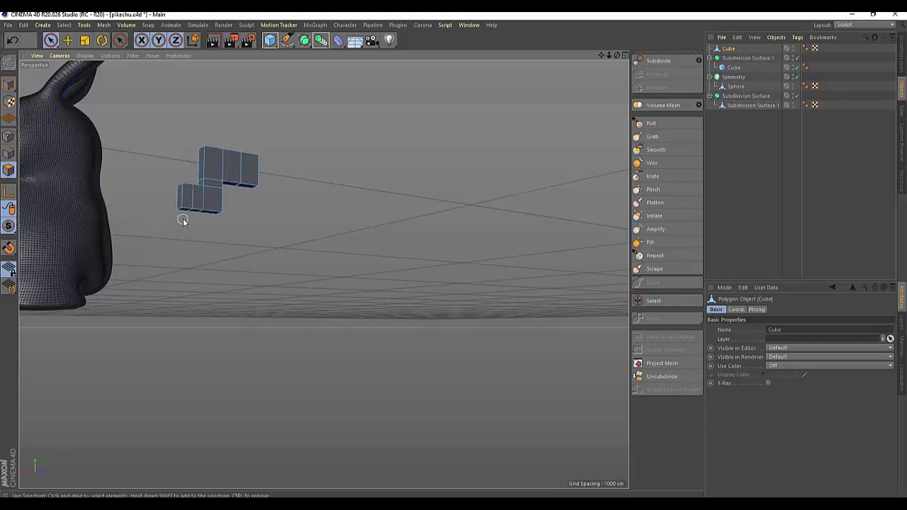
Pull the lower block's bottom edge down and slide another edge about 18 cm left
left_click(183, 215)
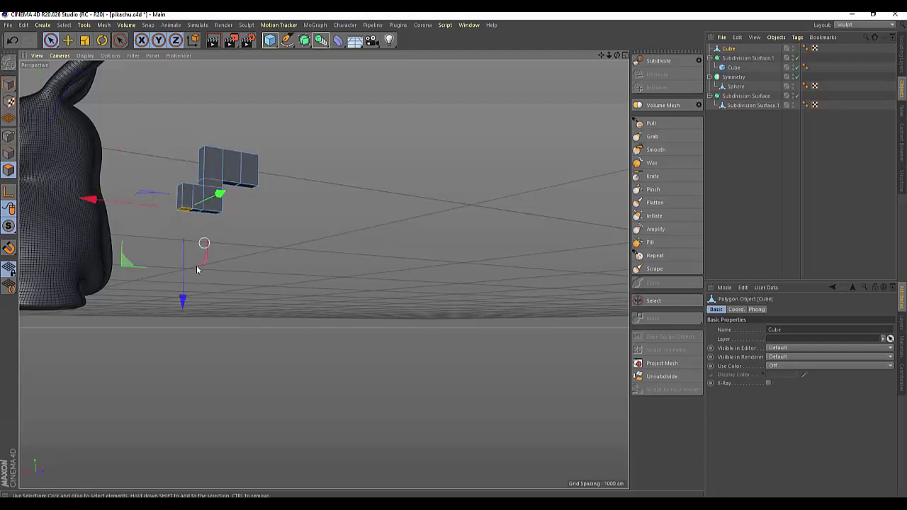
left_click_drag(185, 310, 177, 314)
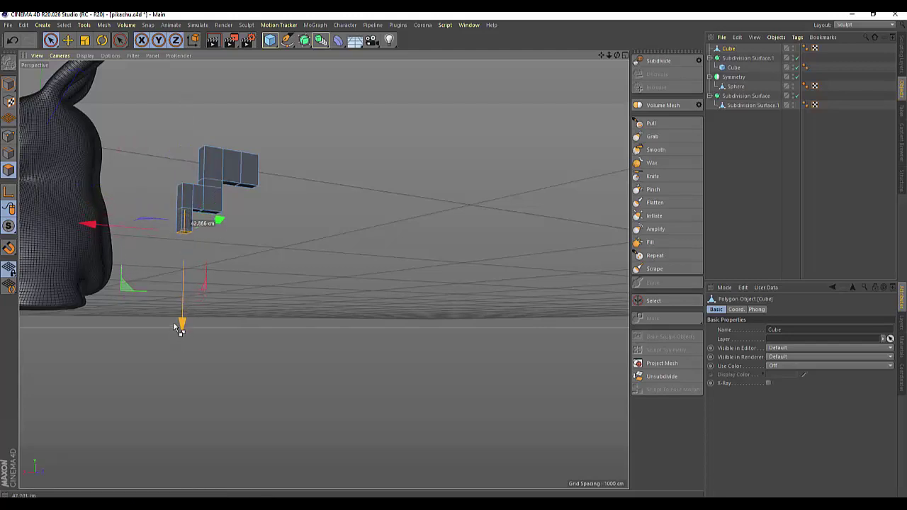
left_click_drag(184, 319, 183, 344)
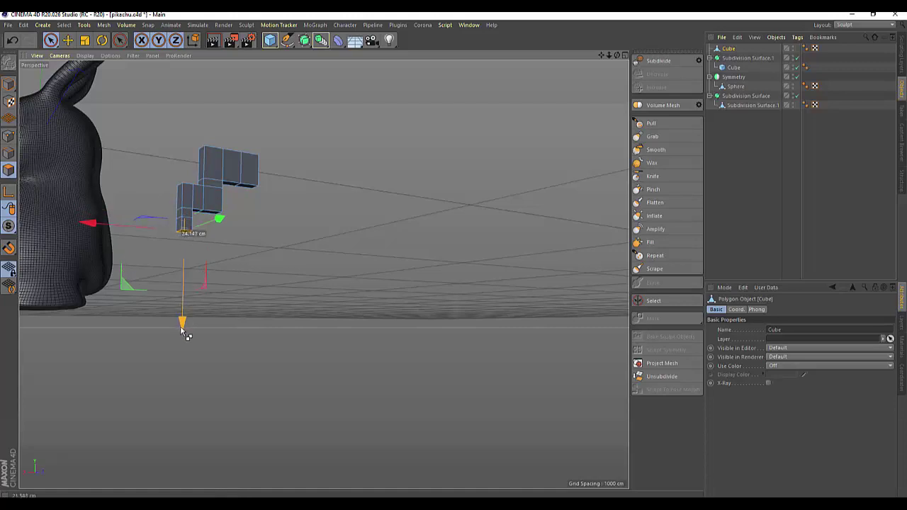
left_click(167, 238)
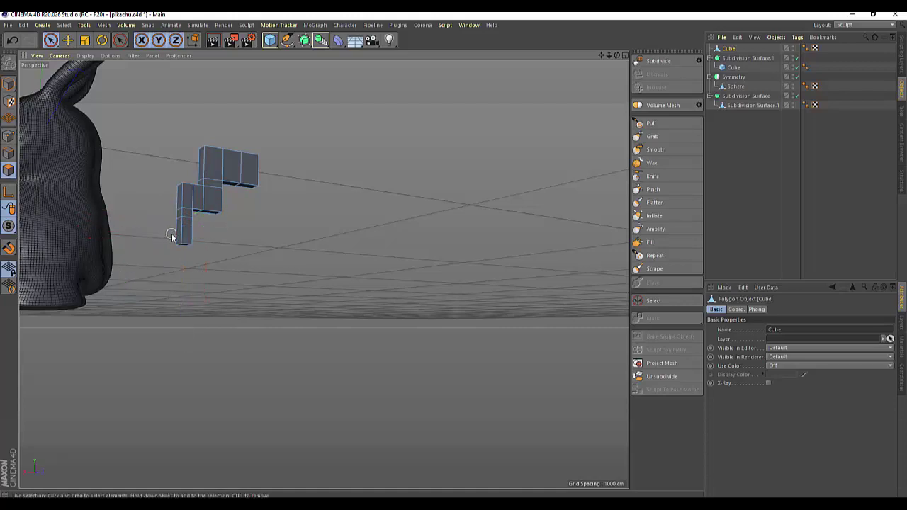
left_click(176, 233)
mouse_move(81, 224)
left_mouse_down()
mouse_move(83, 232)
mouse_move(68, 234)
mouse_move(73, 227)
left_mouse_up()
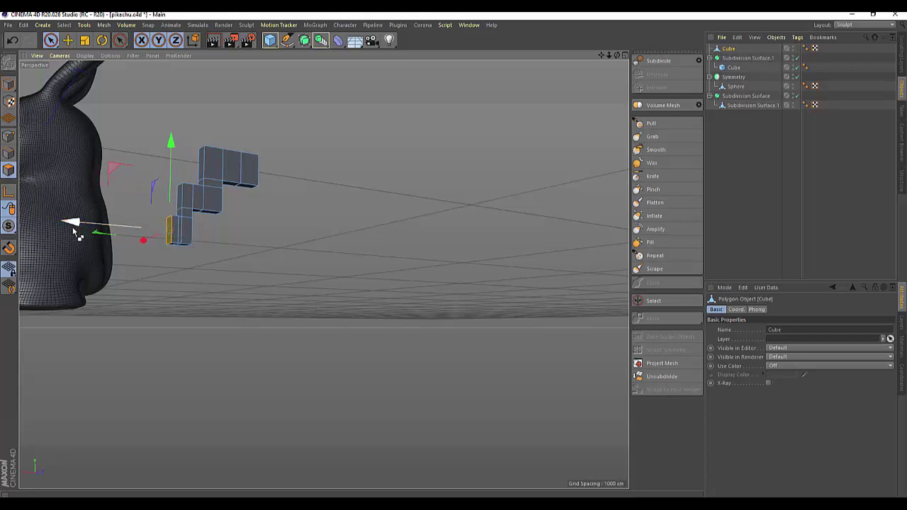
key("ctrl+z")
key("ctrl+z")
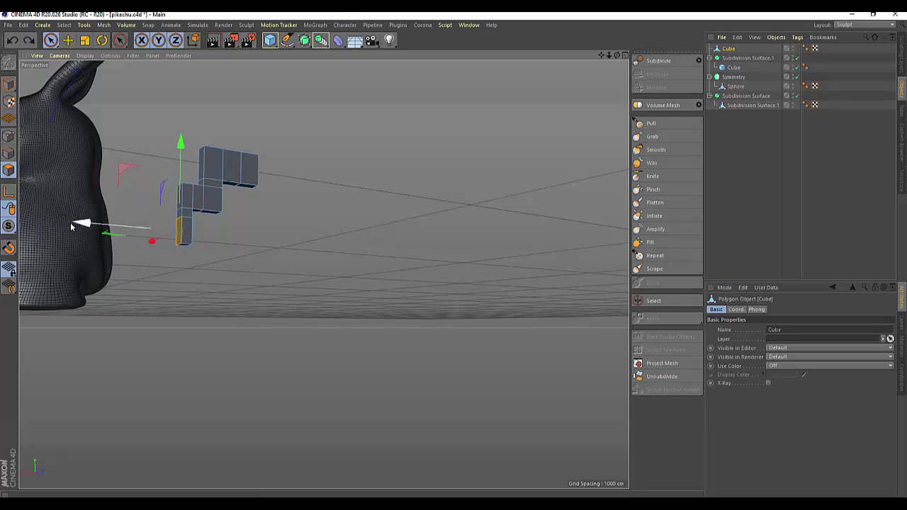
left_click_drag(76, 227, 78, 229)
left_click_drag(83, 225, 66, 227)
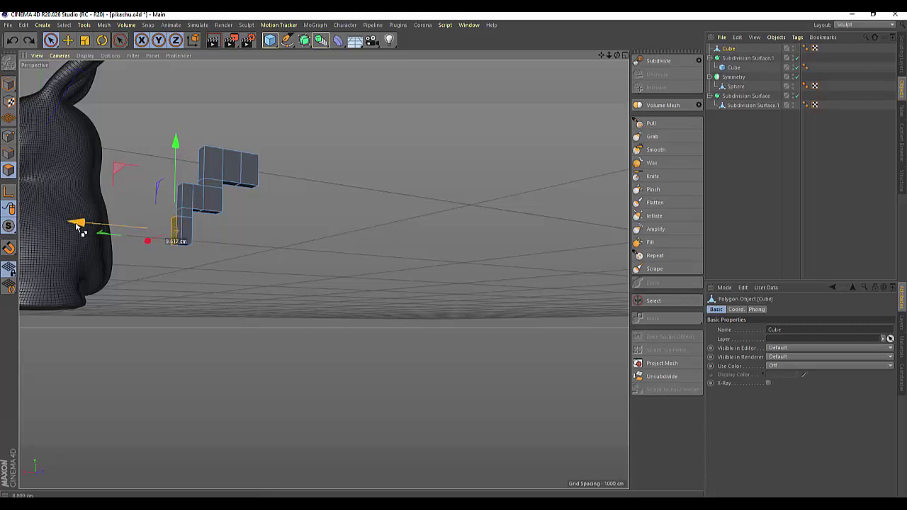
Lower the bottom edge, shift the base edge sideways and stretch the bottom step toward the body
key("9")
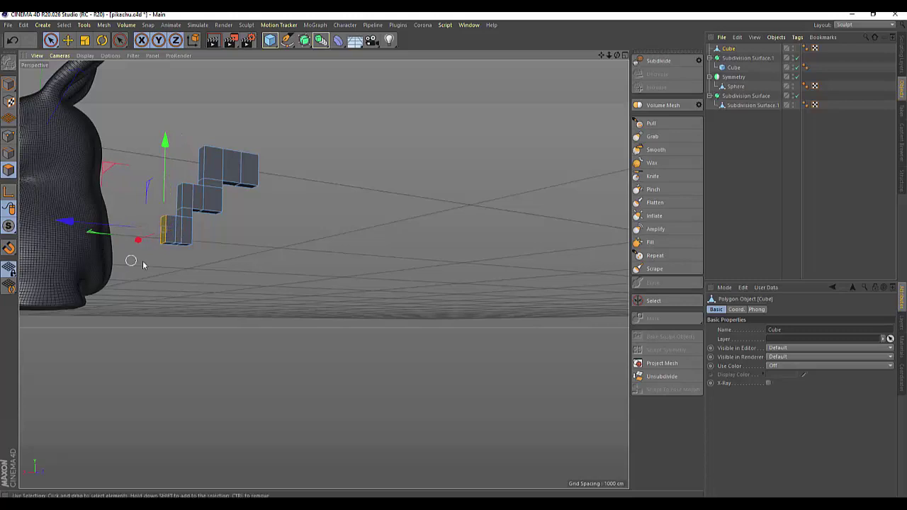
left_click(166, 243)
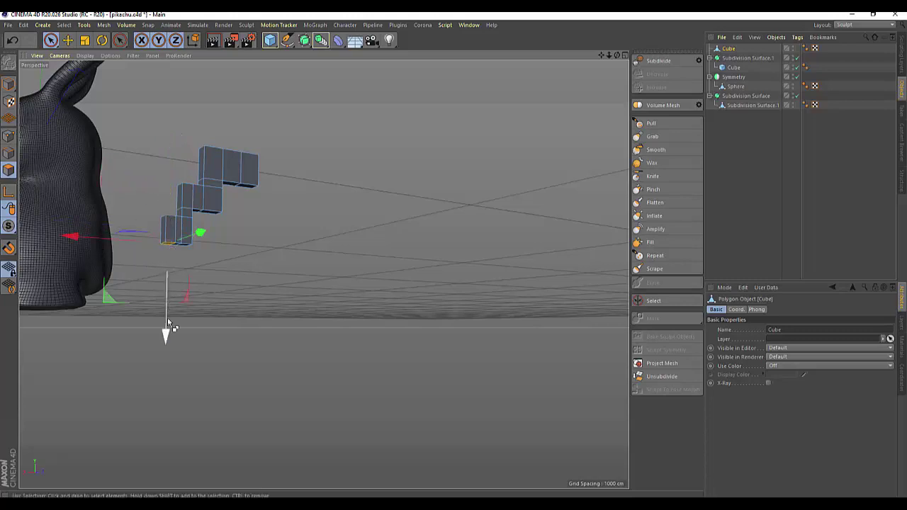
left_click_drag(166, 334, 163, 369)
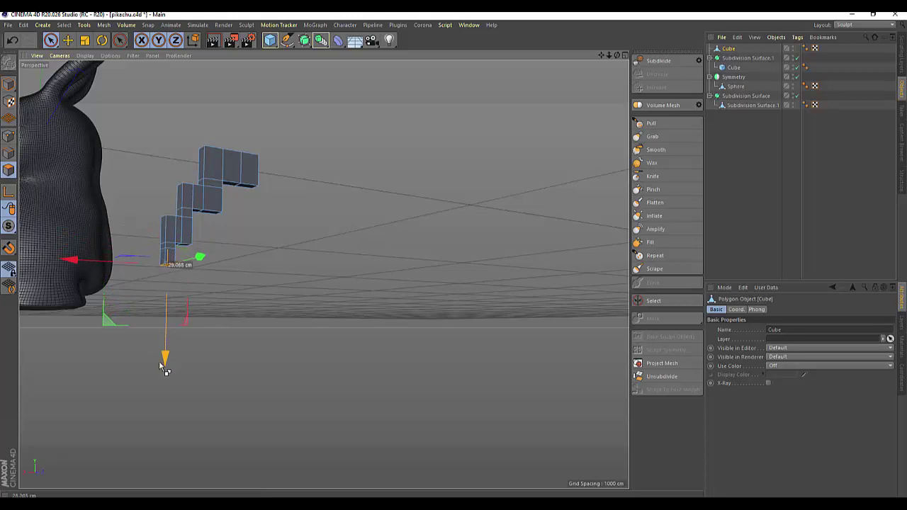
left_click(159, 257)
left_click_drag(69, 257, 38, 263)
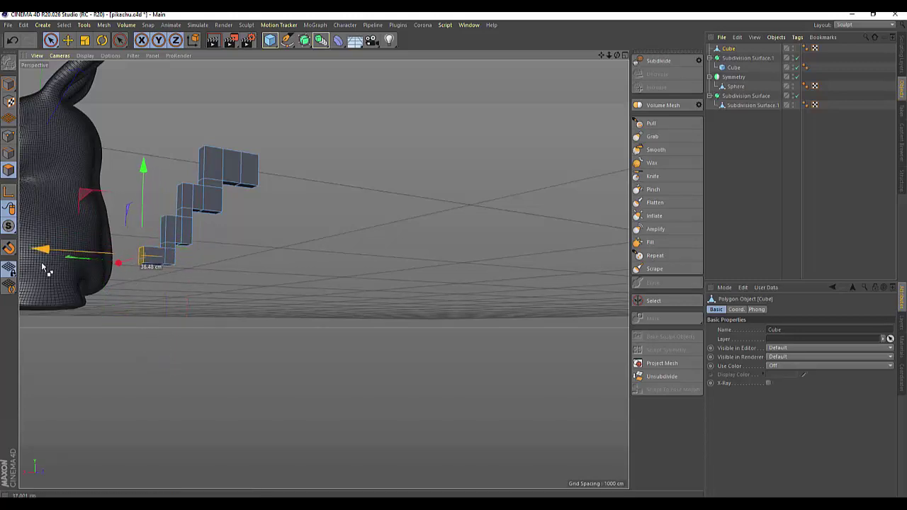
left_click_drag(616, 56, 500, 156)
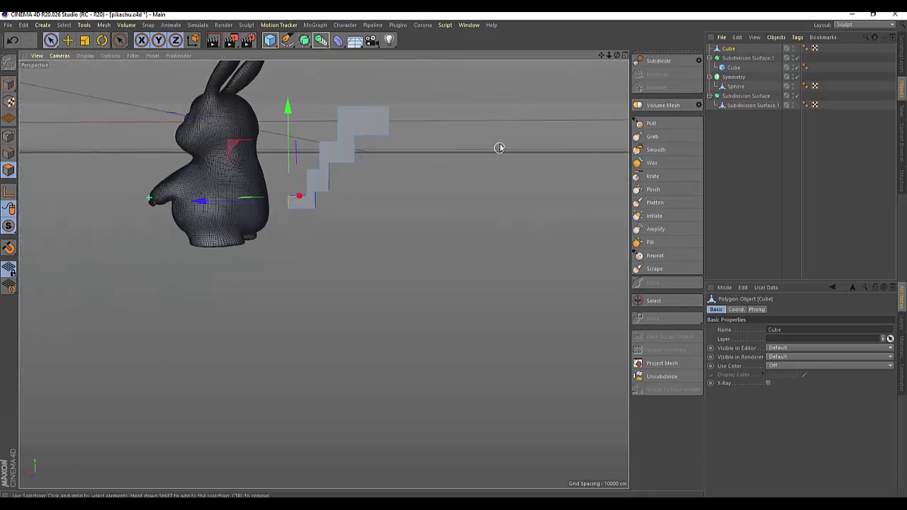
left_click_drag(617, 55, 599, 68)
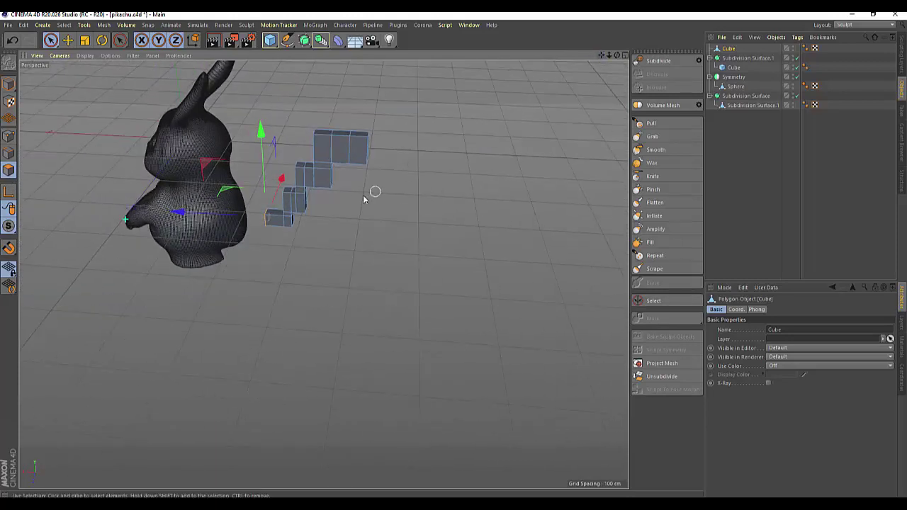
left_click_drag(175, 217, 164, 212)
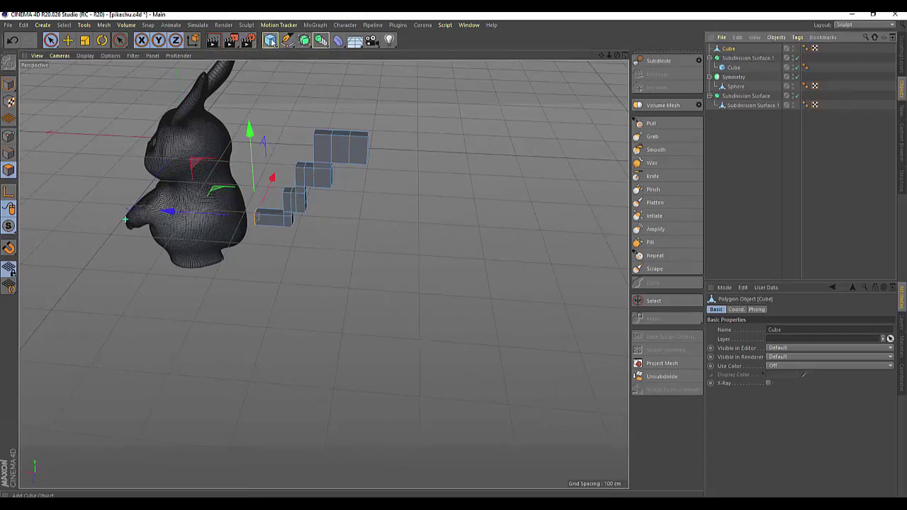
Nest the zigzag cube in a new Subdivision Surface.2 with its subdivision lowered to 2
left_click(304, 40)
left_click(347, 56)
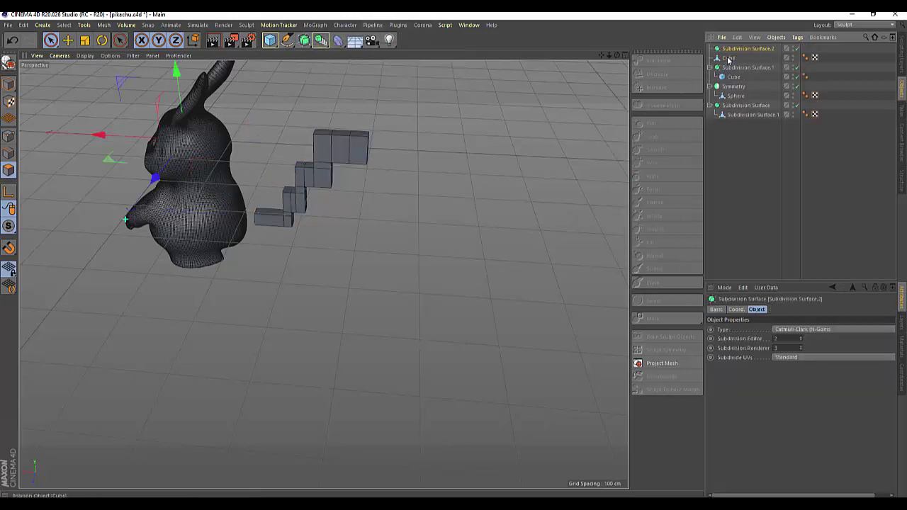
left_click_drag(730, 58, 732, 50)
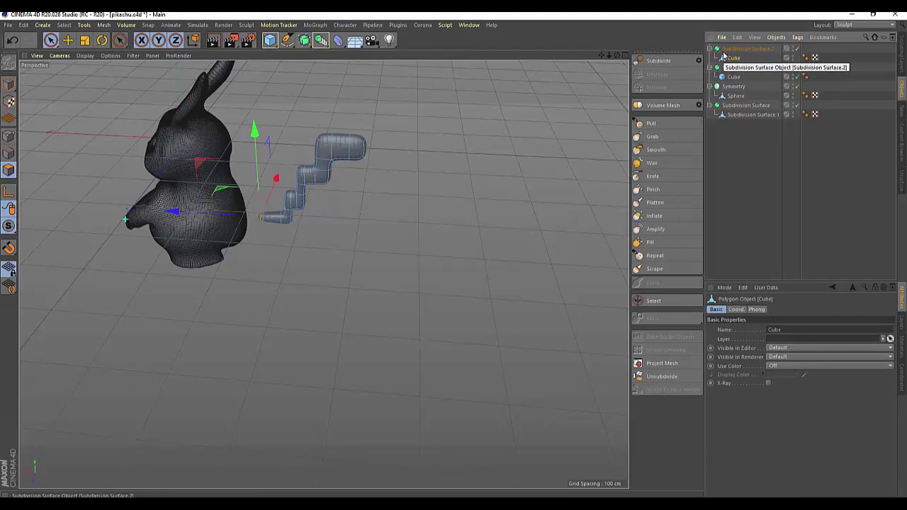
left_click(734, 48)
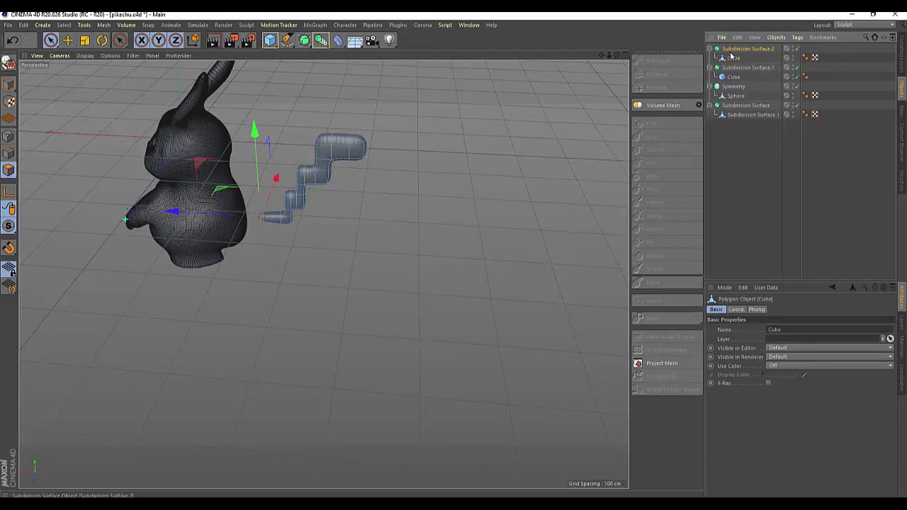
left_click(801, 342)
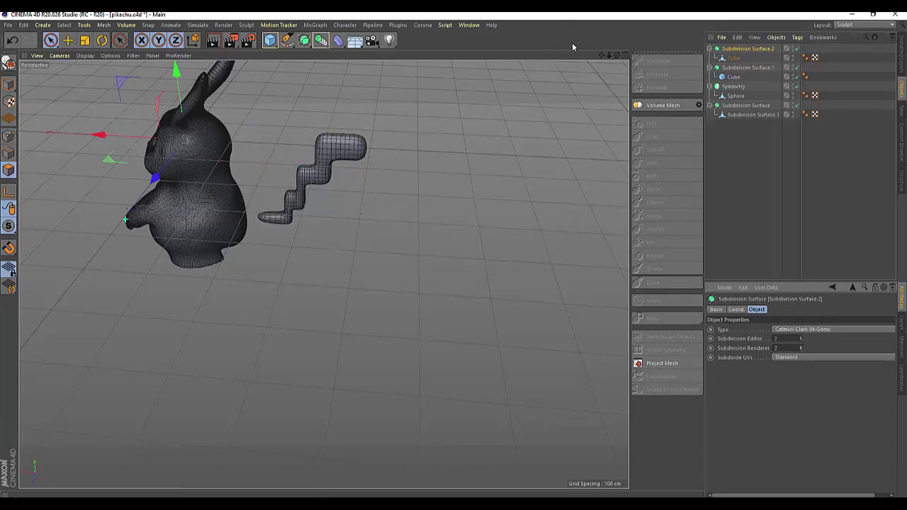
mouse_move(617, 60)
left_mouse_down()
mouse_move(568, 78)
mouse_move(538, 290)
left_mouse_up()
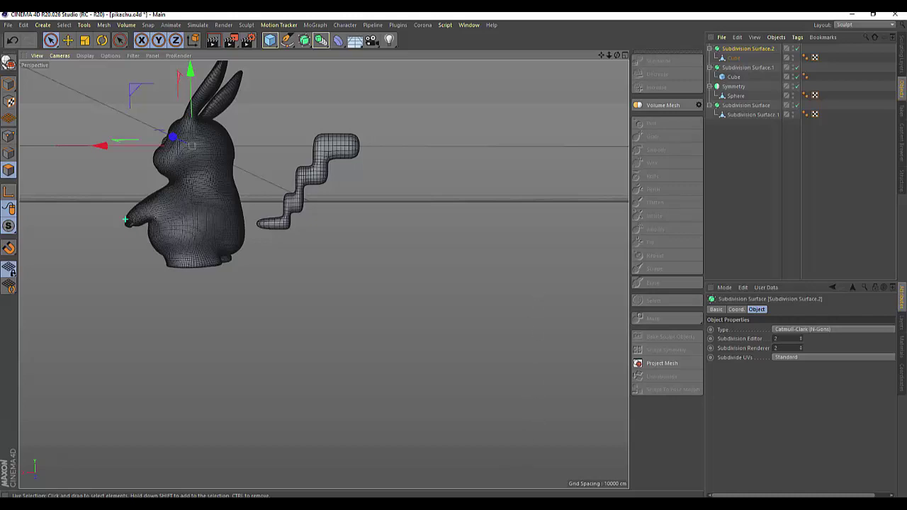
key("F10")
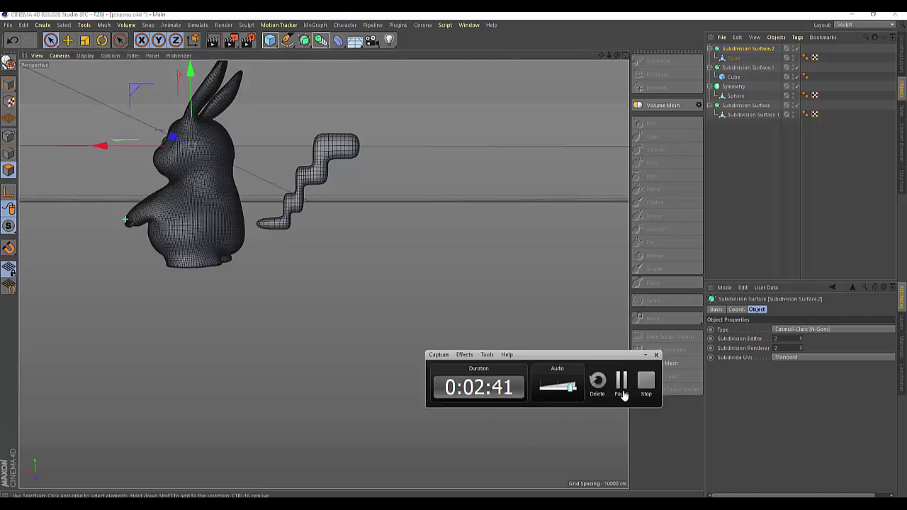
Add a single loop cut across the tail cube, undoing the attempt to nest it
left_click(621, 386)
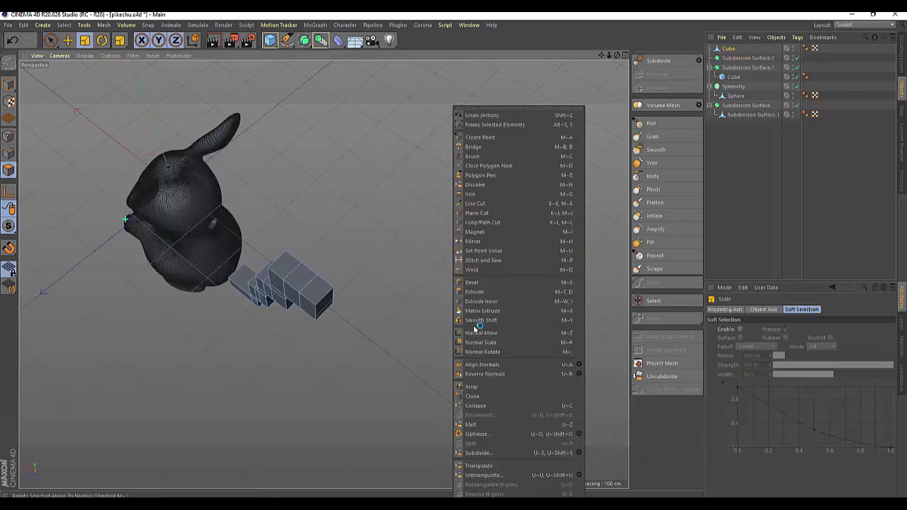
left_click(480, 223)
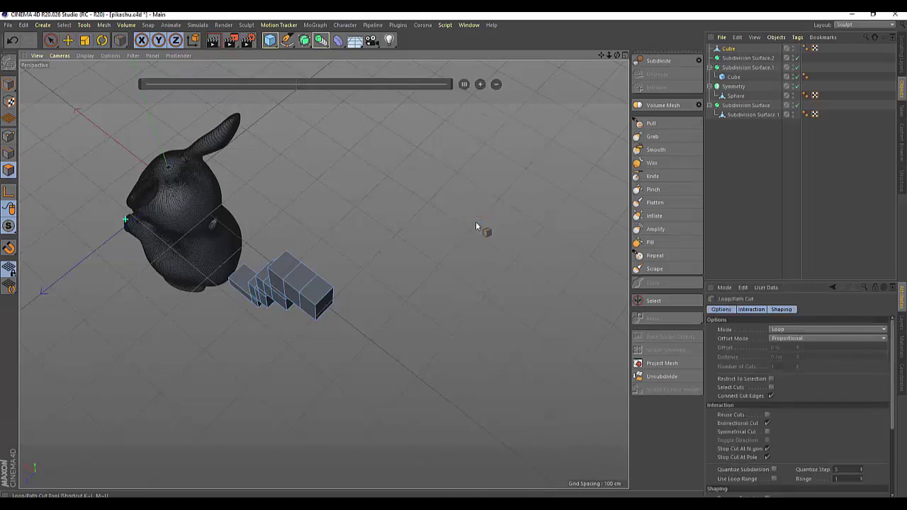
left_click(323, 303)
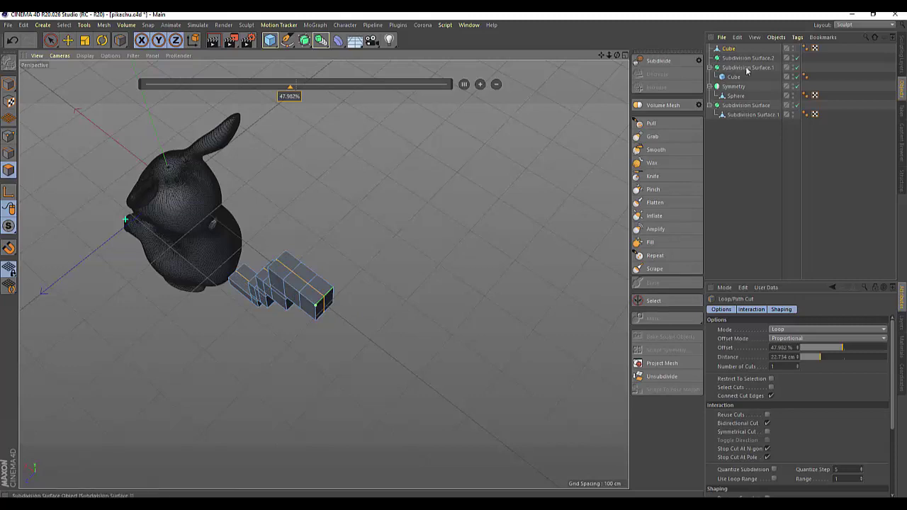
left_click_drag(734, 62, 735, 62)
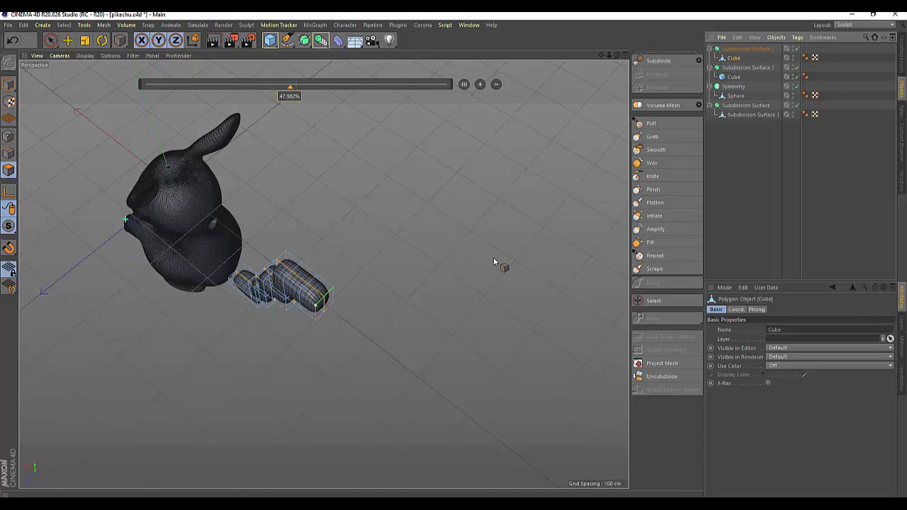
key("ctrl+z")
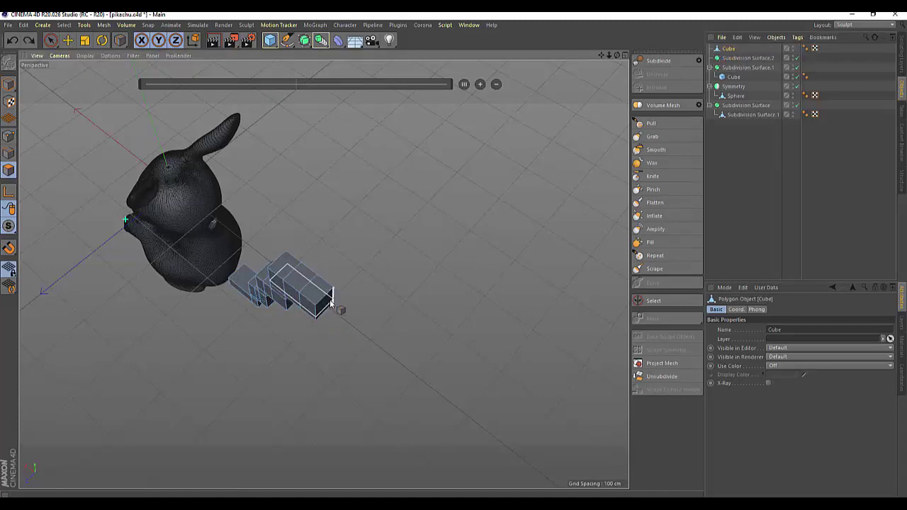
Add two symmetrical loop cuts at 68.991% offset and nest the Cube under Subdivision Surface.2
right_click(463, 176)
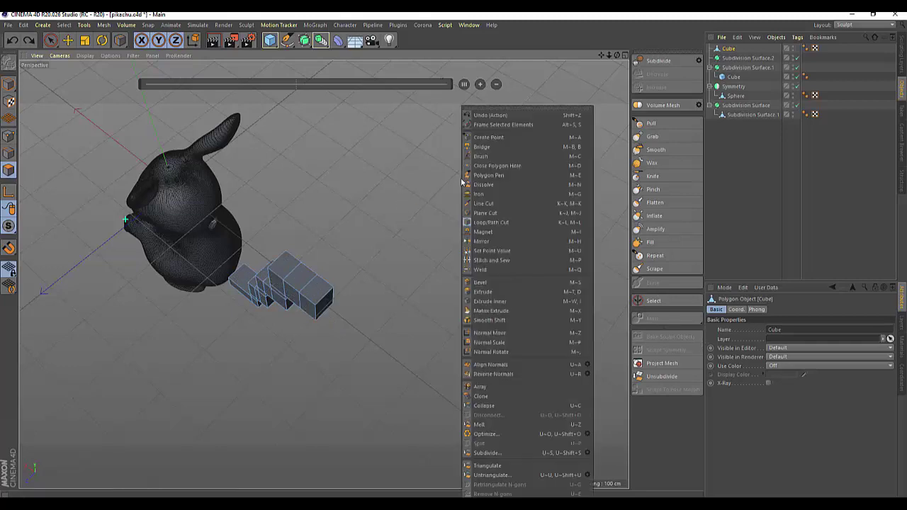
left_click(480, 225)
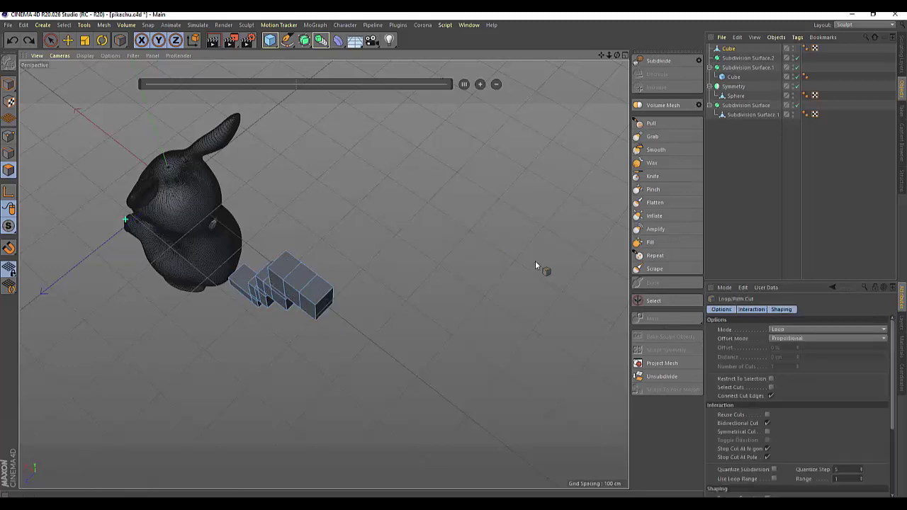
left_click(767, 432)
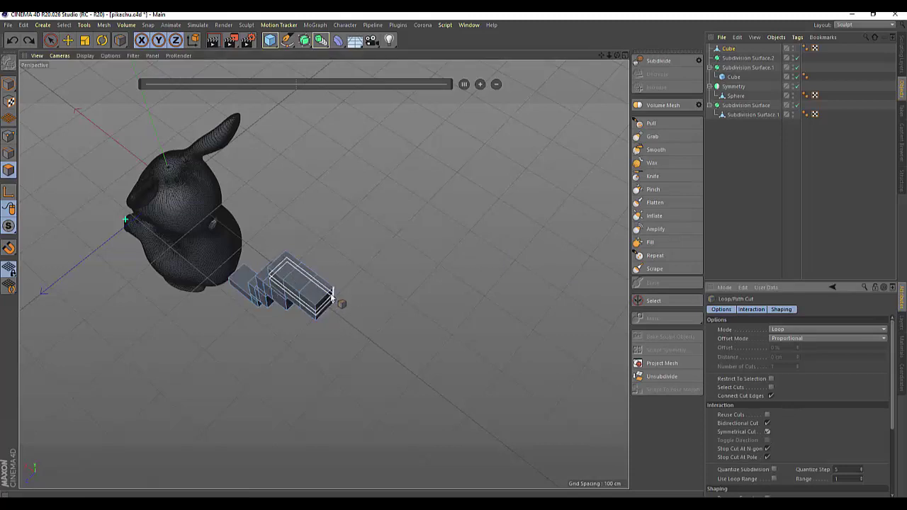
left_click(329, 298)
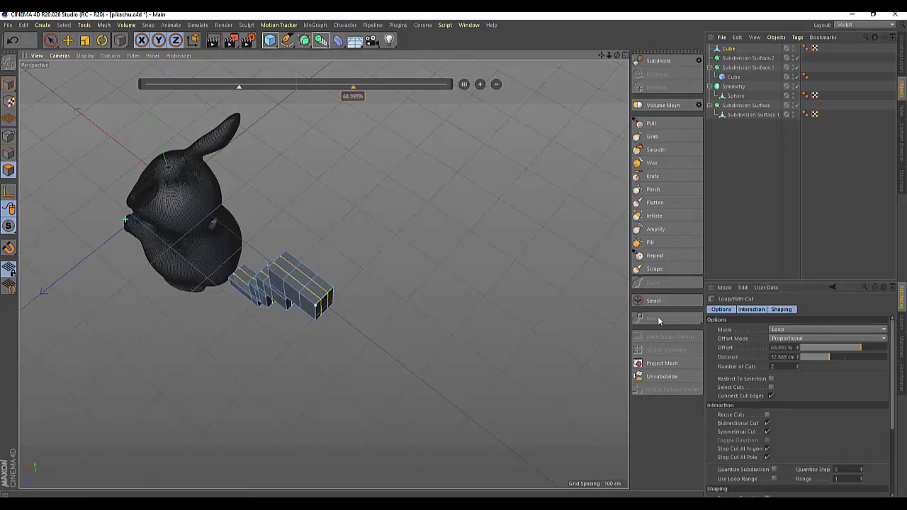
left_click(732, 51)
left_click_drag(738, 59, 732, 60)
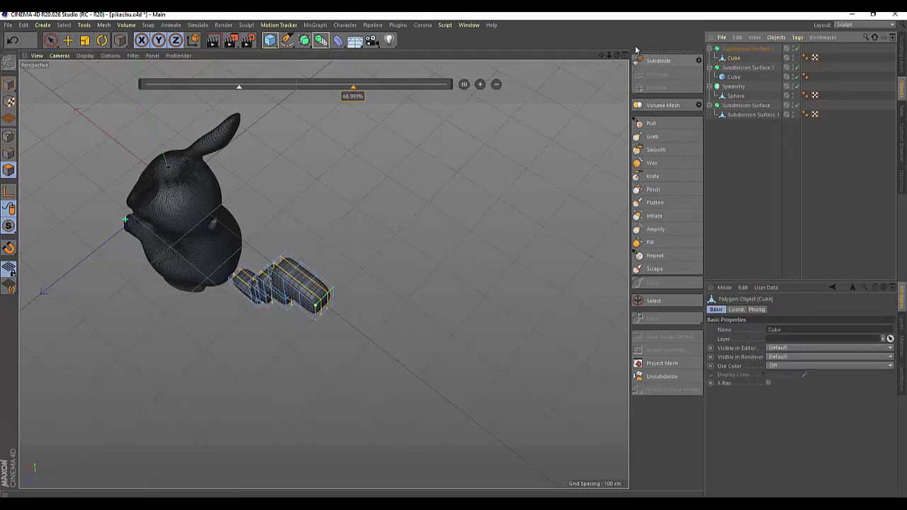
left_click_drag(618, 59, 207, 304)
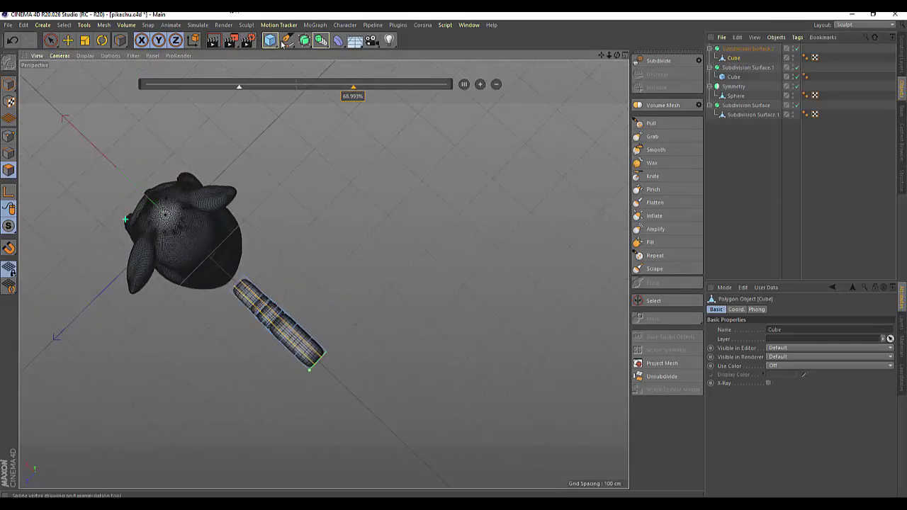
Add an FFD deformer under the lightning-bolt tail Cube
left_click(337, 41)
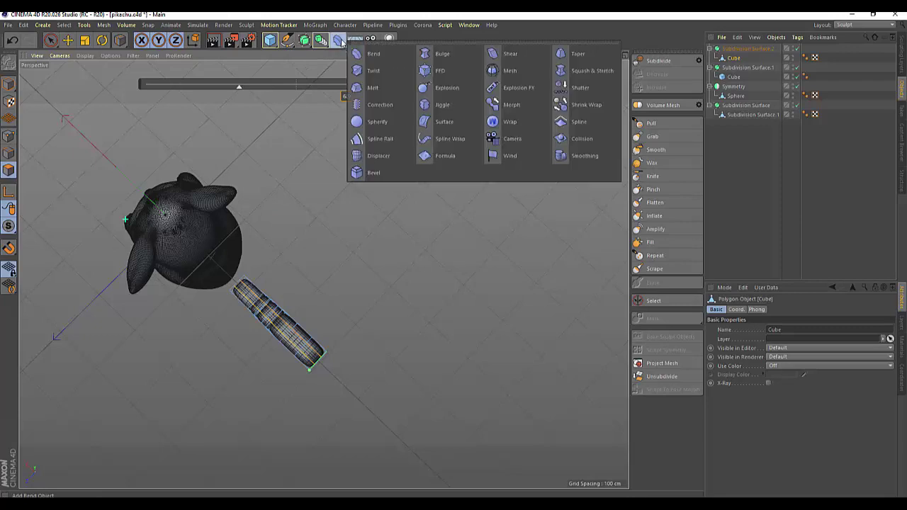
left_click(427, 72)
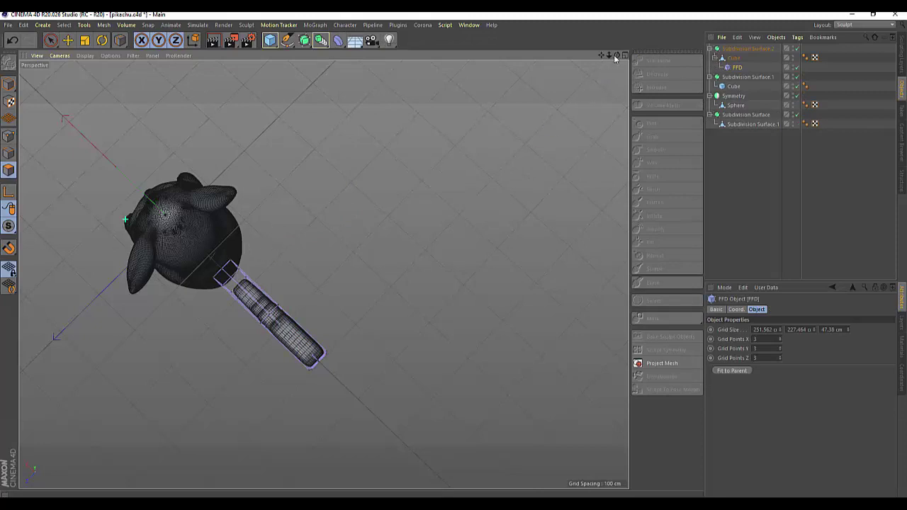
left_click_drag(616, 55, 317, 155)
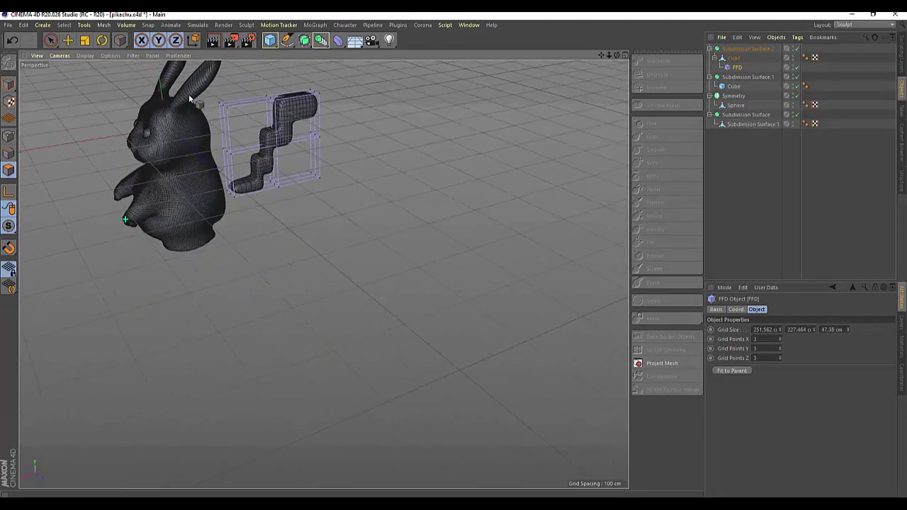
Live Select a group of FFD lattice points, scale them to about 42%, then reselect the tail Cube
left_click(50, 41)
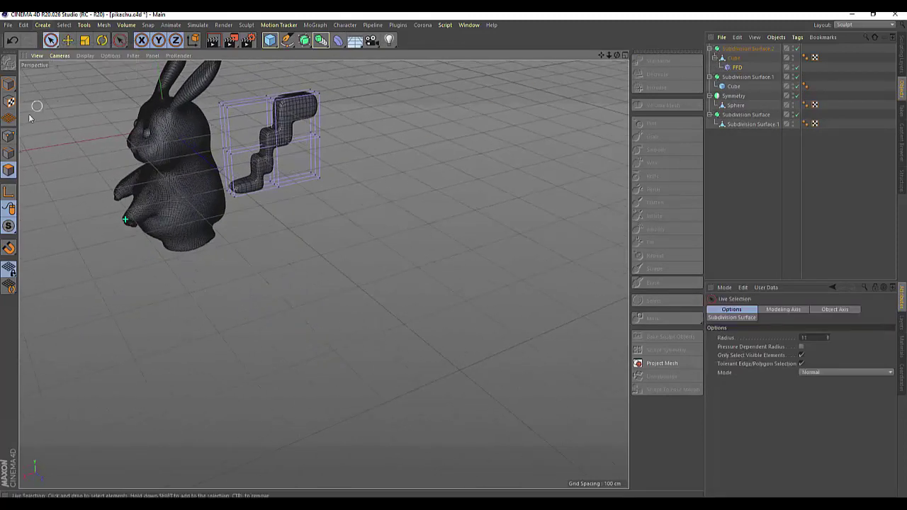
left_click(221, 105)
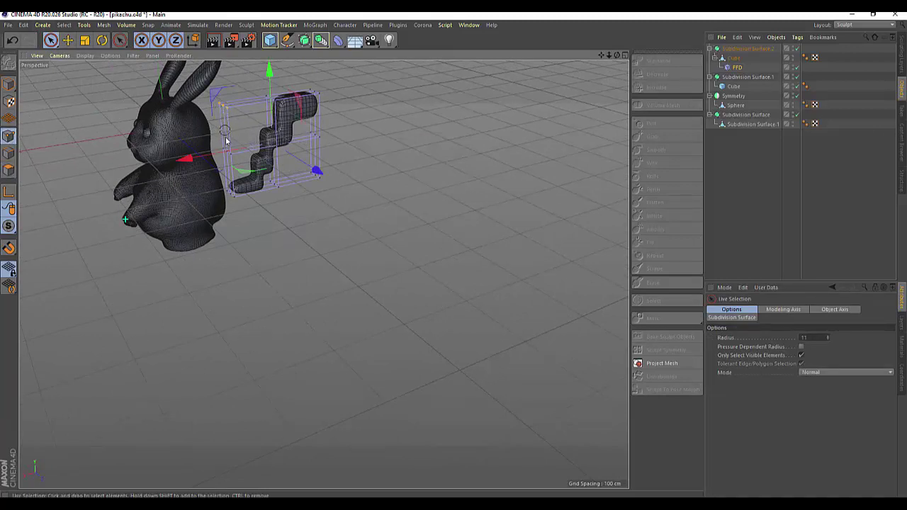
left_click(238, 198)
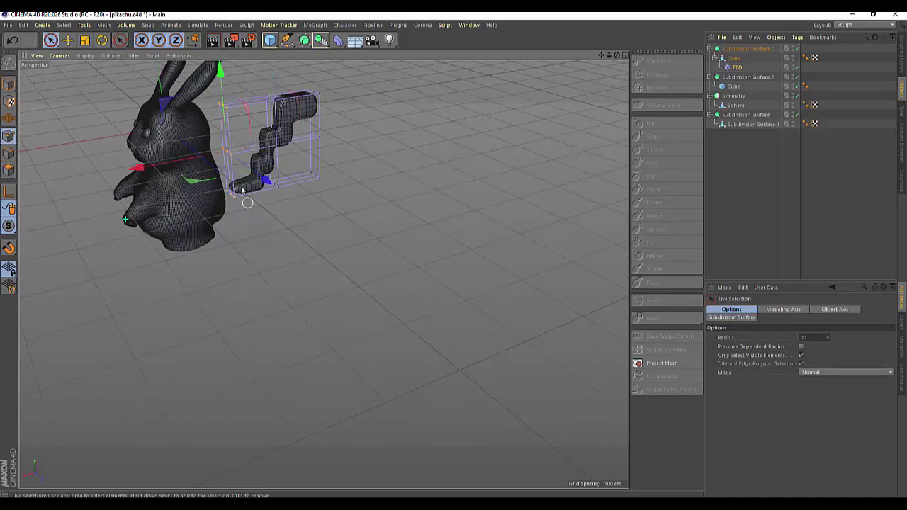
left_click(85, 40)
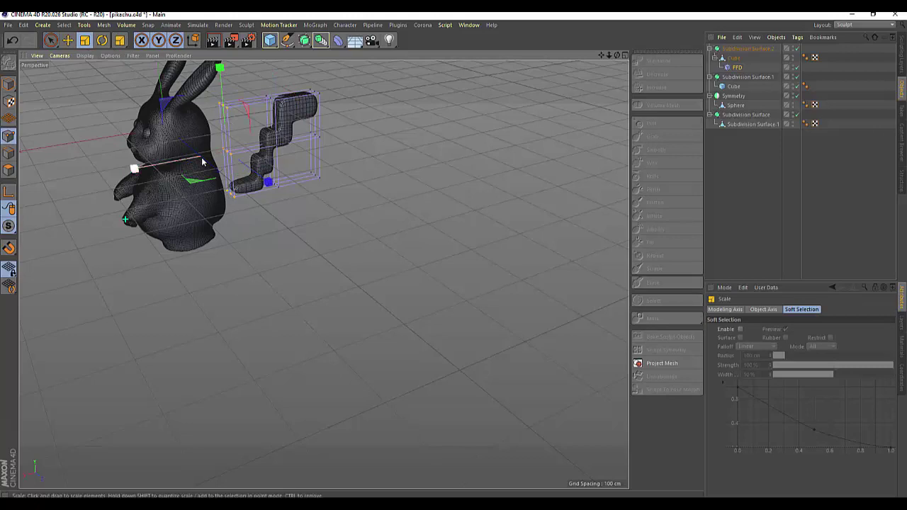
left_click_drag(278, 187, 235, 178)
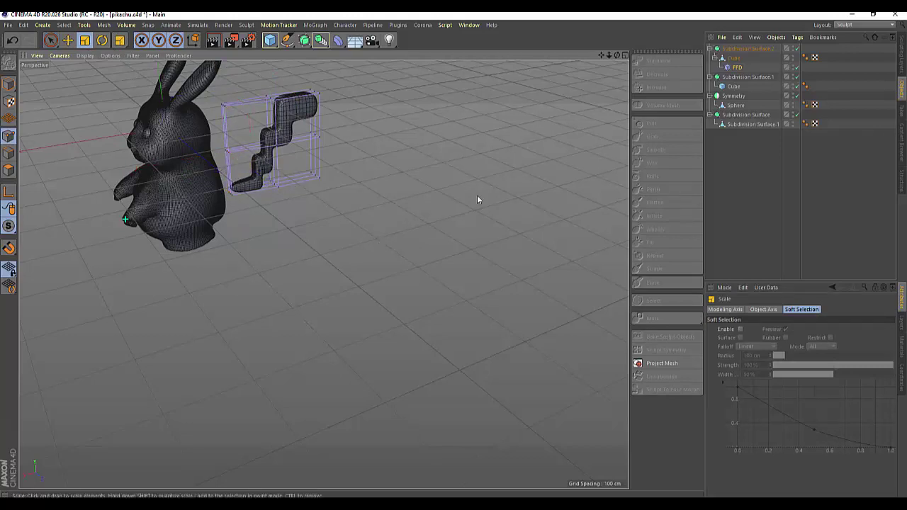
mouse_move(617, 55)
left_mouse_down()
mouse_move(627, 58)
mouse_move(618, 56)
left_mouse_up()
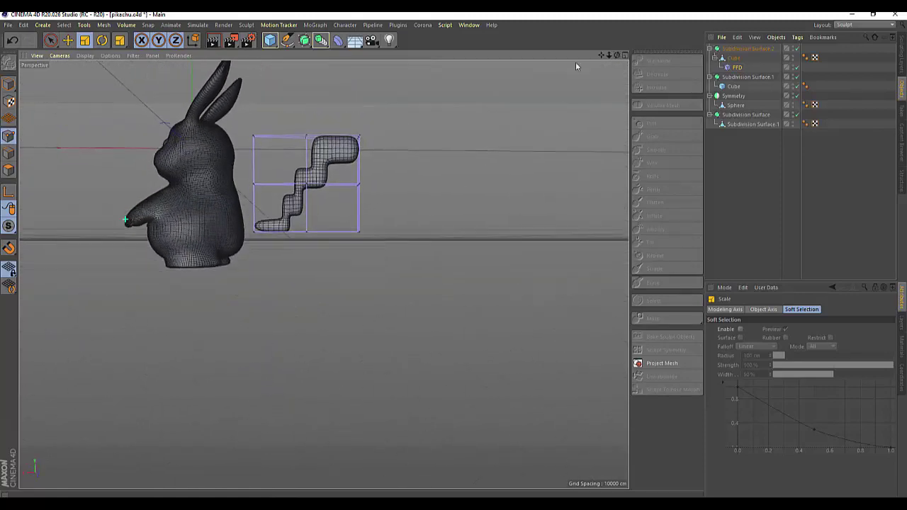
left_click(51, 41)
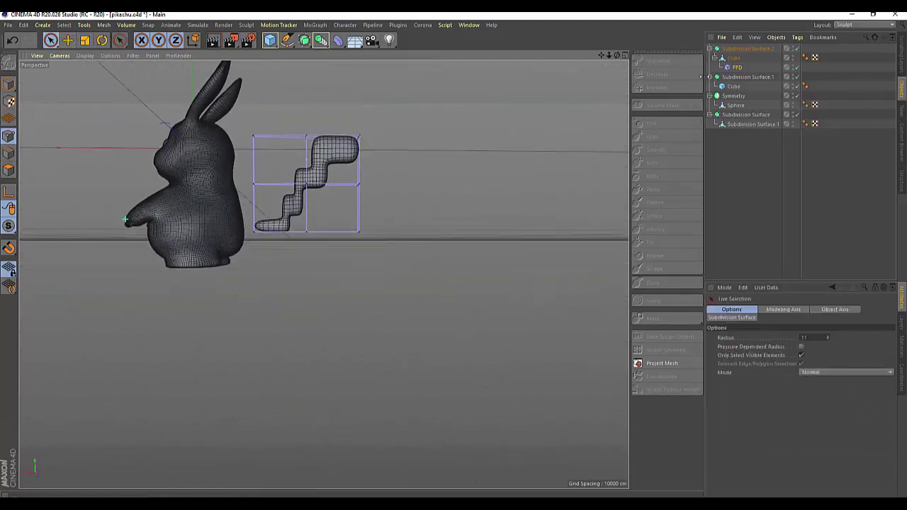
left_click(733, 57)
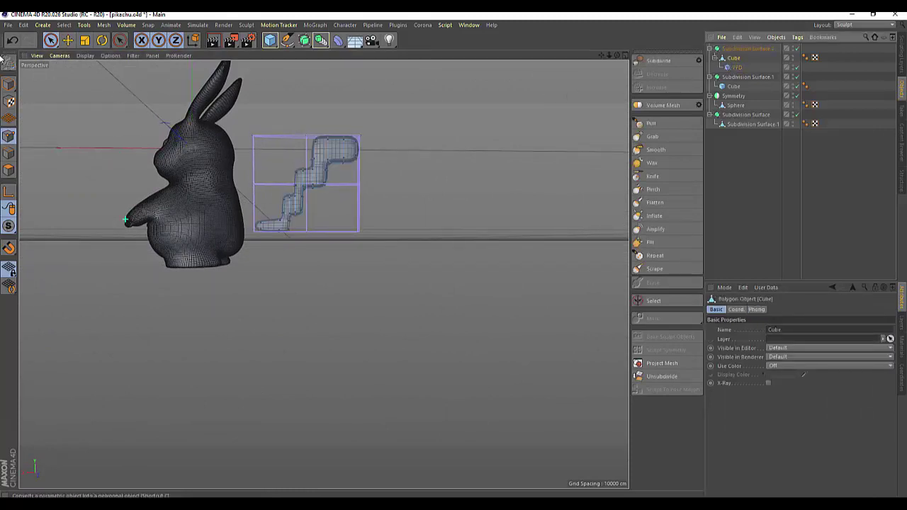
Try Current State to Object on Subdivision Surface.2, then undo the extra copy
left_click(9, 82)
left_click(723, 50)
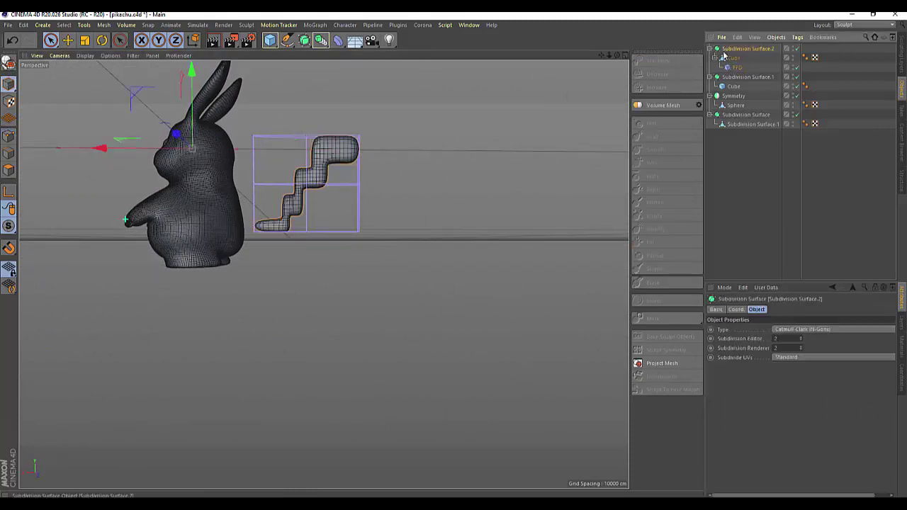
left_click(776, 37)
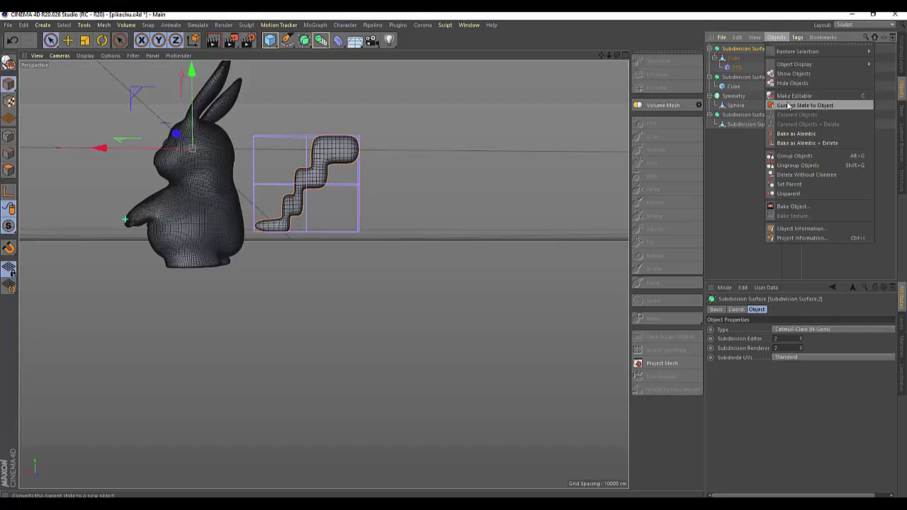
left_click(785, 106)
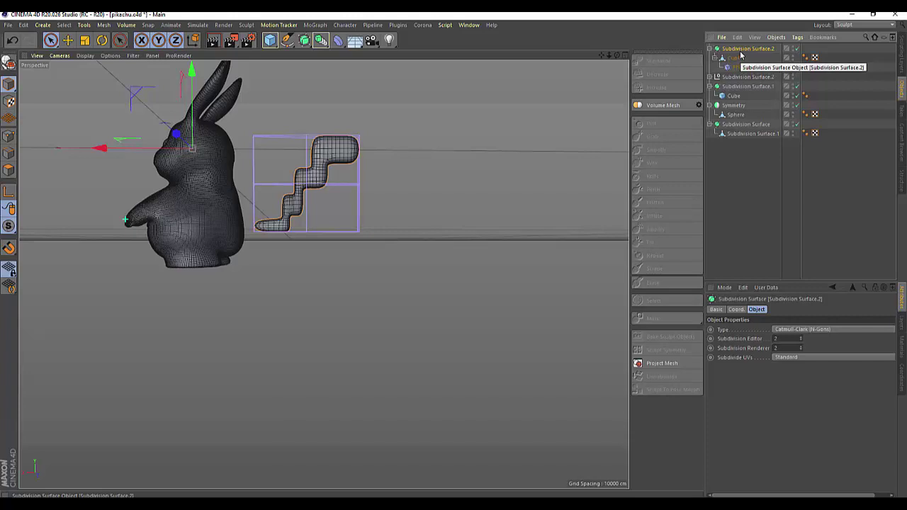
key("ctrl+z")
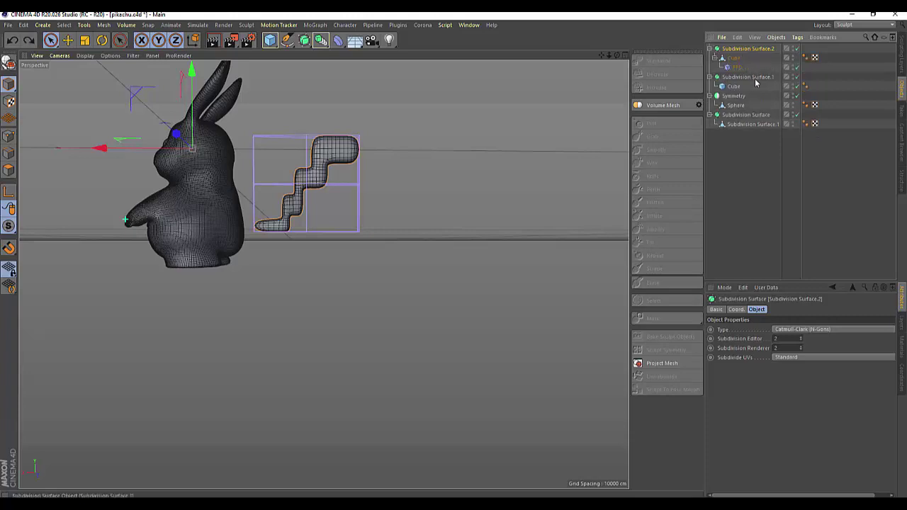
key("ctrl+z")
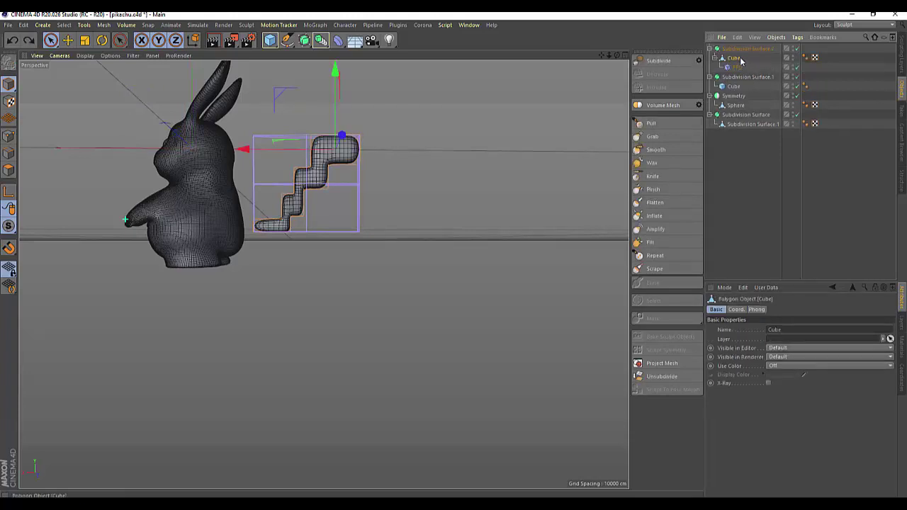
Merge Subdivision Surface.2, its Cube and FFD with Connect Objects + Delete
left_click(737, 49)
left_click(737, 68, "shift")
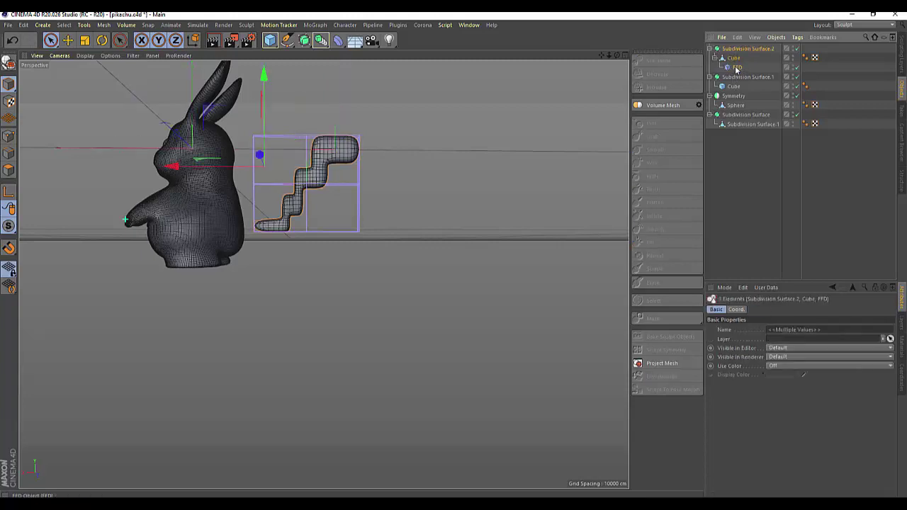
right_click(735, 69)
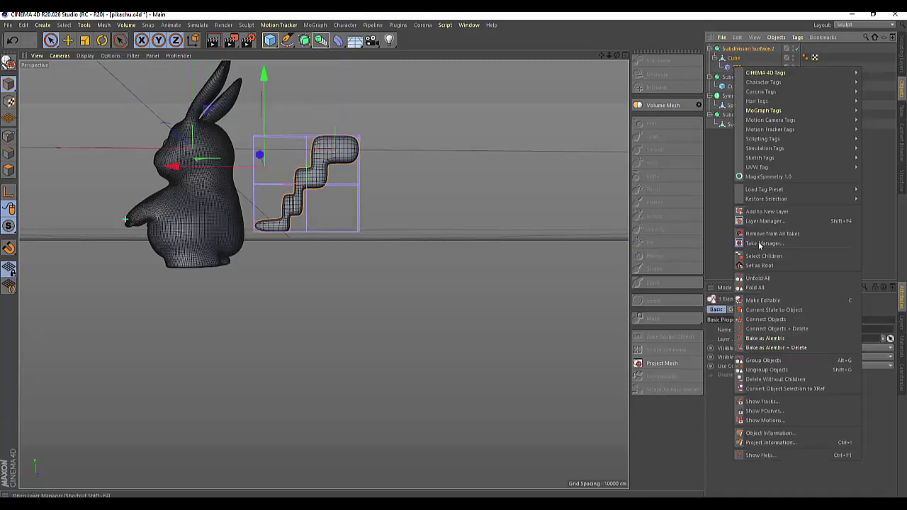
left_click(777, 329)
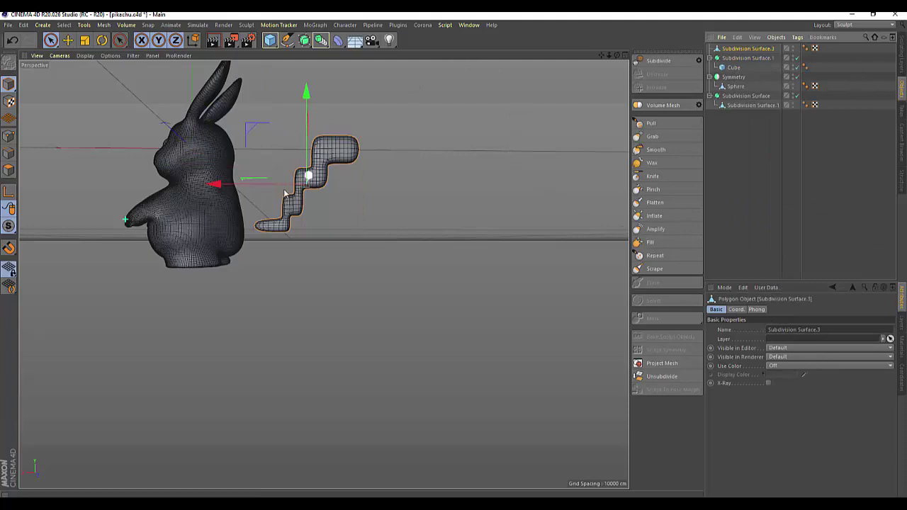
Move the tail about 68 cm left toward the bunny and rotate it behind the character
left_click_drag(211, 185, 185, 189)
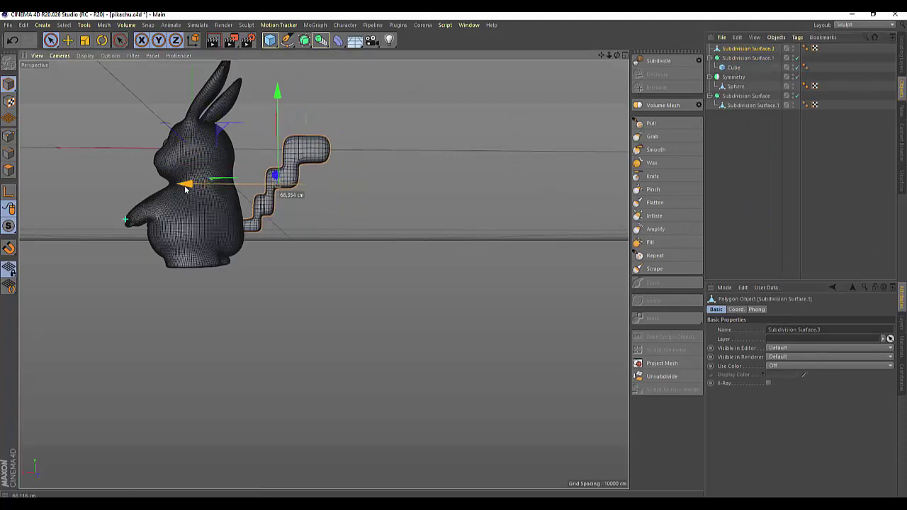
left_click_drag(617, 55, 574, 73)
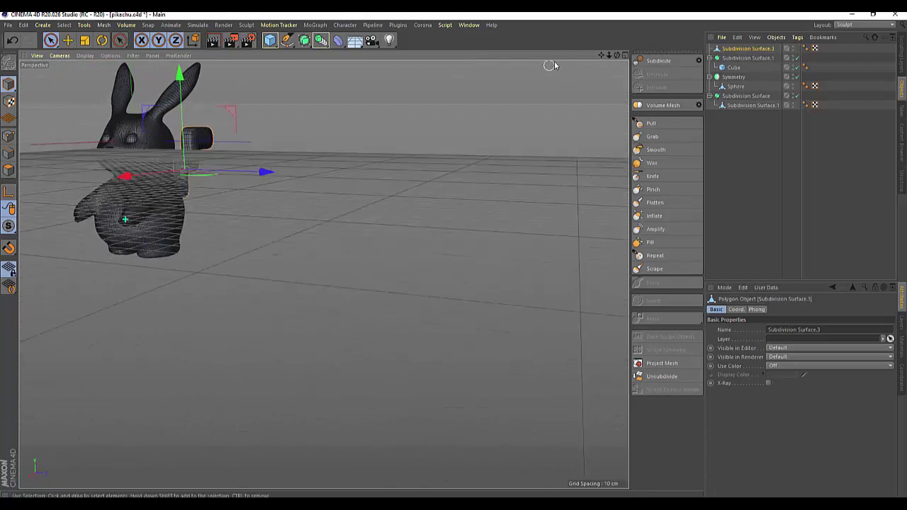
left_click_drag(608, 56, 576, 61)
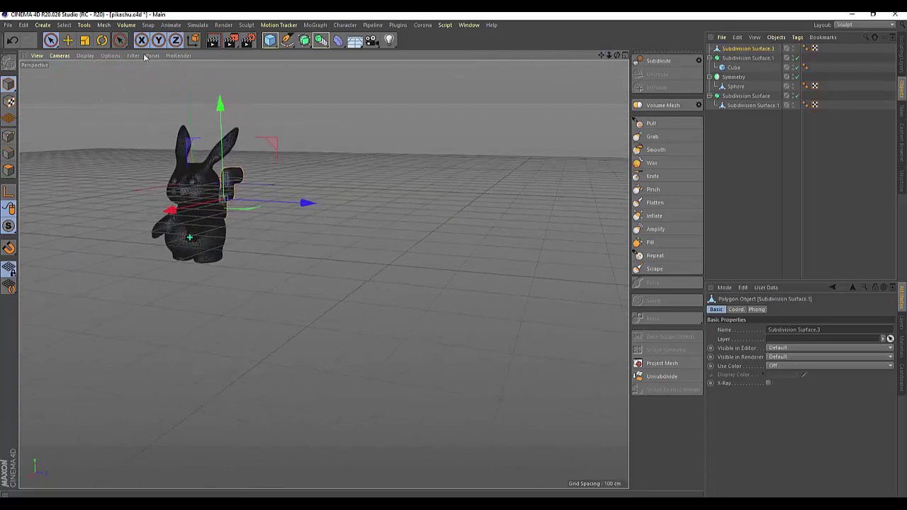
left_click(102, 41)
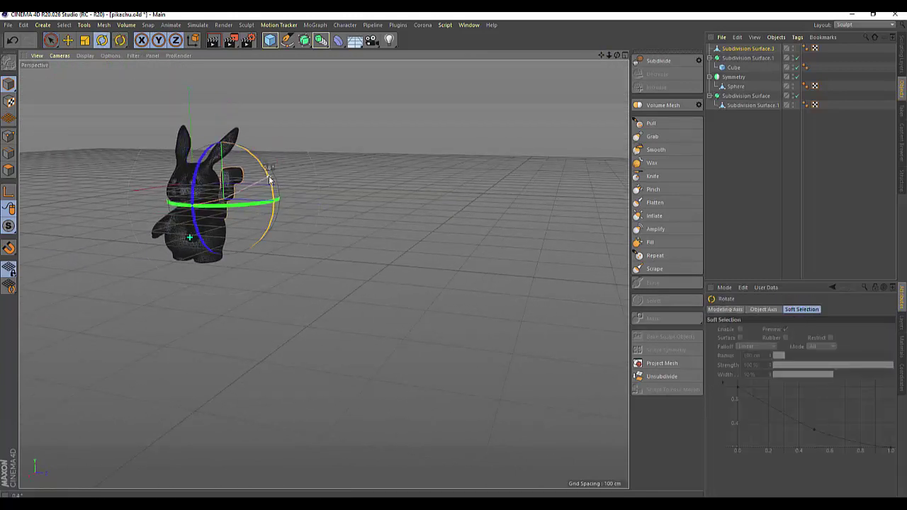
left_click_drag(269, 177, 264, 169)
left_click_drag(616, 57, 592, 67)
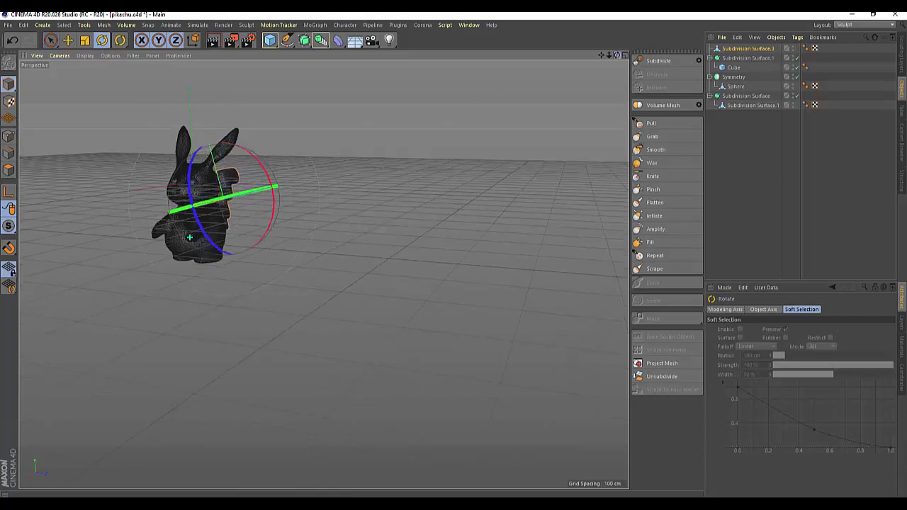
left_click_drag(190, 238, 327, 37, "alt")
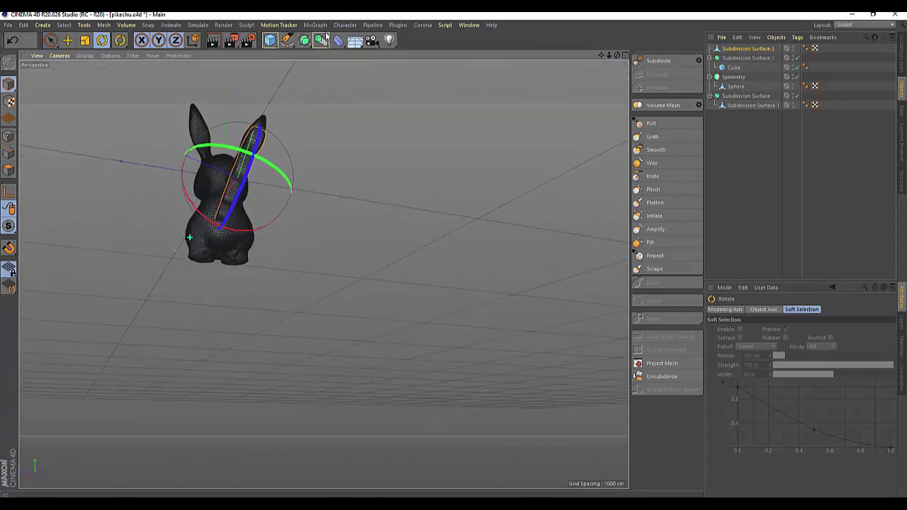
Shift the tail about 11.7 cm along X, enlarge it to about 144%, and deselect it
left_click(68, 44)
left_click_drag(146, 139, 152, 152)
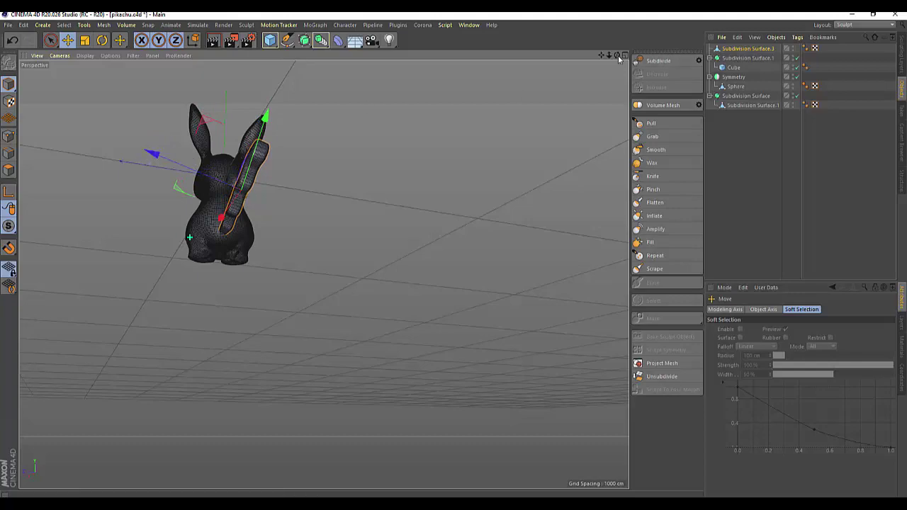
mouse_move(618, 55)
left_mouse_down()
mouse_move(581, 59)
mouse_move(548, 47)
left_mouse_up()
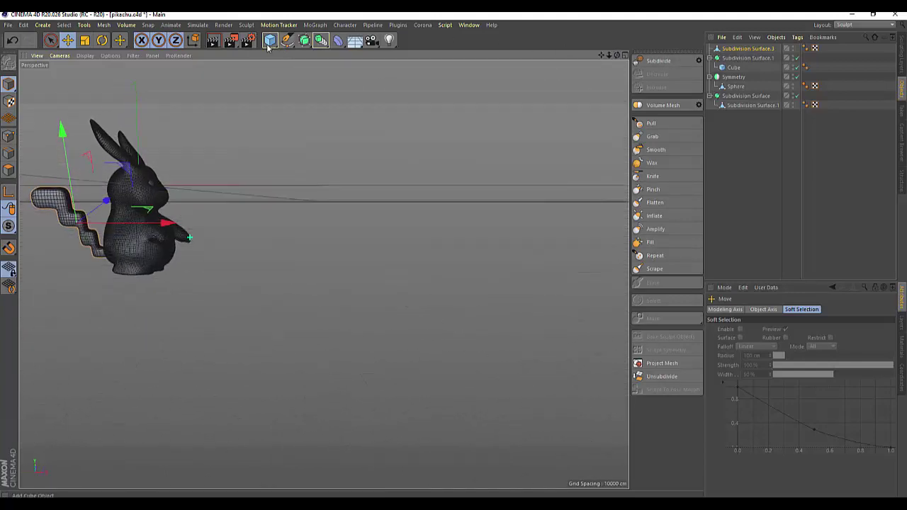
left_click(85, 41)
mouse_move(203, 100)
left_mouse_down()
mouse_move(218, 111)
mouse_move(254, 88)
mouse_move(153, 225)
left_mouse_up()
left_click(311, 206)
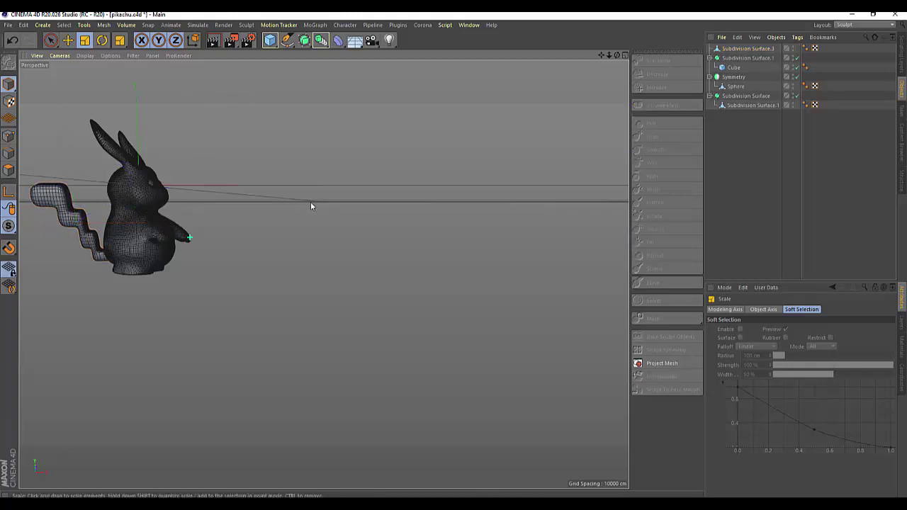
Frame an elevated front view and select the Symmetry object holding the eye sphere
mouse_move(616, 54)
left_mouse_down()
mouse_move(567, 85)
mouse_move(522, 68)
left_mouse_up()
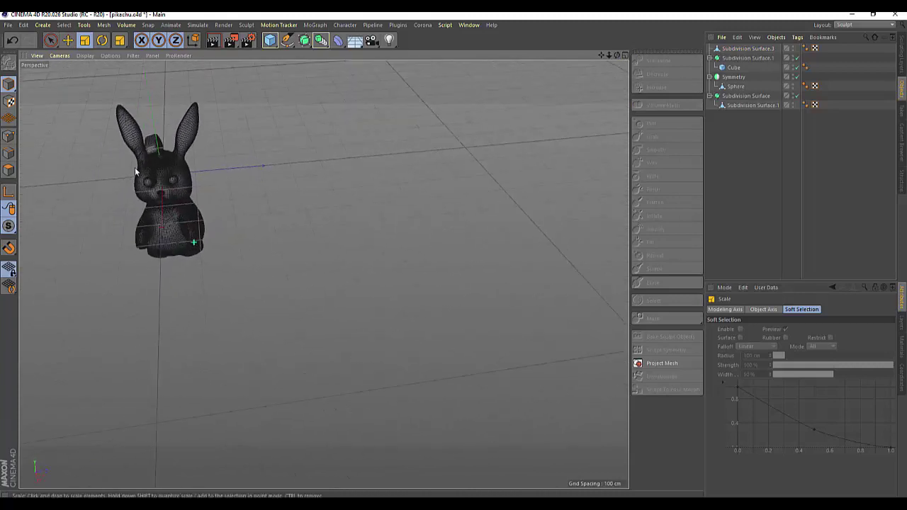
scroll(134, 167, "up", 3)
scroll(137, 167, "up", 3)
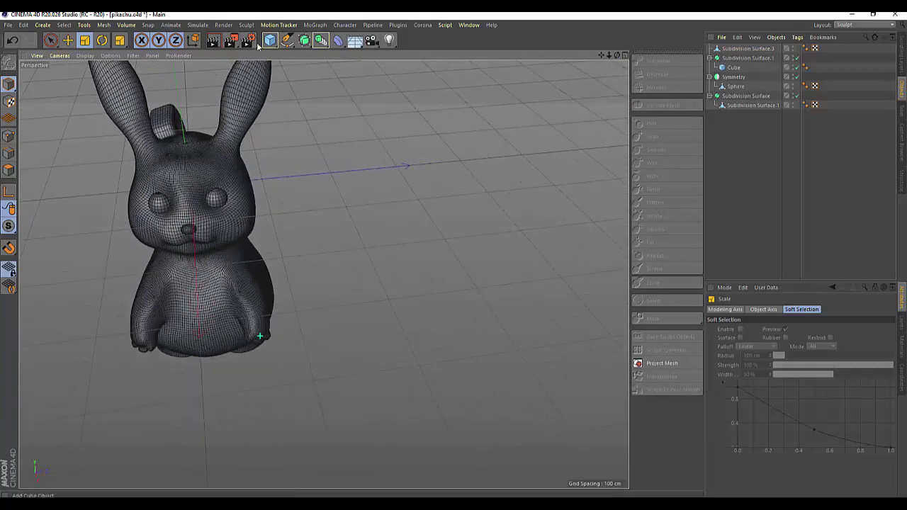
left_click(735, 77)
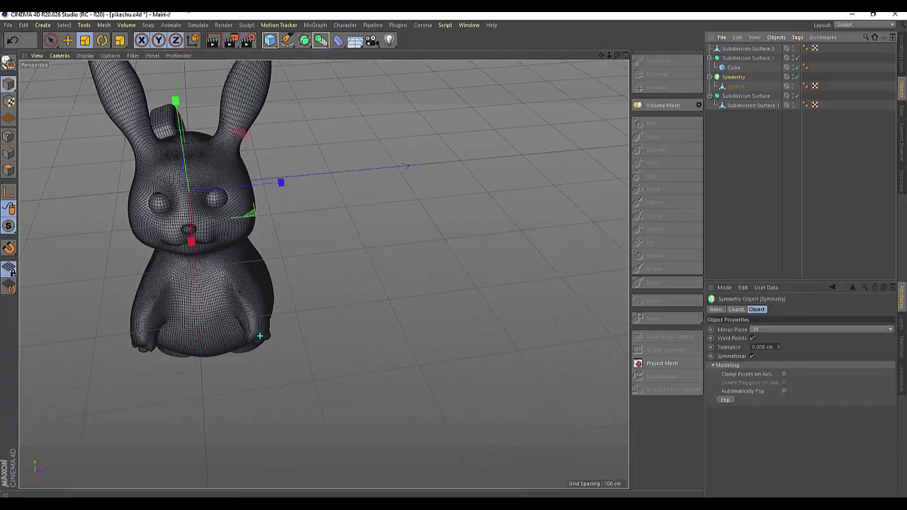
Set the viewport display to Gouraud Shading without wireframe lines
left_click(108, 56)
left_click(90, 69)
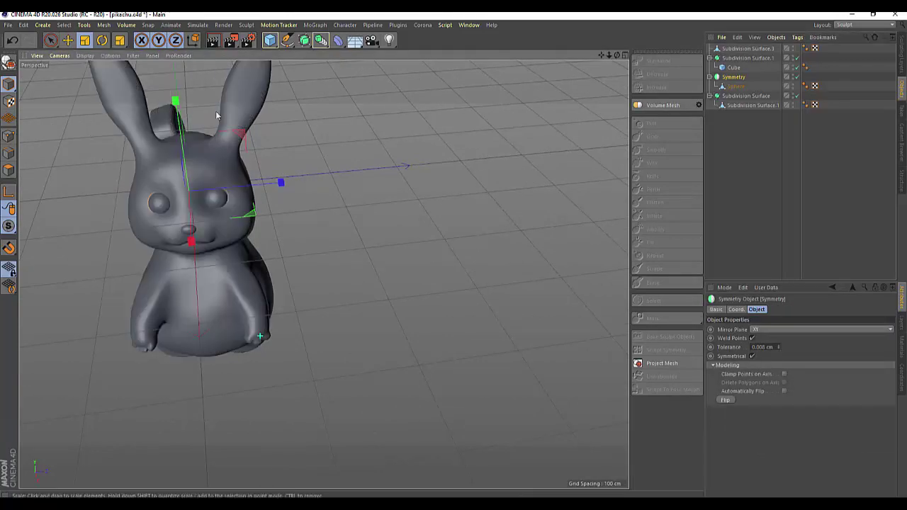
left_click_drag(618, 56, 581, 55)
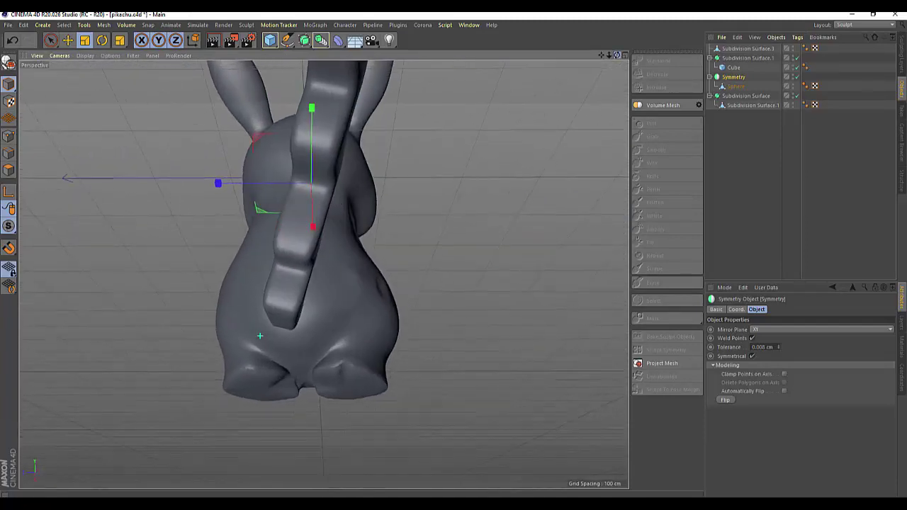
left_click_drag(581, 56, 496, 139)
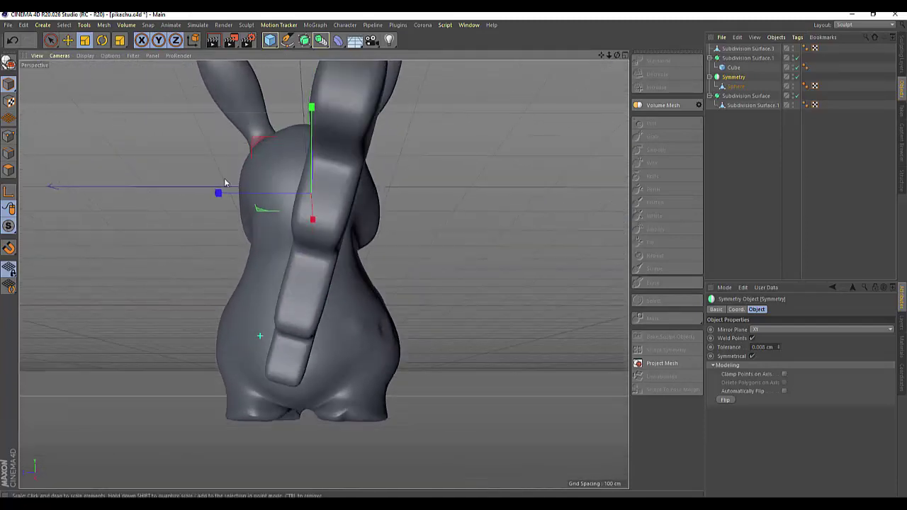
Slide the tail, Subdivision Surface.3, about 7.3 cm sideways along X on the character's back
left_click(51, 40)
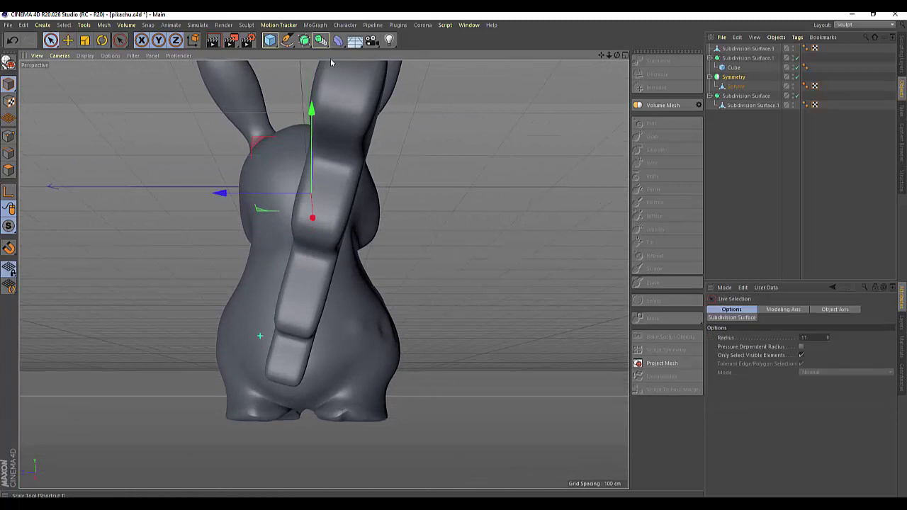
left_click(739, 49)
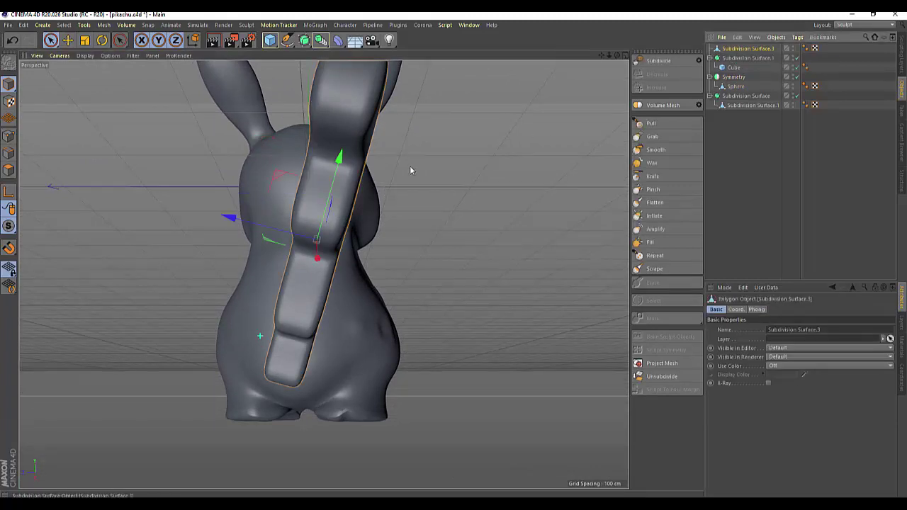
left_click_drag(230, 218, 243, 217)
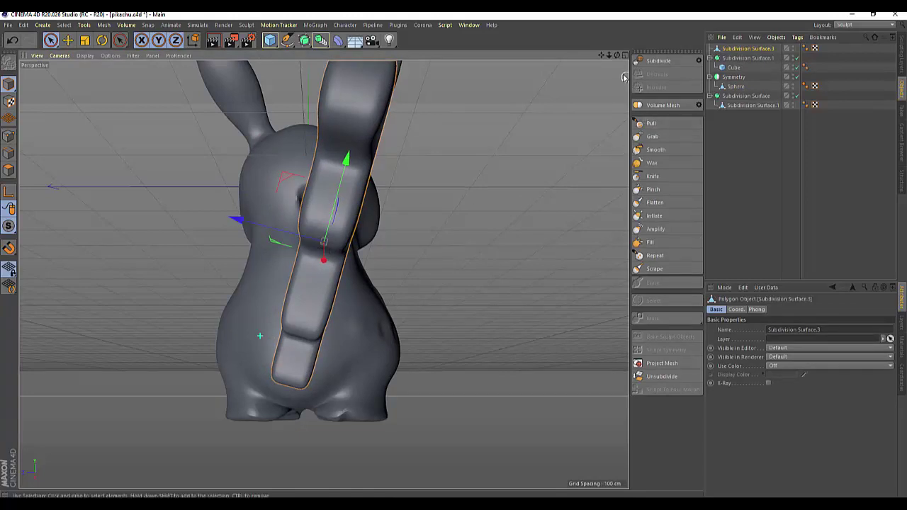
left_click_drag(617, 55, 597, 59)
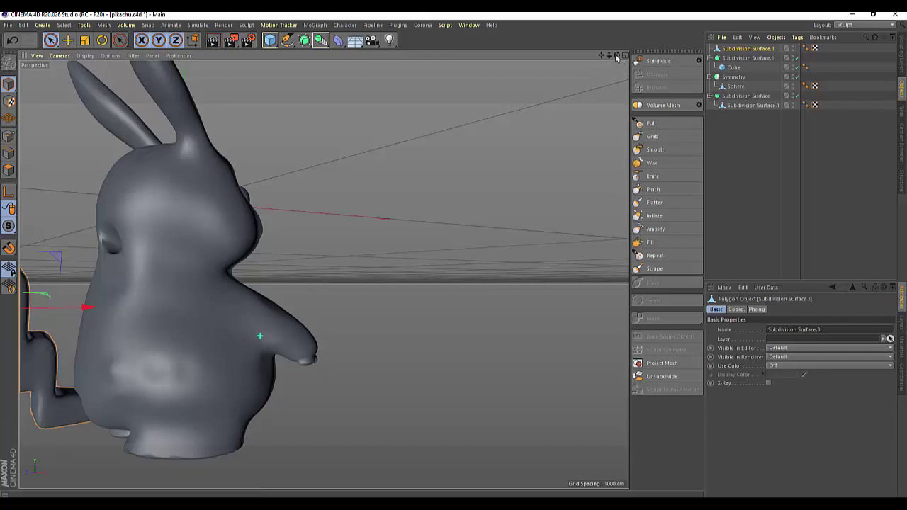
left_click_drag(617, 55, 596, 64)
left_click_drag(259, 336, 260, 336, "alt")
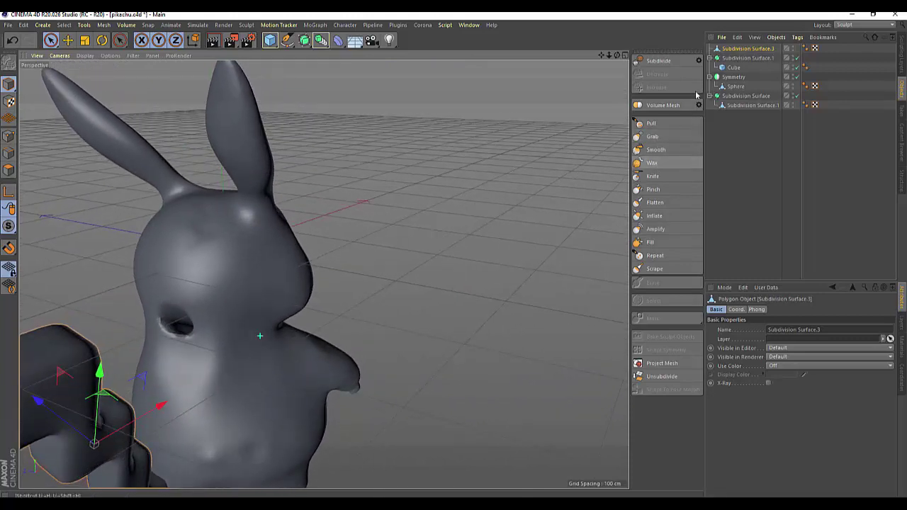
Select the body mesh under Subdivision Surface.1 and pinch a deep eye slit into the face
left_click(734, 97)
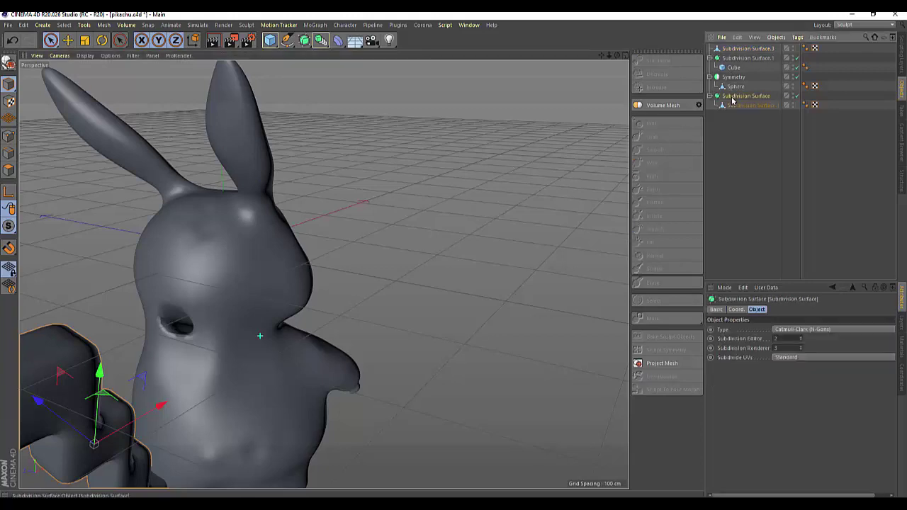
left_click(742, 106)
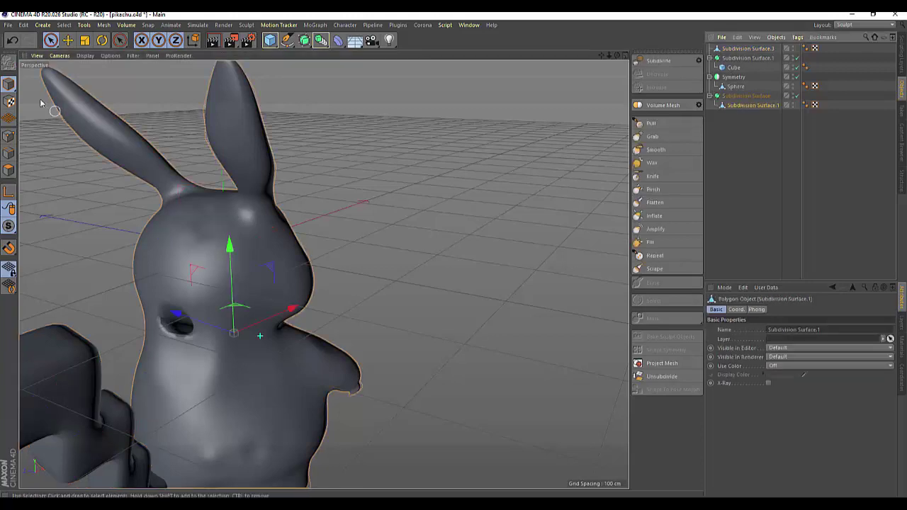
left_click(653, 189)
left_click_drag(178, 319, 166, 322)
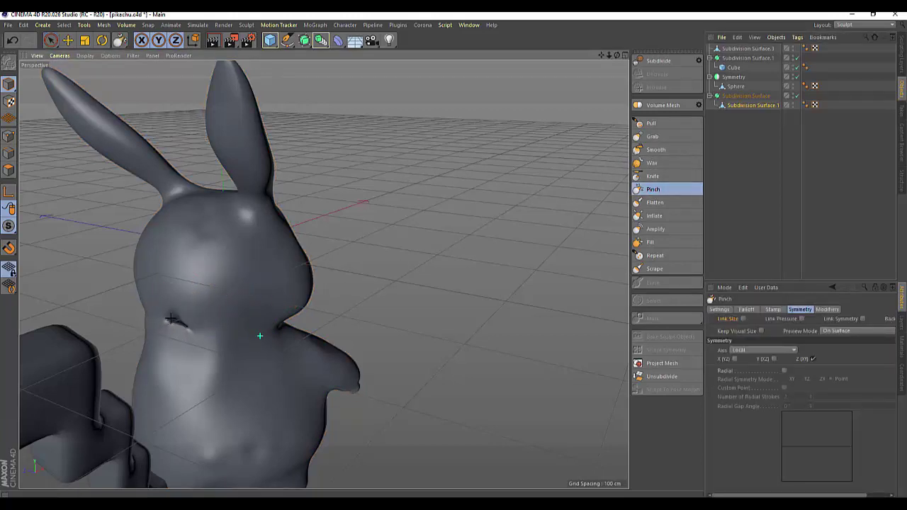
left_click_drag(179, 336, 174, 324)
left_click(178, 328)
Soften the eye slit edges with Smooth and push the socket deeper with Grab
left_click(656, 150)
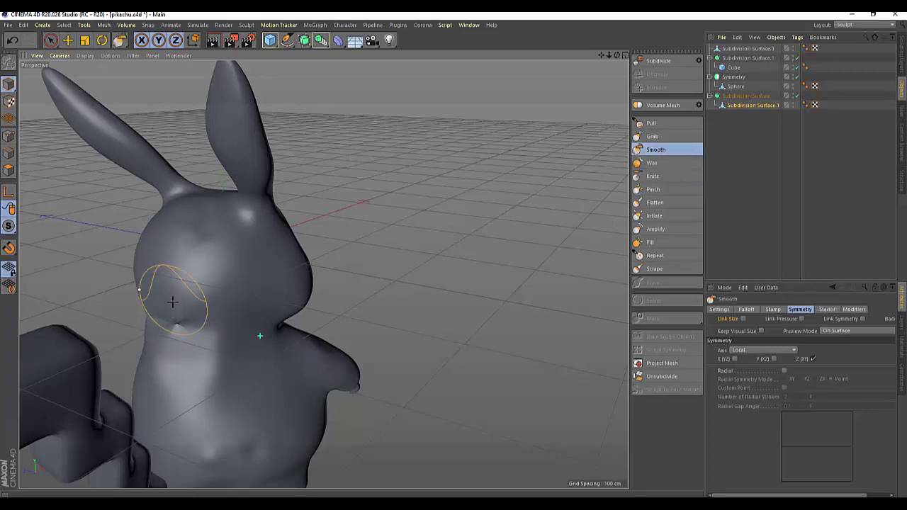
left_click_drag(165, 315, 147, 333)
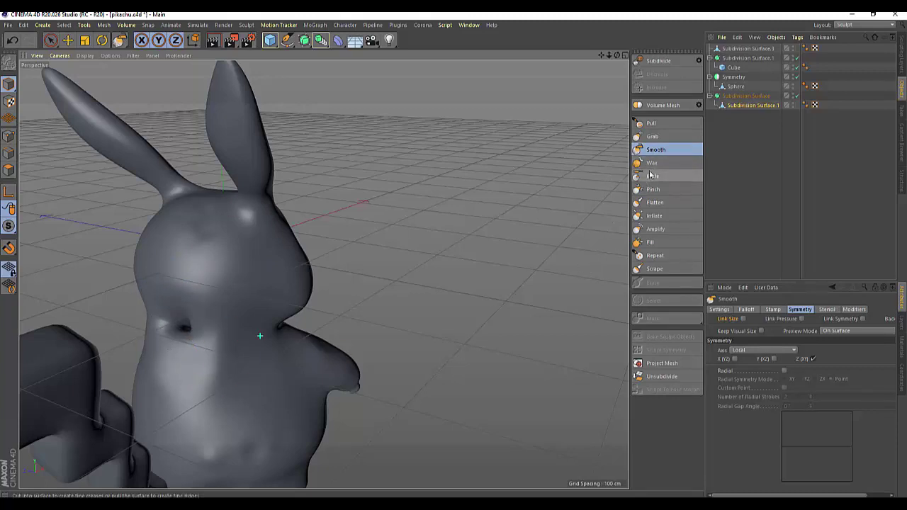
left_click(652, 136)
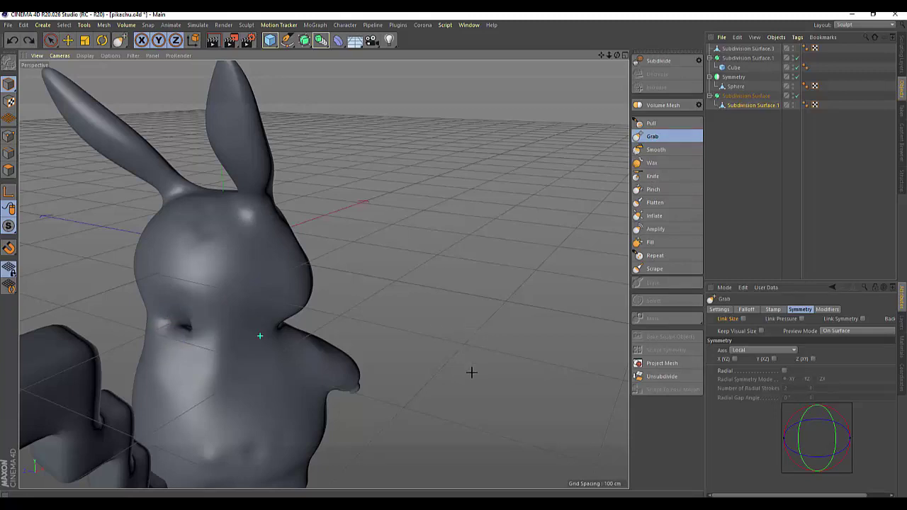
left_click(747, 96)
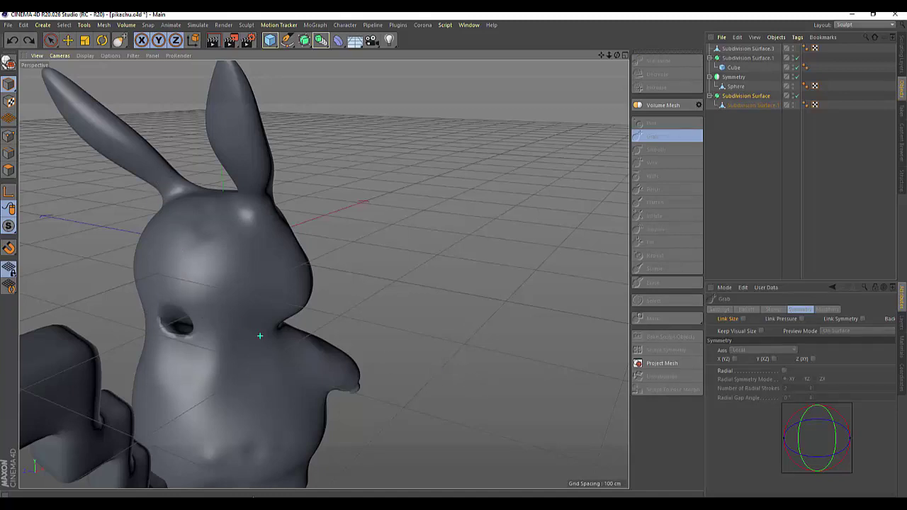
Reselect the body mesh and choose the Smooth brush again
scroll(269, 410, "down", 4)
scroll(286, 392, "down", 3)
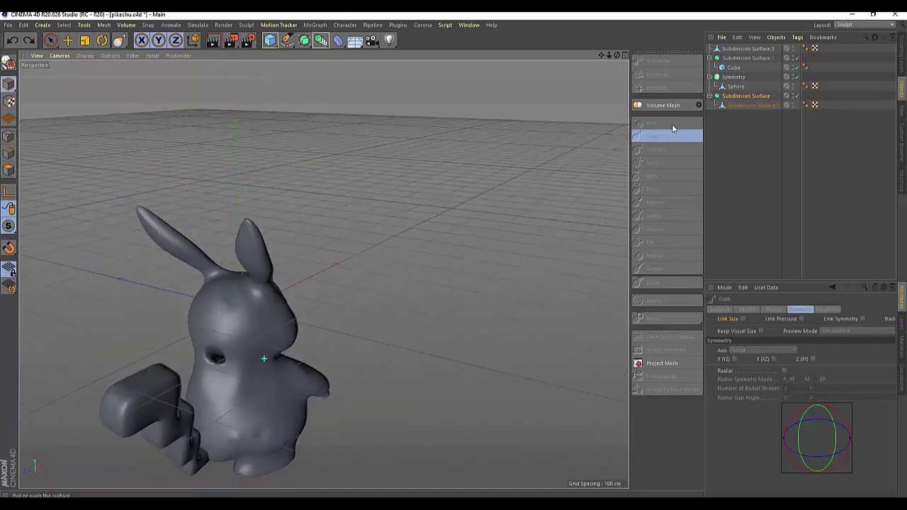
left_click(737, 109)
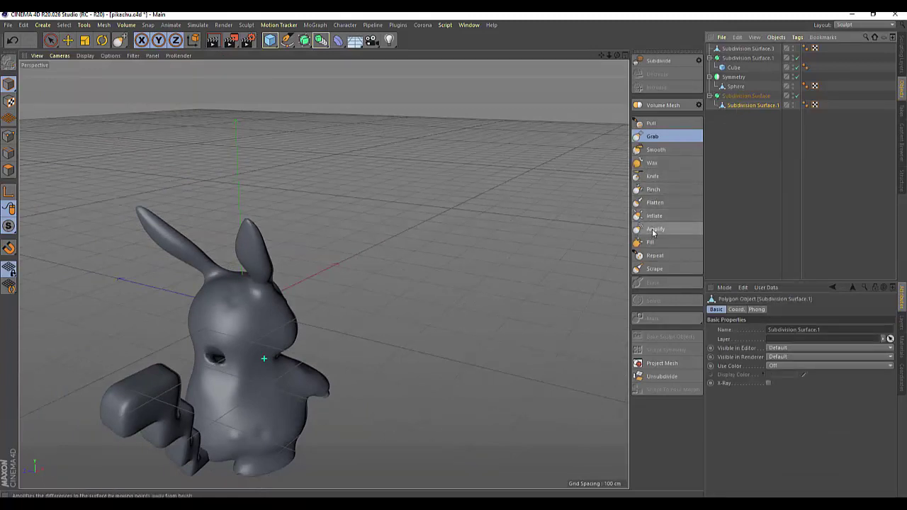
left_click(654, 150)
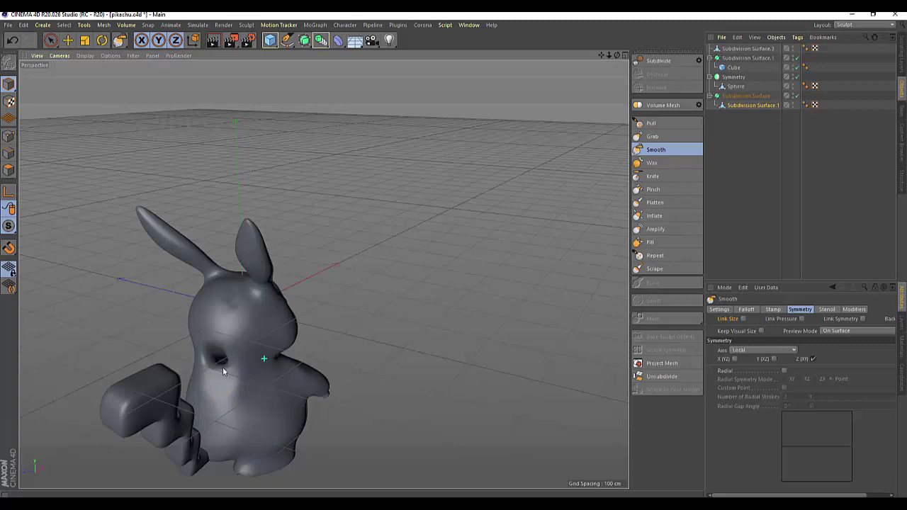
scroll(133, 324, "up", 2)
scroll(135, 348, "up", 3)
scroll(137, 368, "up", 3)
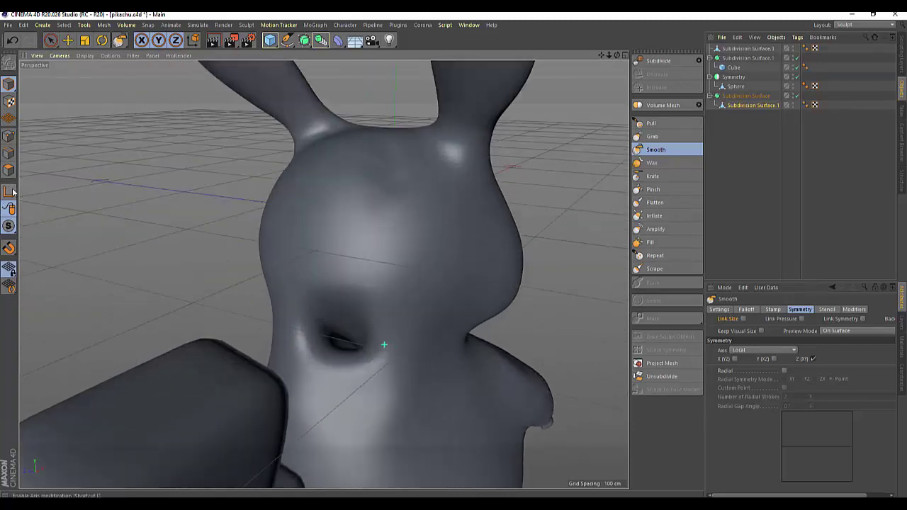
Switch the display to Gouraud Shading (Lines) and show the body mesh's properties
left_click(90, 57)
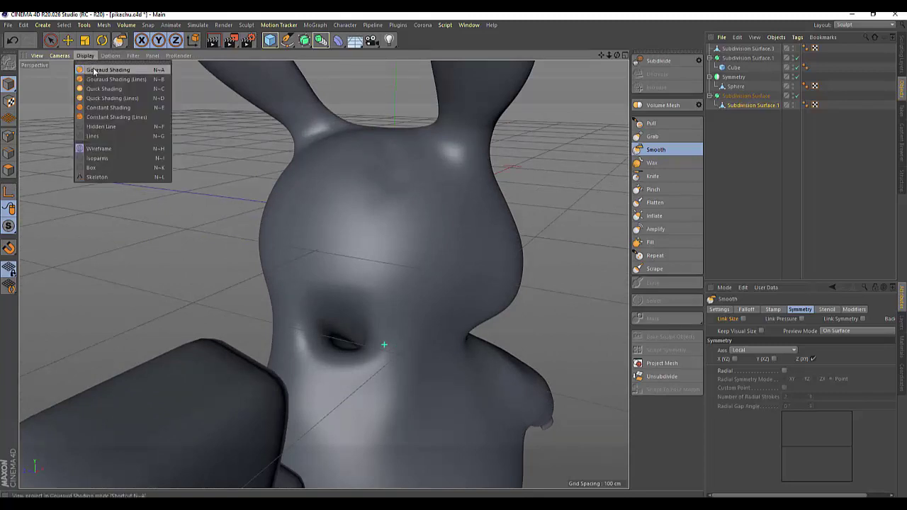
left_click(91, 80)
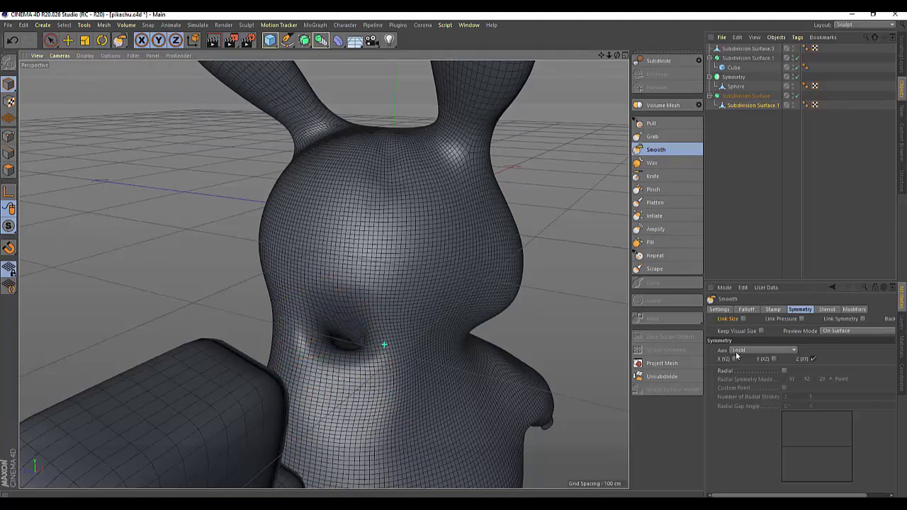
left_click(773, 310)
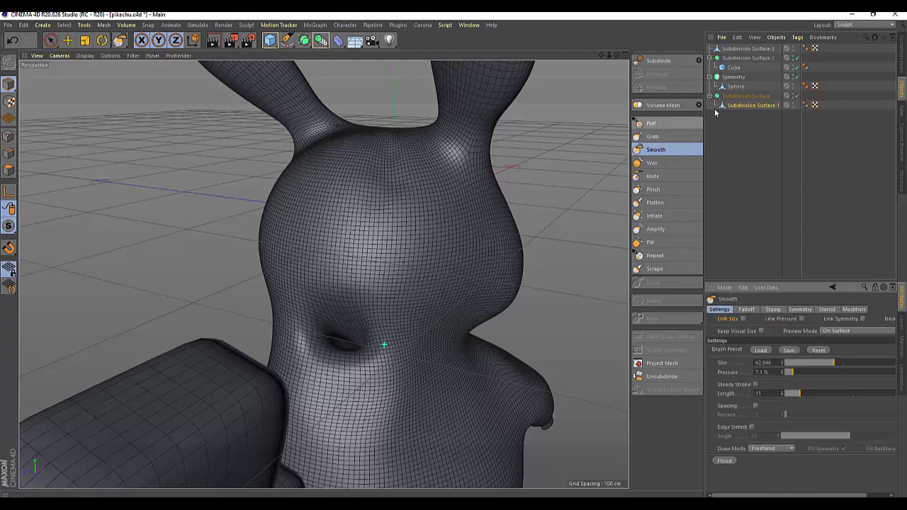
left_click(752, 105)
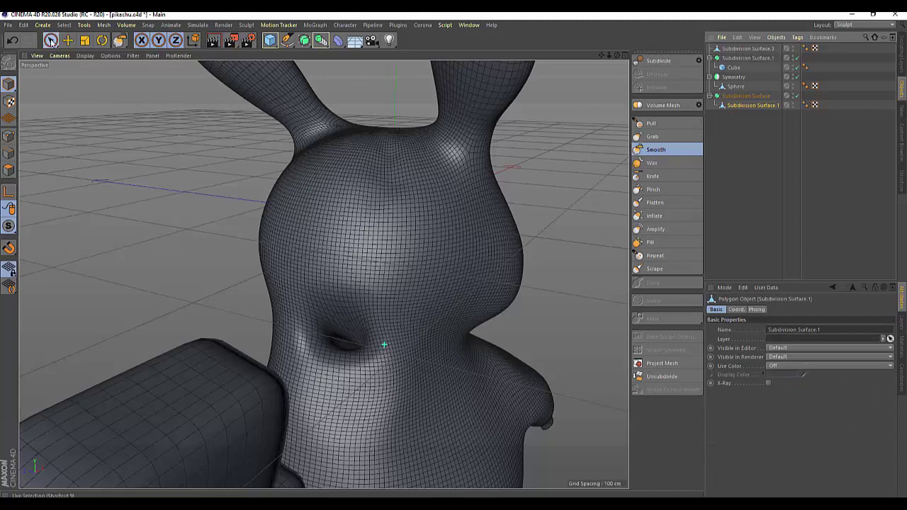
In Polygon mode, Live Select a patch of polygons around the eye socket and delete them
left_click_drag(51, 41, 92, 49)
left_click(310, 337, "shift")
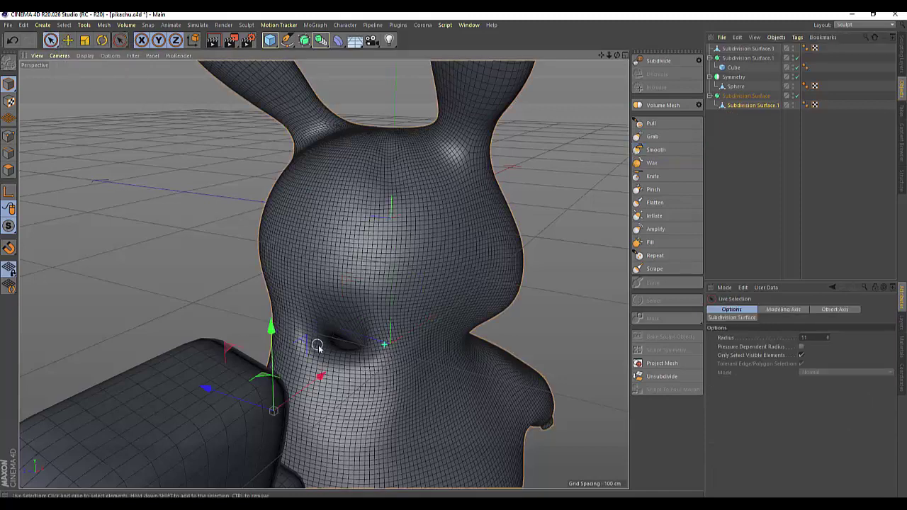
left_click(8, 170)
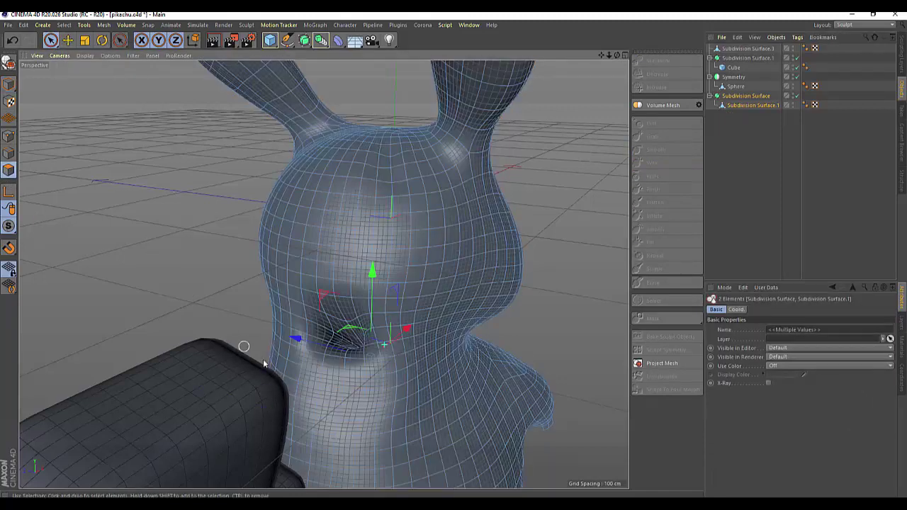
left_click(323, 321)
mouse_move(323, 321)
left_mouse_down()
mouse_move(357, 316)
mouse_move(360, 348)
mouse_move(328, 348)
left_mouse_up()
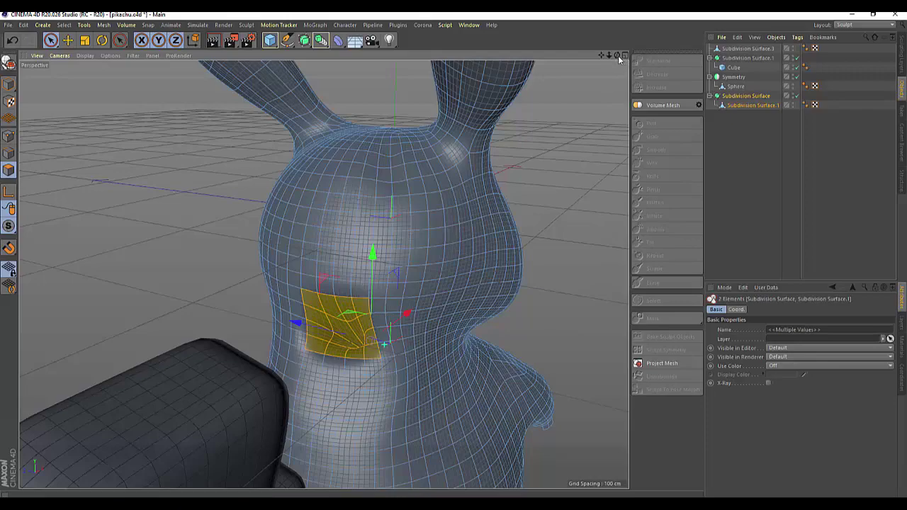
mouse_move(618, 55)
left_mouse_down()
mouse_move(589, 78)
mouse_move(620, 105)
left_mouse_up()
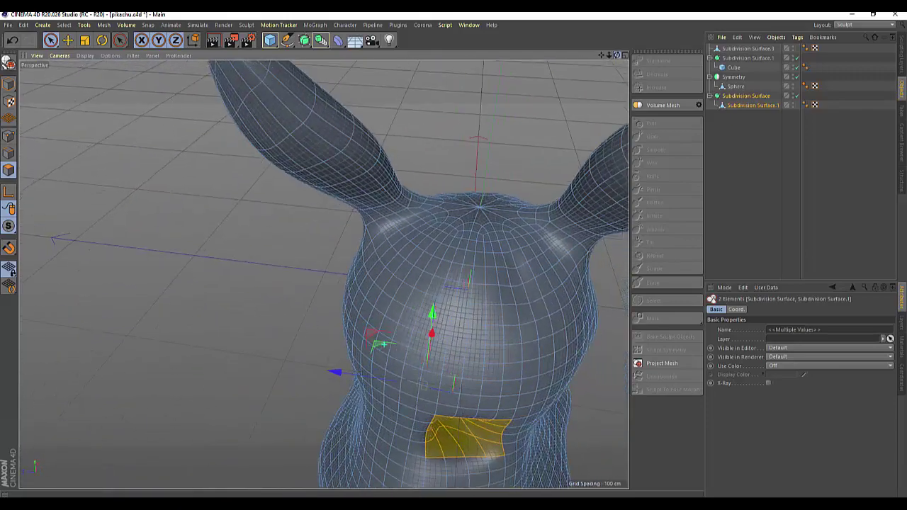
key("Delete")
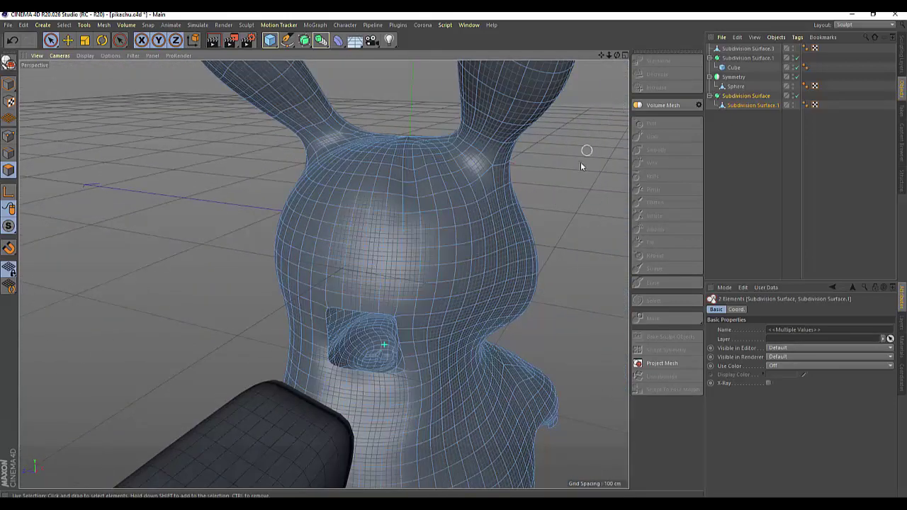
Cap the square hole in the body mesh using Close Polygon Hole, then orbit to inspect it
right_click(571, 182)
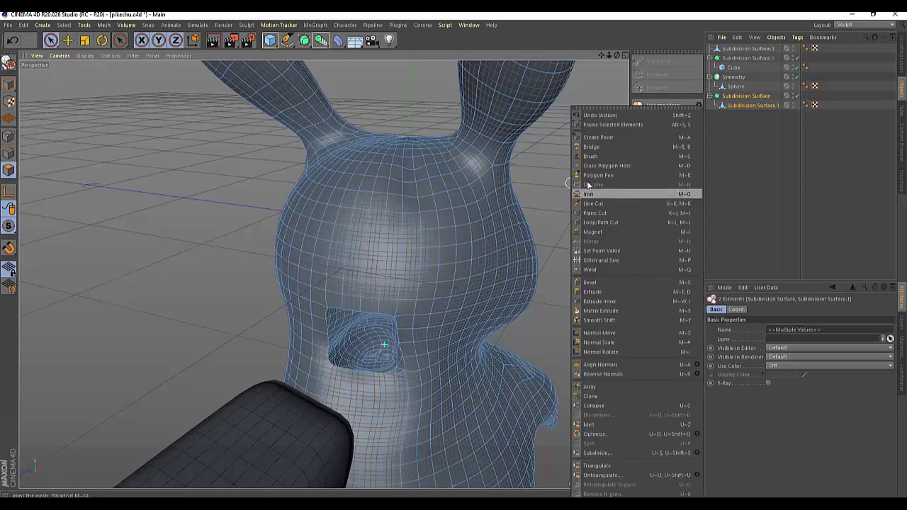
left_click(591, 166)
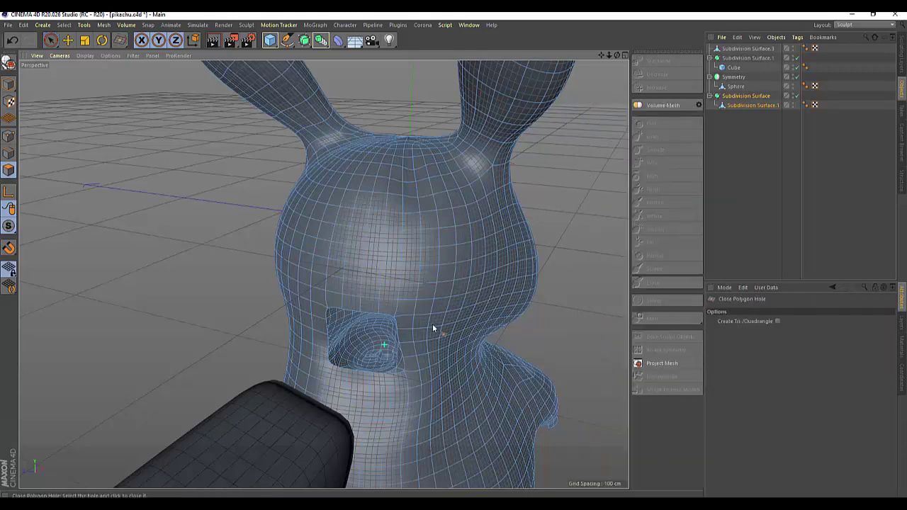
left_click(394, 377)
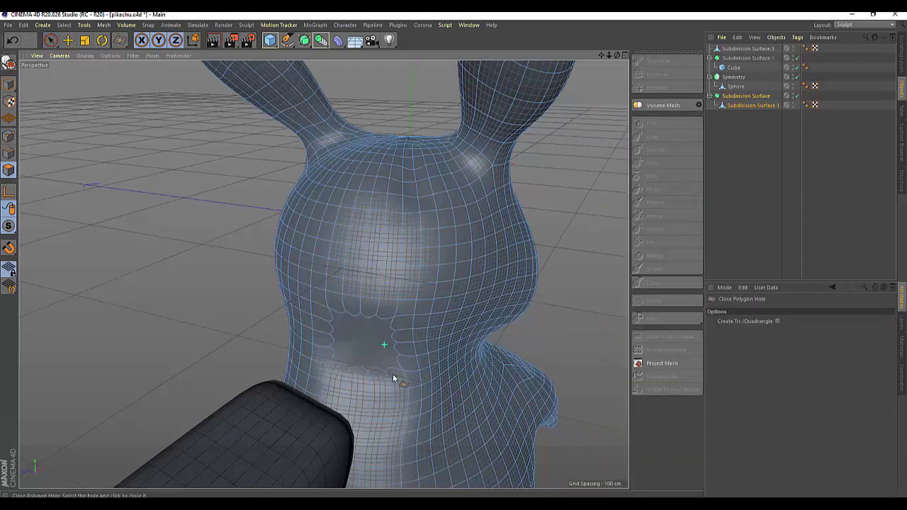
left_click_drag(617, 55, 496, 64)
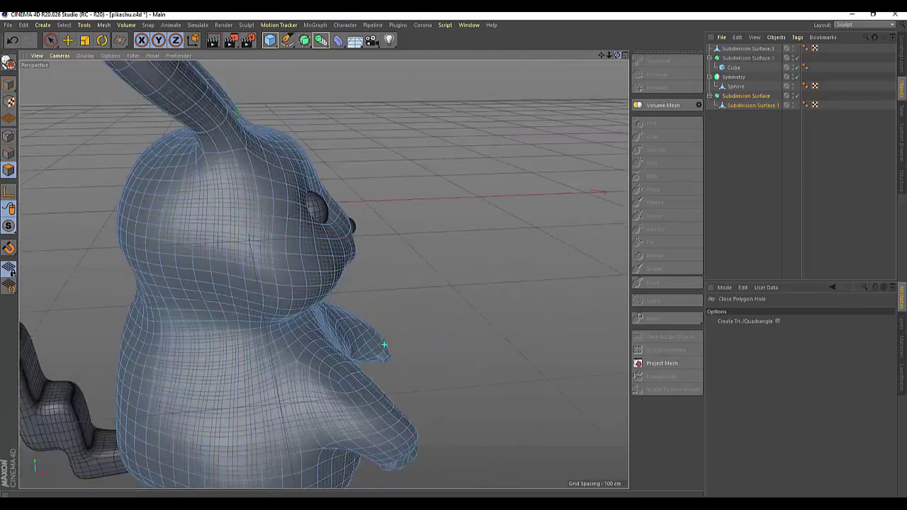
left_click_drag(384, 345, 545, 169, "alt")
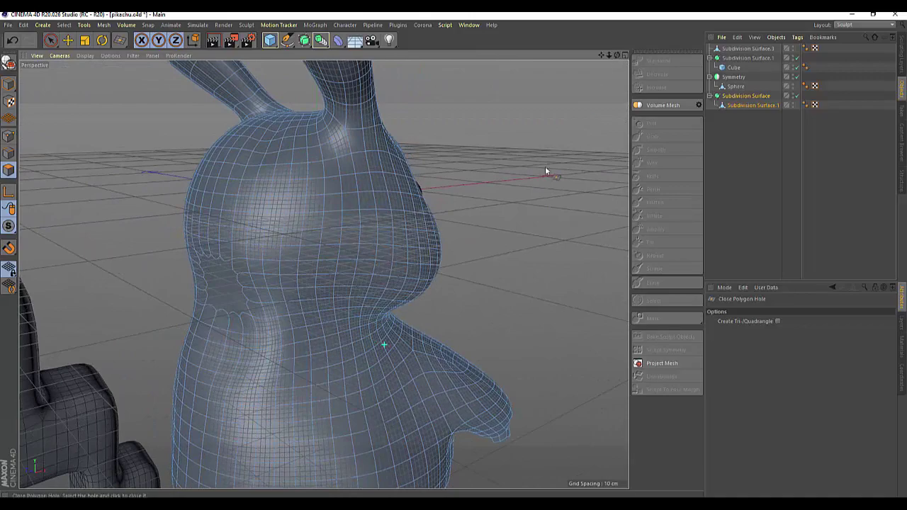
left_click_drag(615, 56, 615, 56)
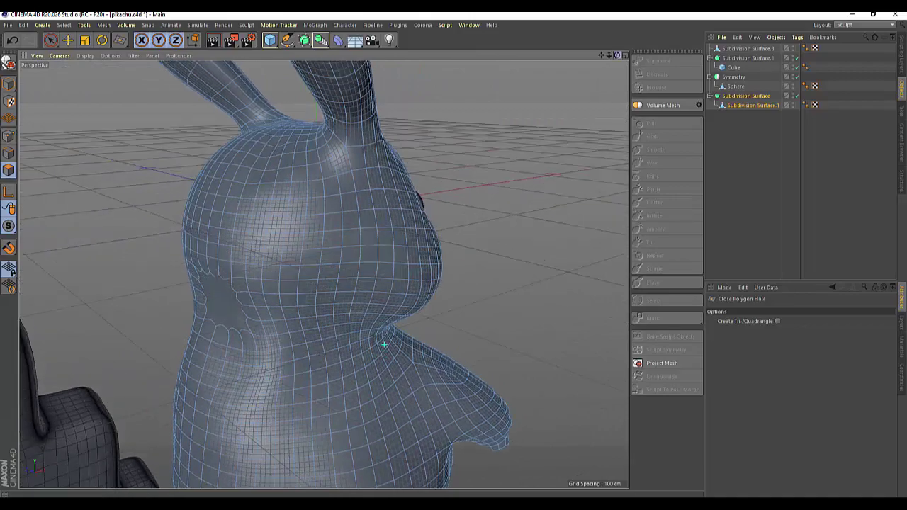
Recentre a frontal view and select the Symmetry object holding the eyes
left_click_drag(552, 161, 553, 162, "alt")
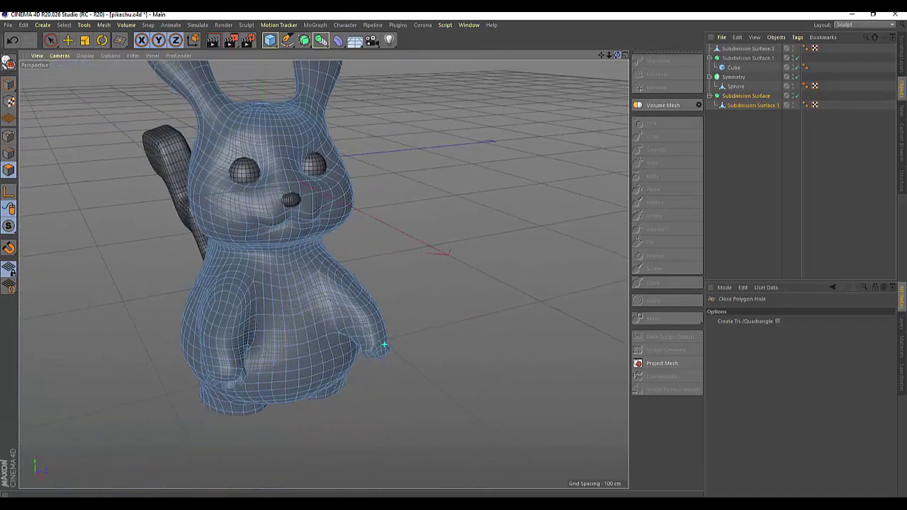
mouse_move(521, 204)
left_mouse_down("alt")
mouse_move(516, 221)
mouse_move(592, 89)
left_mouse_up("alt")
left_click_drag(601, 54, 597, 68)
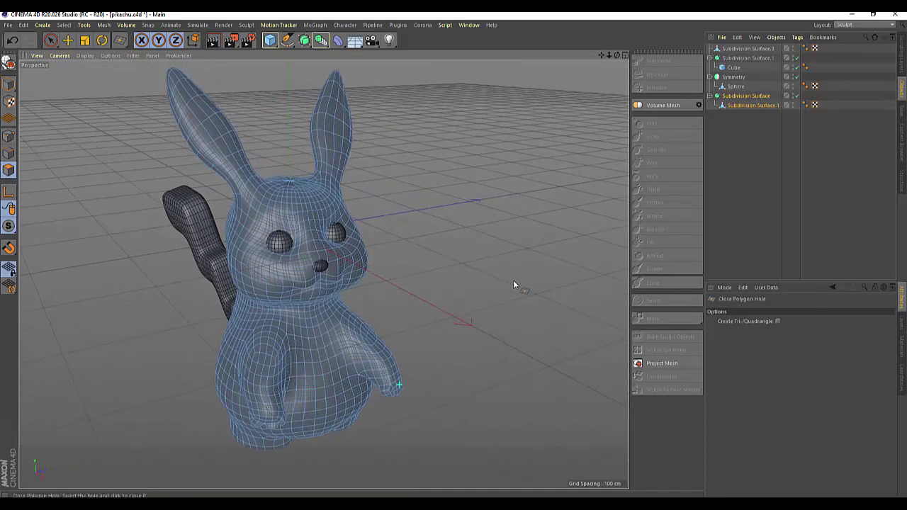
left_click(732, 68)
left_click(733, 77)
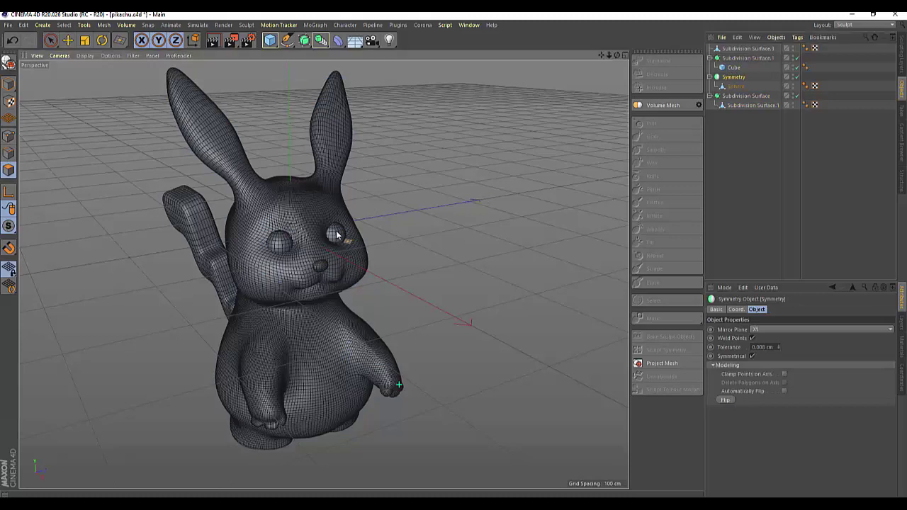
Nudge the eye spheres slightly up along Y and rotate them about 44 degrees
left_click(68, 40)
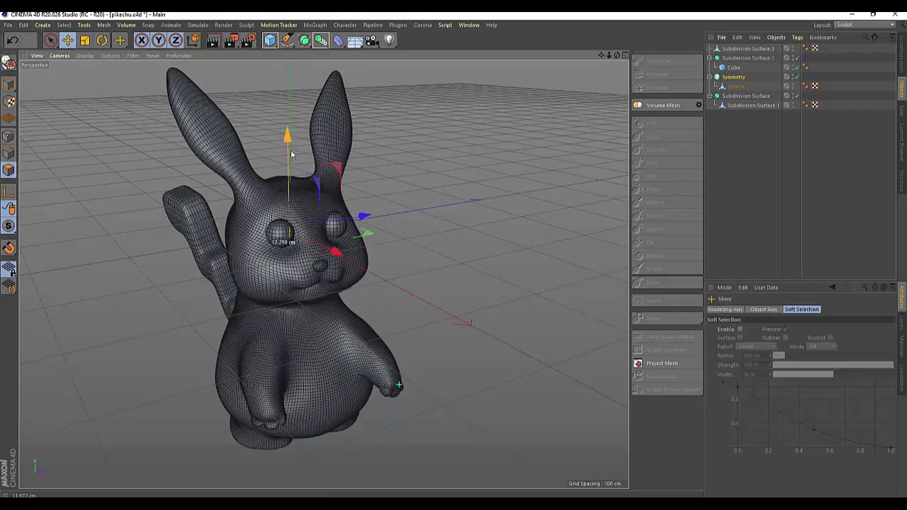
left_click_drag(292, 151, 295, 153)
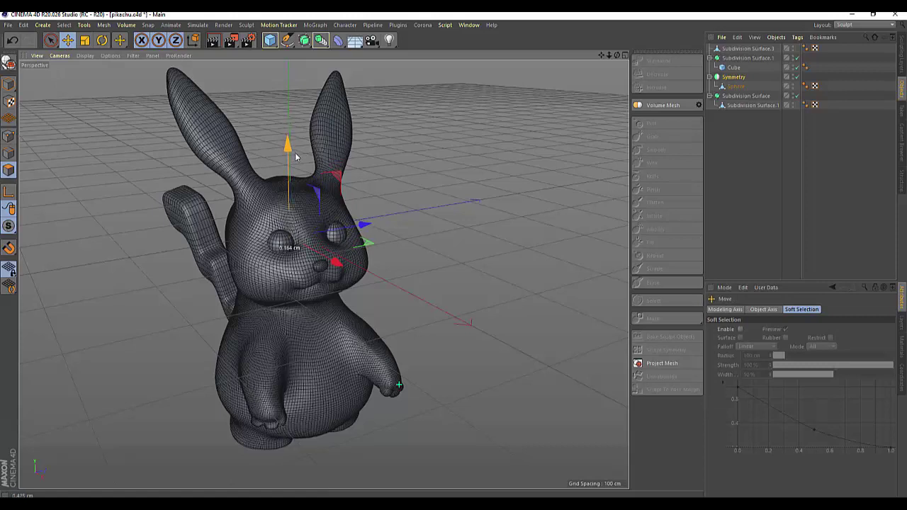
key("r")
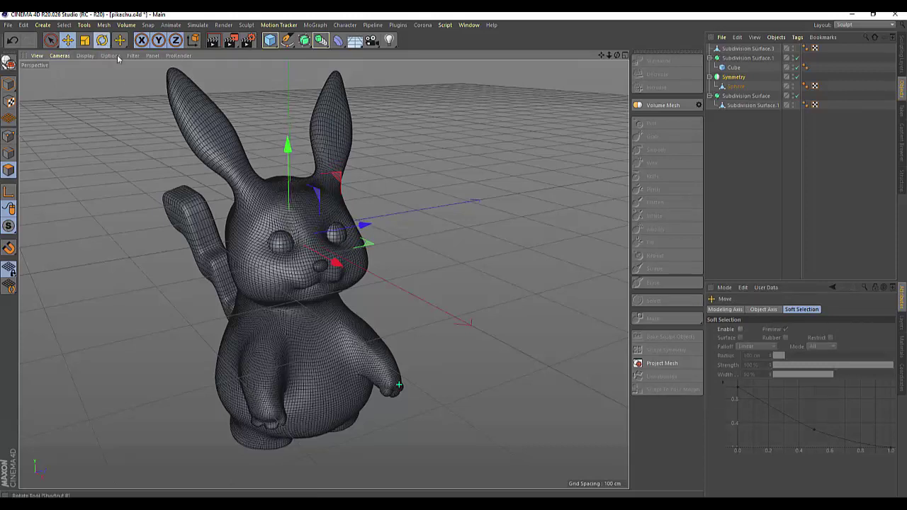
left_click_drag(310, 206, 326, 291)
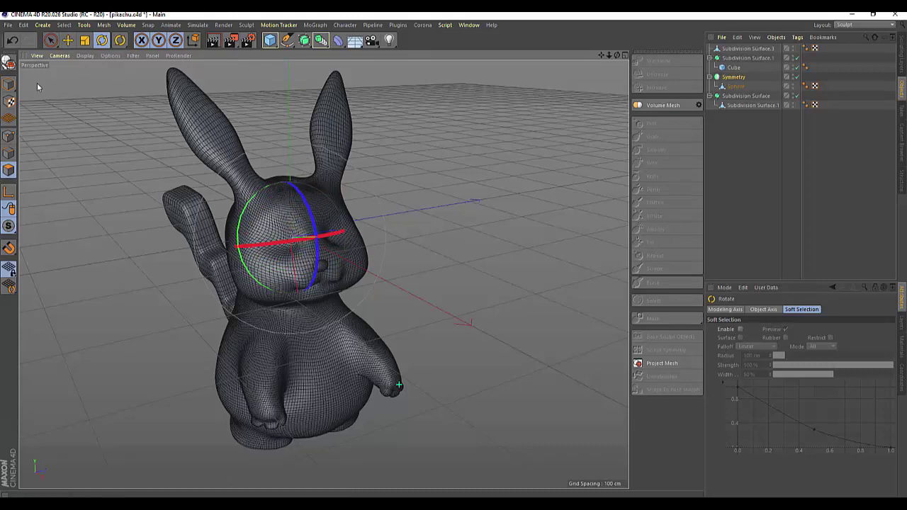
left_click(739, 81)
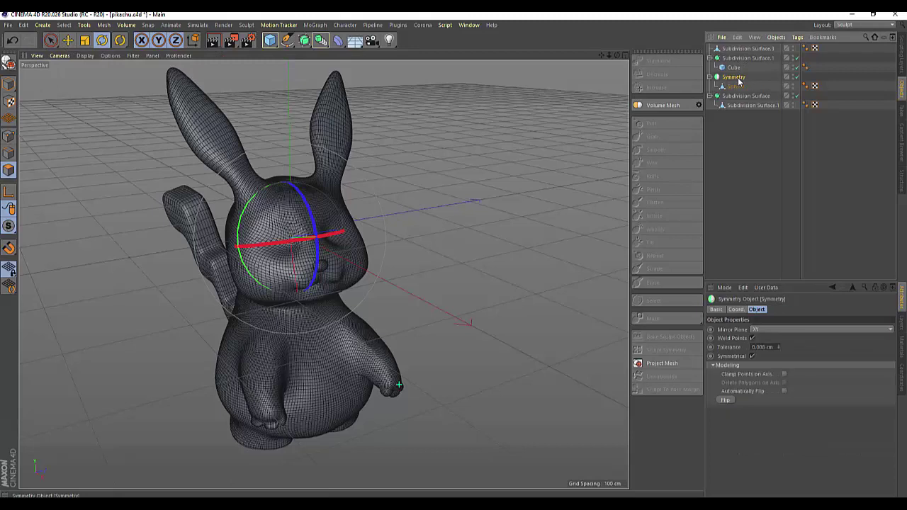
Replace the Symmetry eyes with a new Sphere, scale it down and rotate it about 63 degrees
key("Delete")
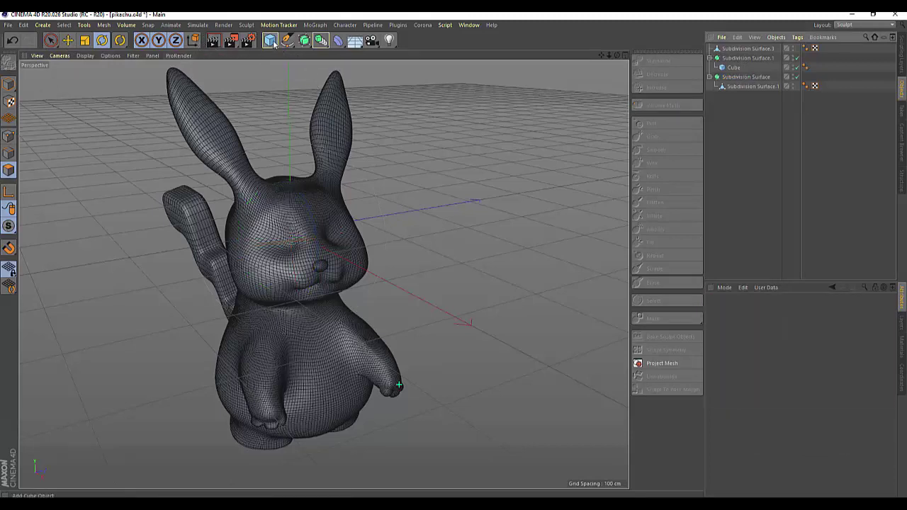
left_click_drag(274, 44, 438, 71)
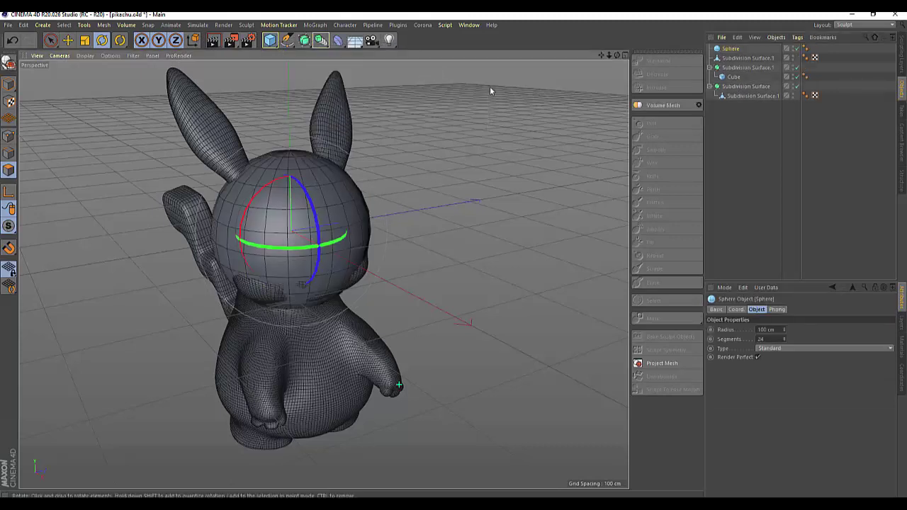
left_click(85, 41)
left_click_drag(469, 144, 428, 194)
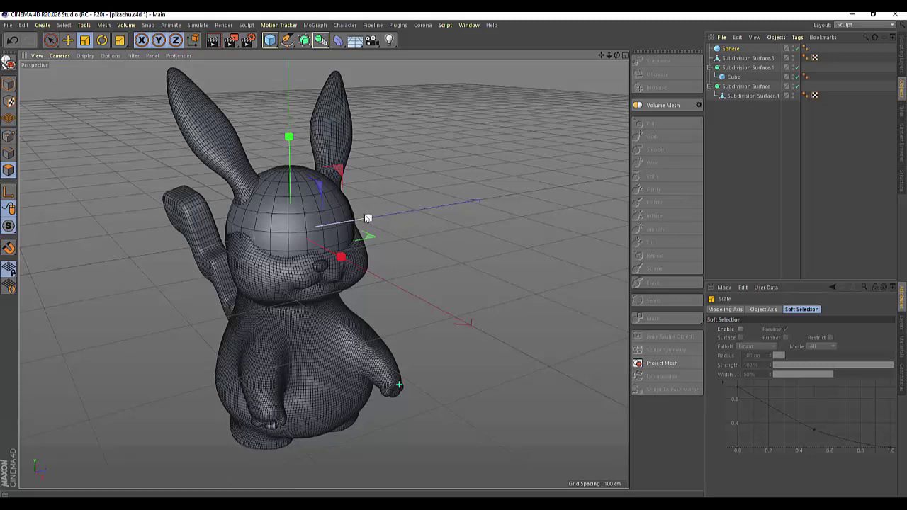
mouse_move(367, 218)
left_mouse_down()
mouse_move(411, 210)
mouse_move(374, 211)
left_mouse_up()
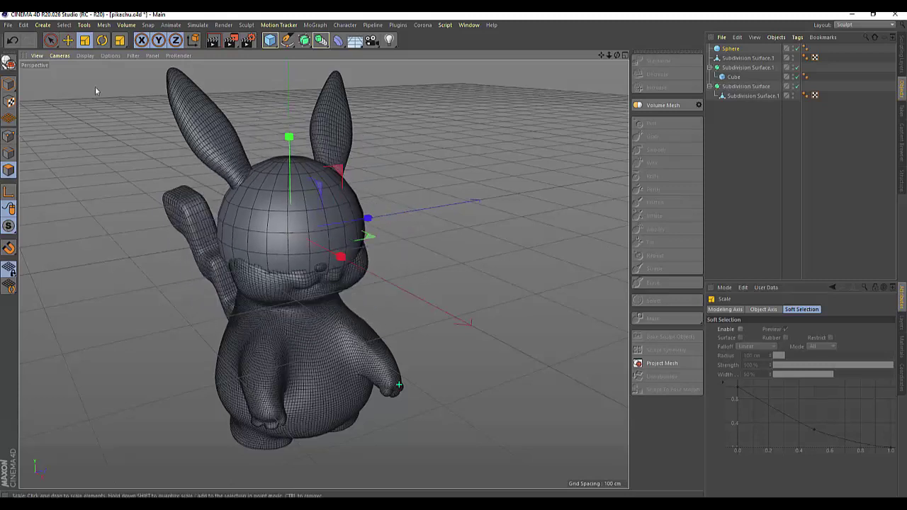
left_click(102, 40)
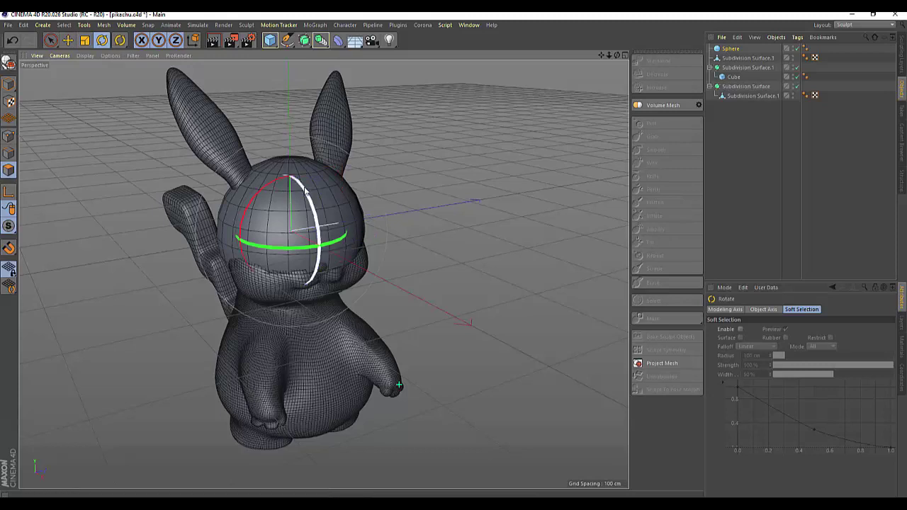
left_click_drag(306, 193, 320, 247)
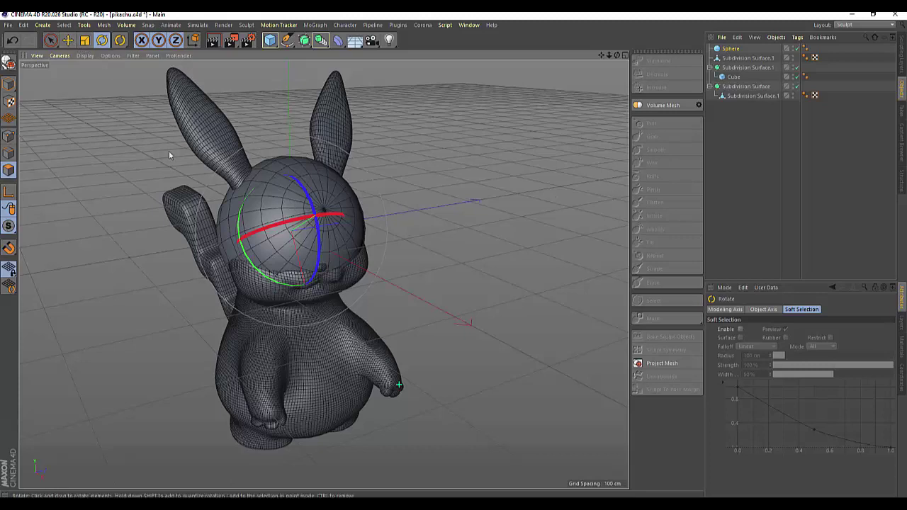
Live Select a round patch of polygons on the sphere's front
left_click(50, 40)
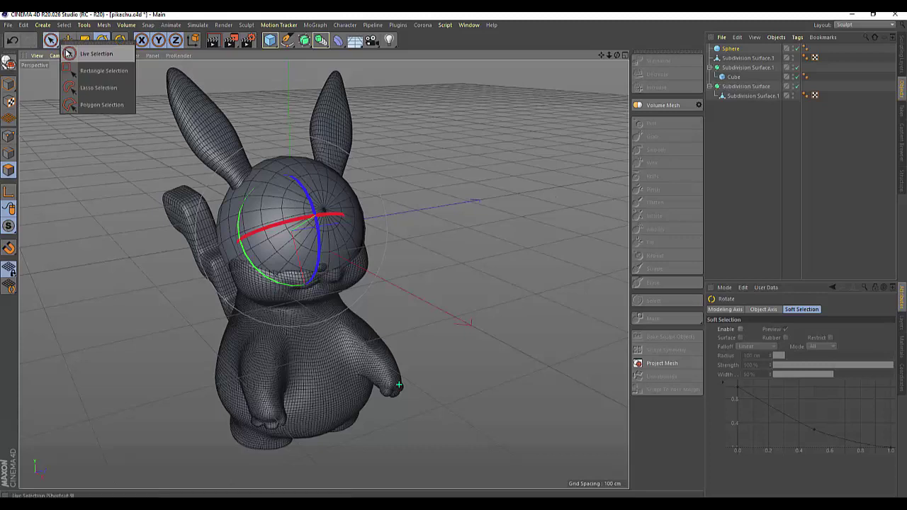
left_click(65, 53)
left_click(279, 230)
mouse_move(278, 229)
left_mouse_down()
mouse_move(349, 217)
mouse_move(347, 242)
mouse_move(311, 191)
left_mouse_up()
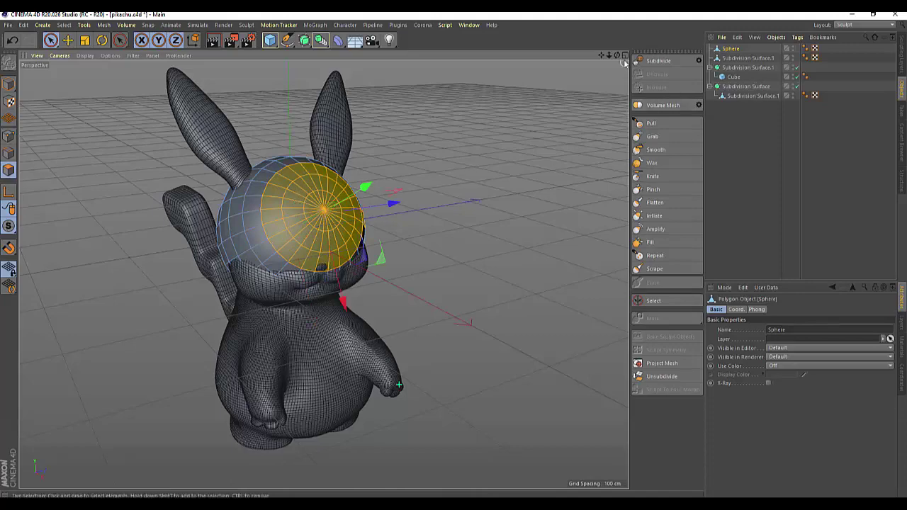
Push the selected front polygons outward about 5.3 cm, then clear the polygon selection
left_click_drag(561, 164, 431, 234, "alt")
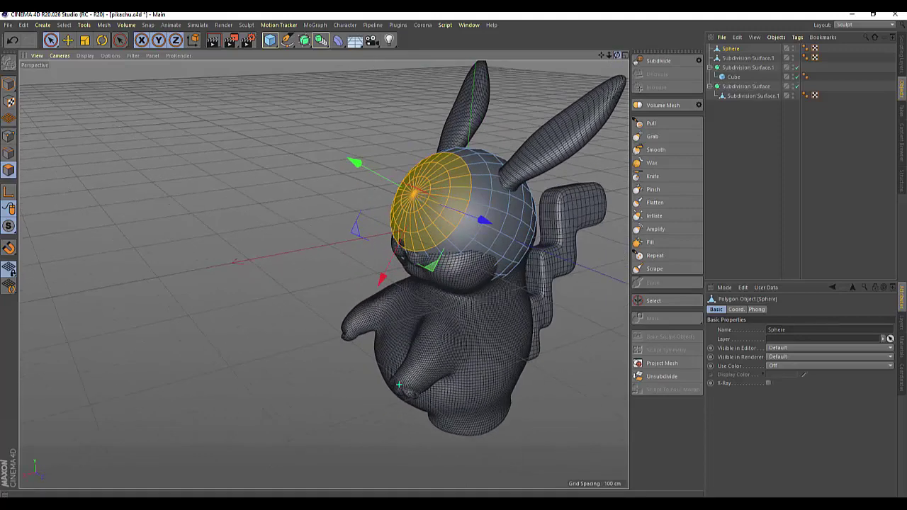
left_click_drag(616, 55, 454, 149)
left_click_drag(358, 164, 353, 162)
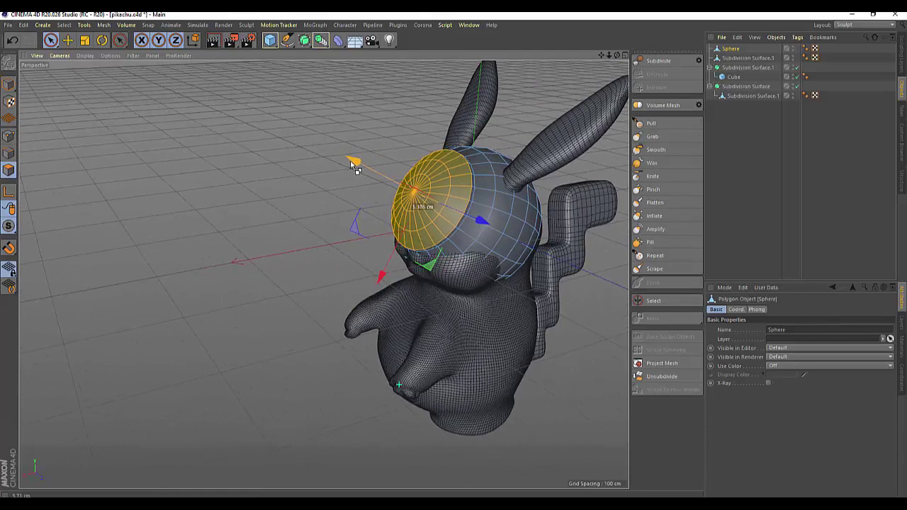
mouse_move(614, 56)
left_mouse_down()
mouse_move(416, 221)
mouse_move(407, 198)
left_mouse_up()
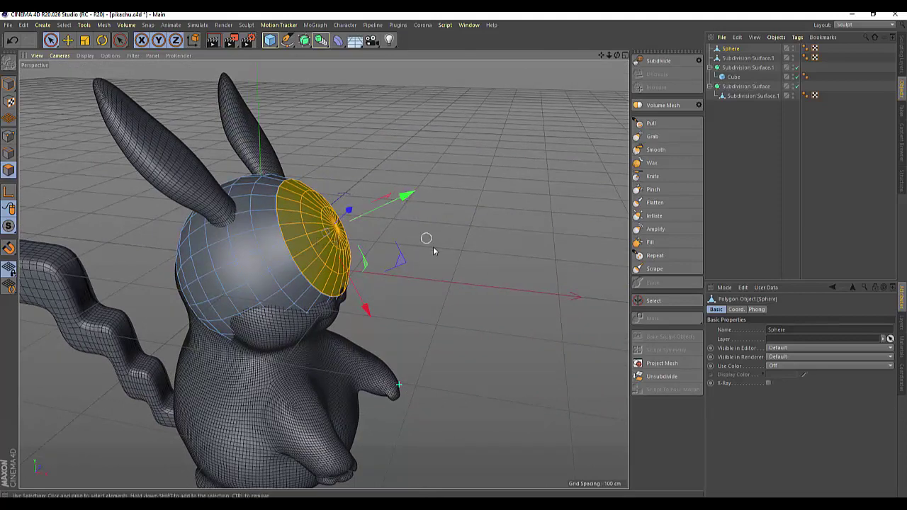
scroll(453, 276, "down", 3)
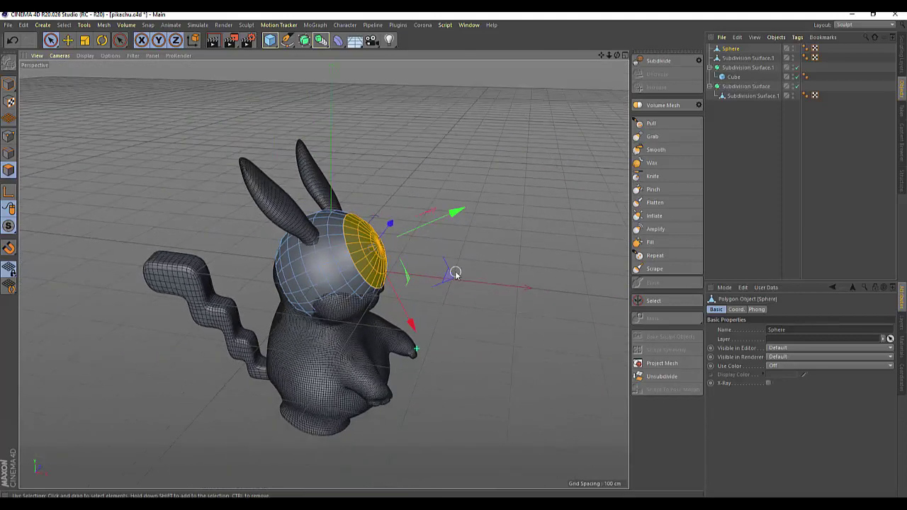
left_click(459, 275)
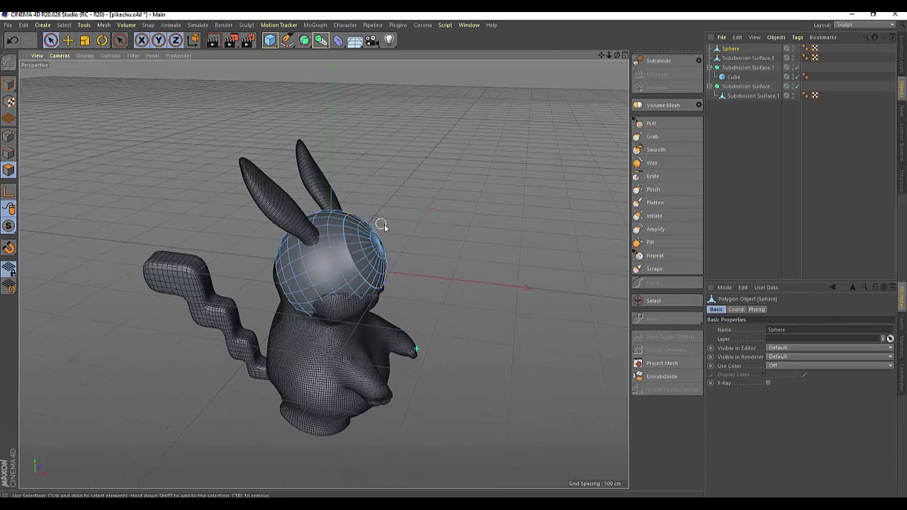
left_click_drag(404, 229, 478, 205, "alt")
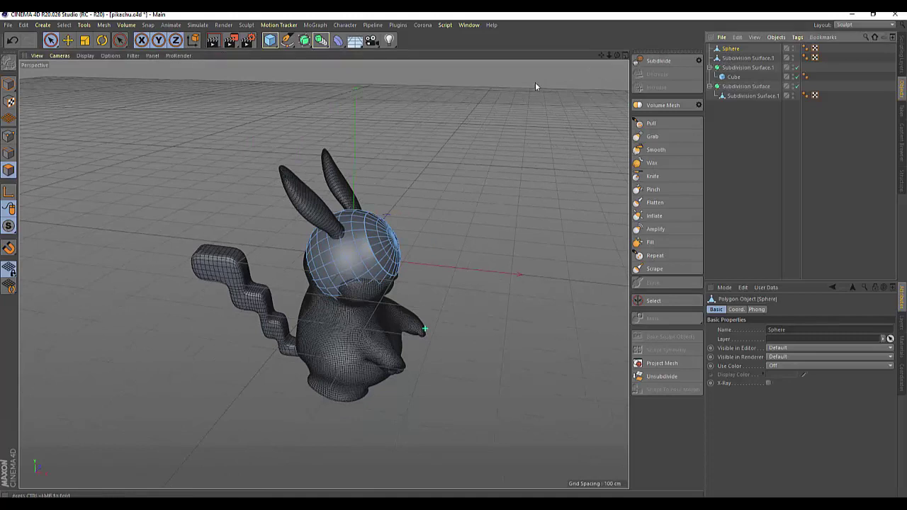
left_click(84, 41)
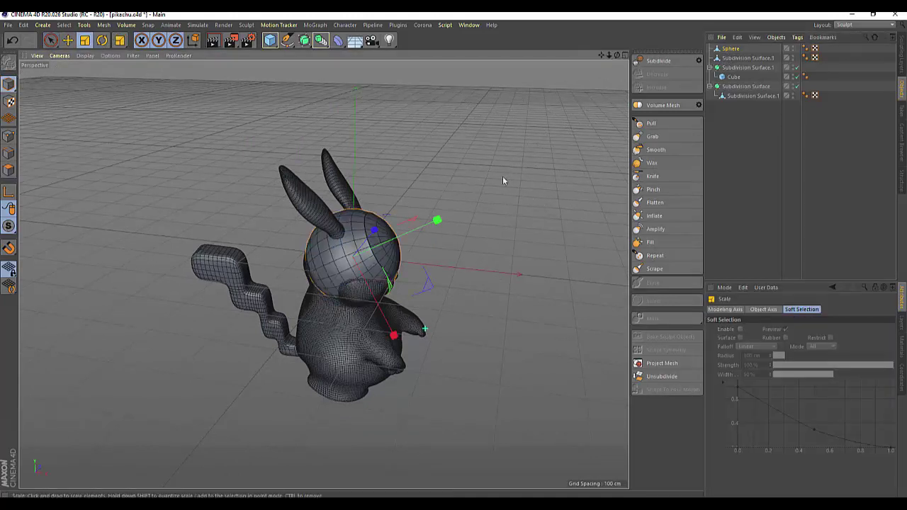
Shrink the sphere to about 74% and move it onto the right eye position of the face
left_click_drag(502, 177, 426, 241)
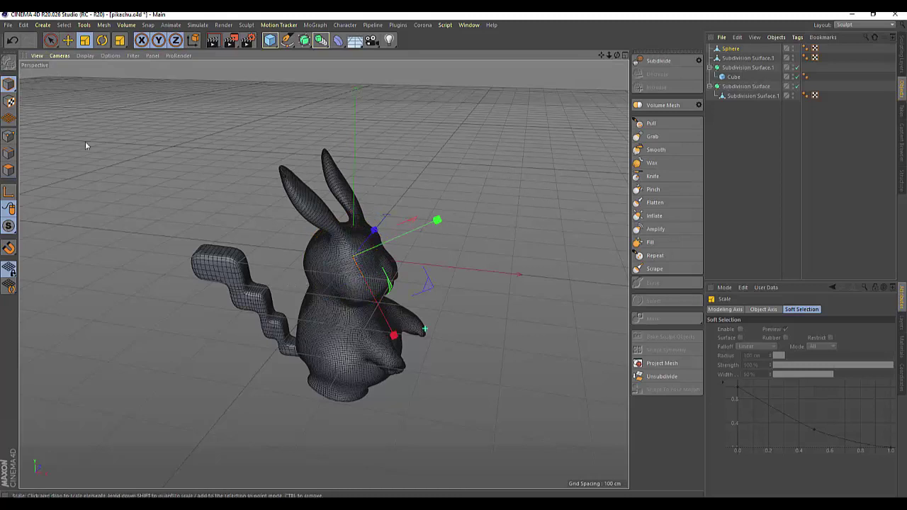
left_click(67, 40)
mouse_move(463, 296)
left_mouse_down()
mouse_move(454, 224)
mouse_move(464, 225)
left_mouse_up()
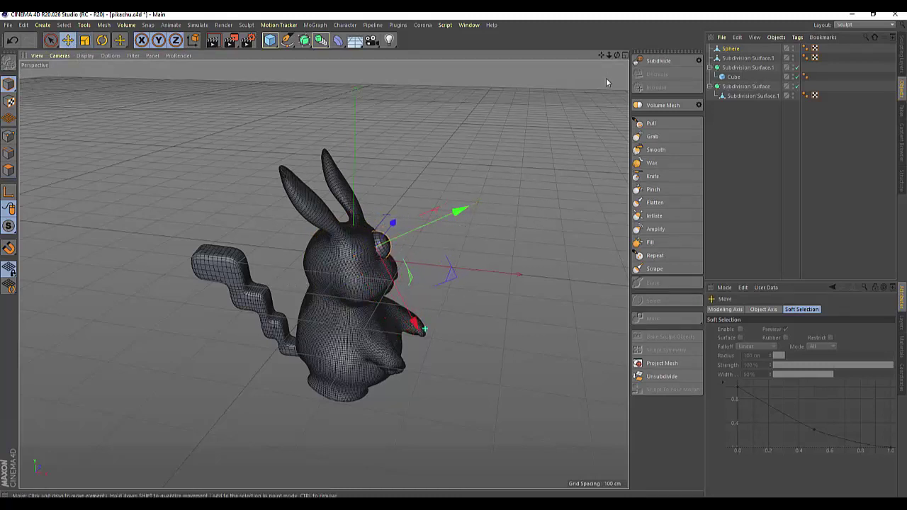
left_click_drag(619, 56, 576, 107)
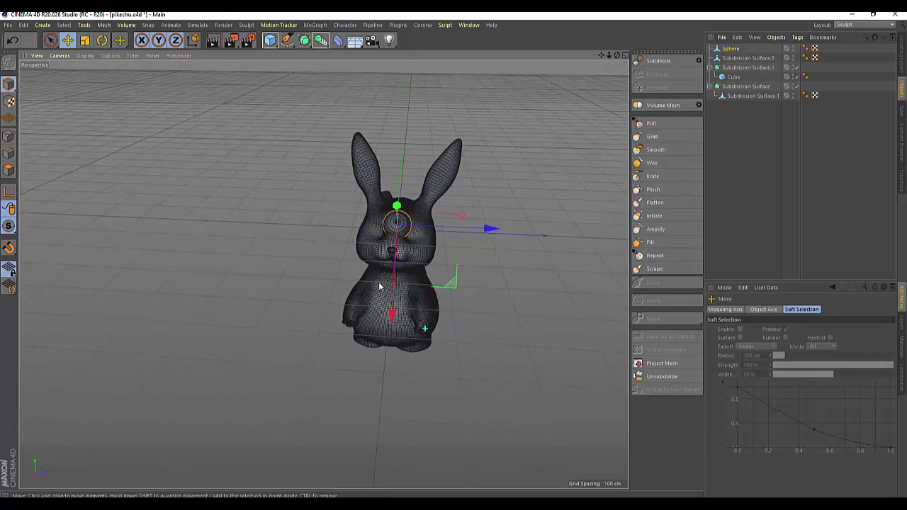
scroll(380, 285, "up", 2)
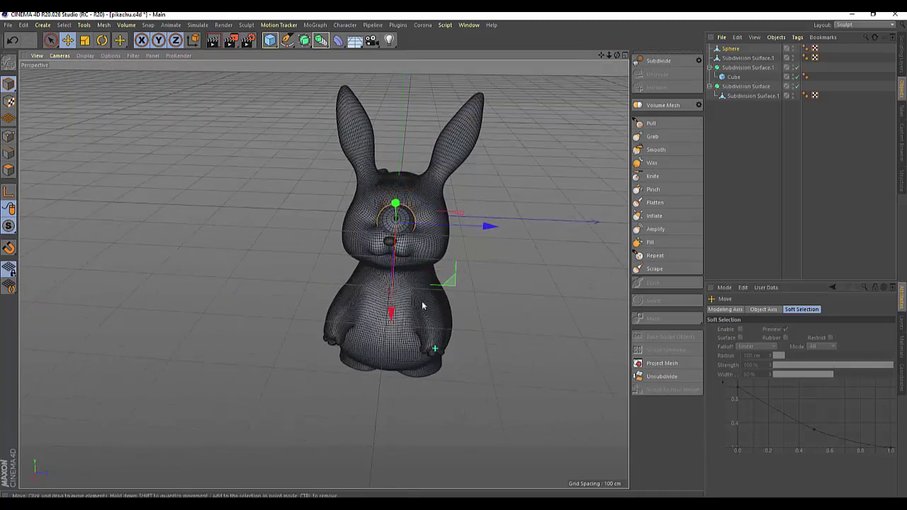
left_click_drag(489, 228, 511, 228)
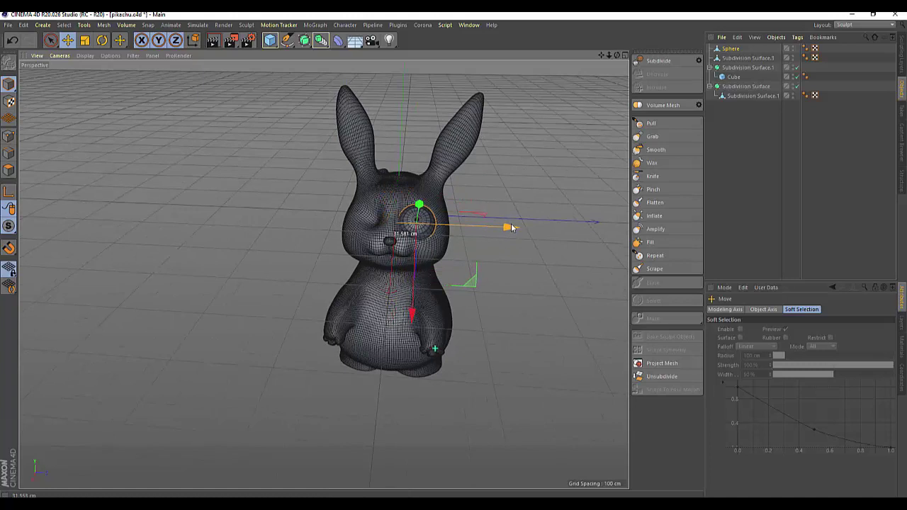
Scale the eye sphere down again to about 75% and select the Sphere object
left_click(84, 41)
left_click_drag(509, 226, 484, 225)
scroll(434, 233, "up", 3)
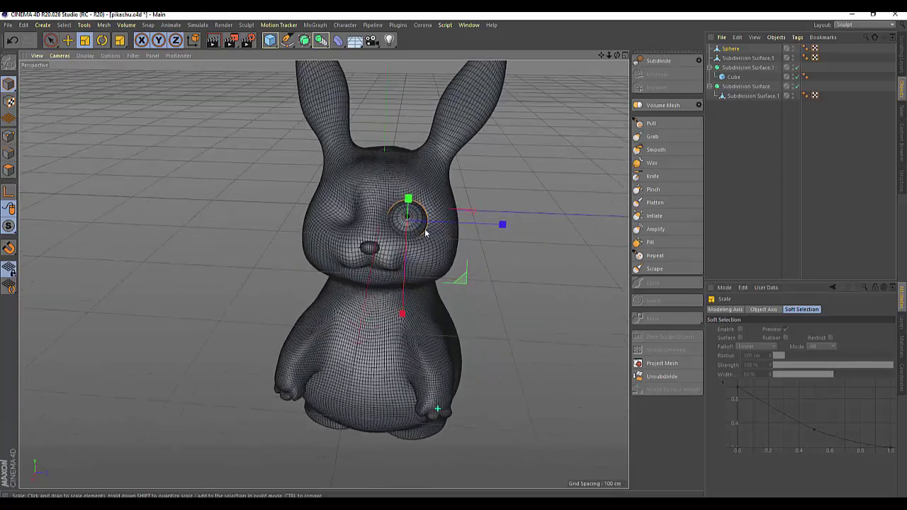
scroll(425, 231, "up", 3)
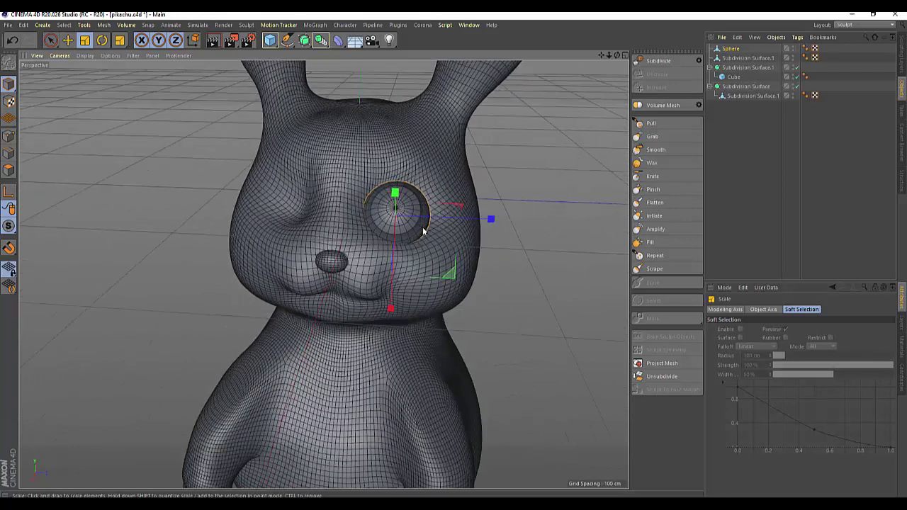
left_click(67, 41)
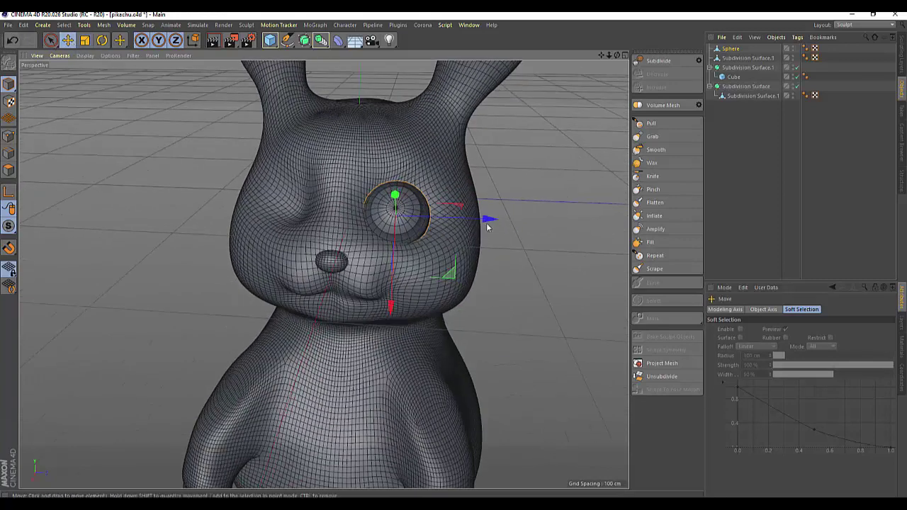
left_click(730, 49)
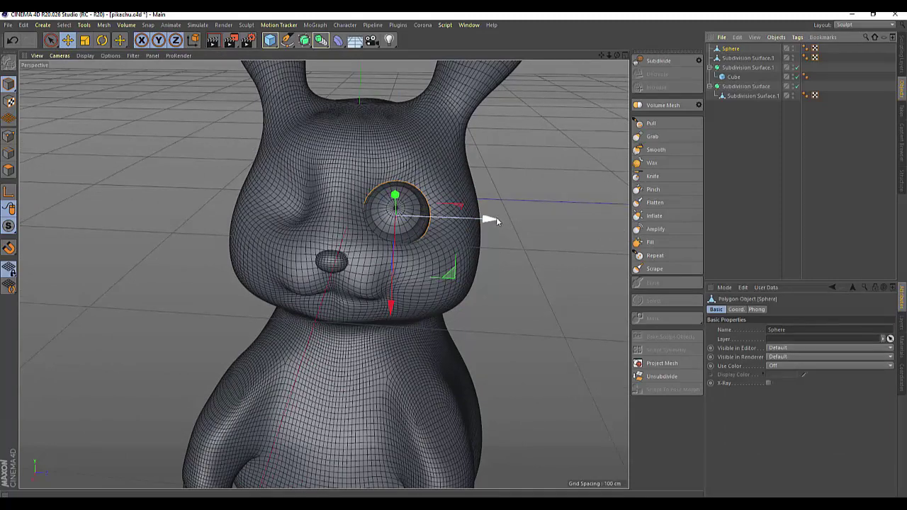
Add a Symmetry object, nest the Sphere under it, and set its Mirror Plane to XY
left_click(304, 40)
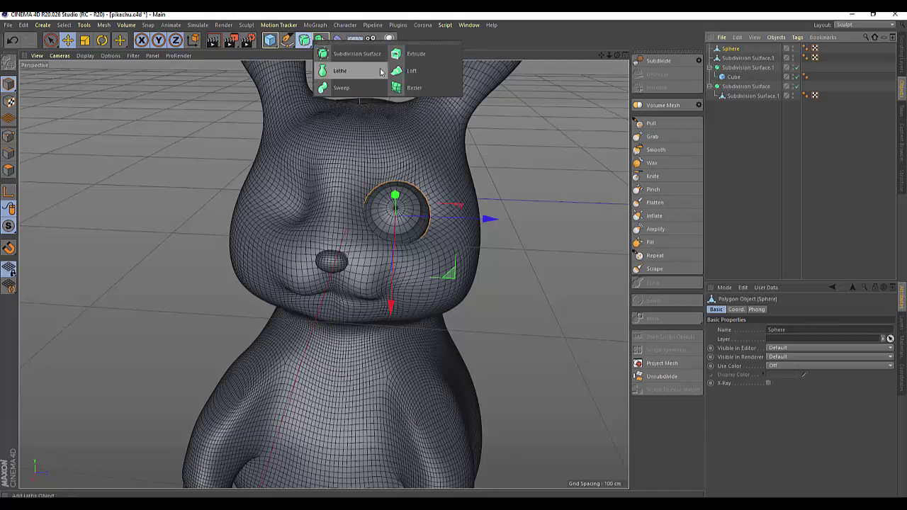
left_click(321, 39)
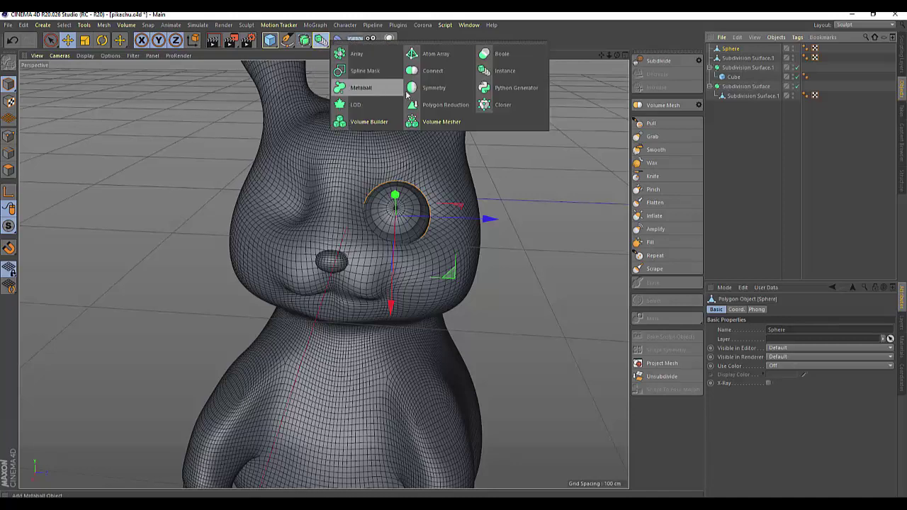
left_click(429, 92)
left_click_drag(734, 58, 736, 48)
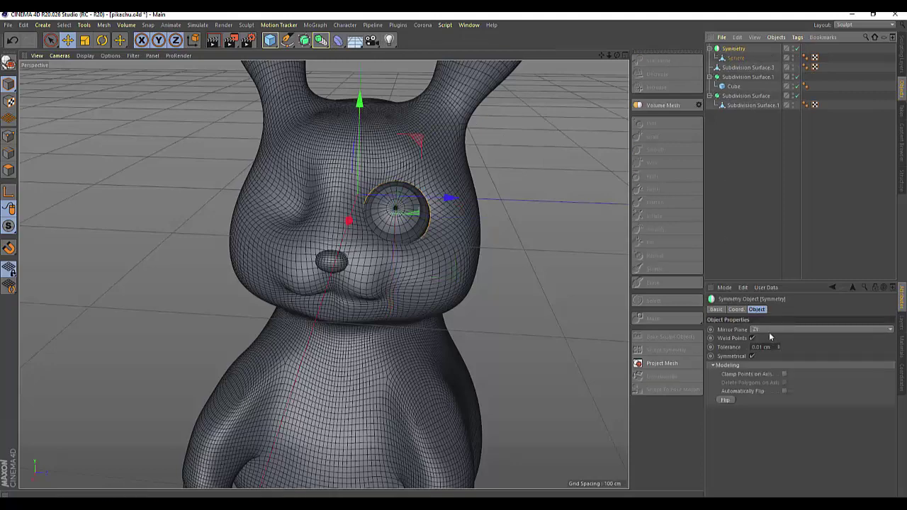
left_click(769, 332)
left_click(768, 338)
scroll(512, 386, "down", 5)
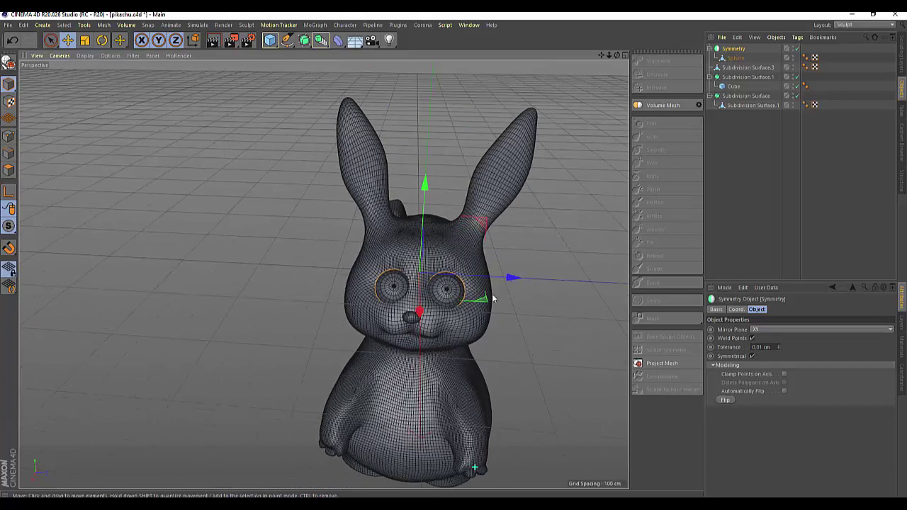
Nudge the mirrored eye sphere along X and Y, raising the eyes slightly on the face
left_click(735, 58)
left_click_drag(537, 296, 547, 297)
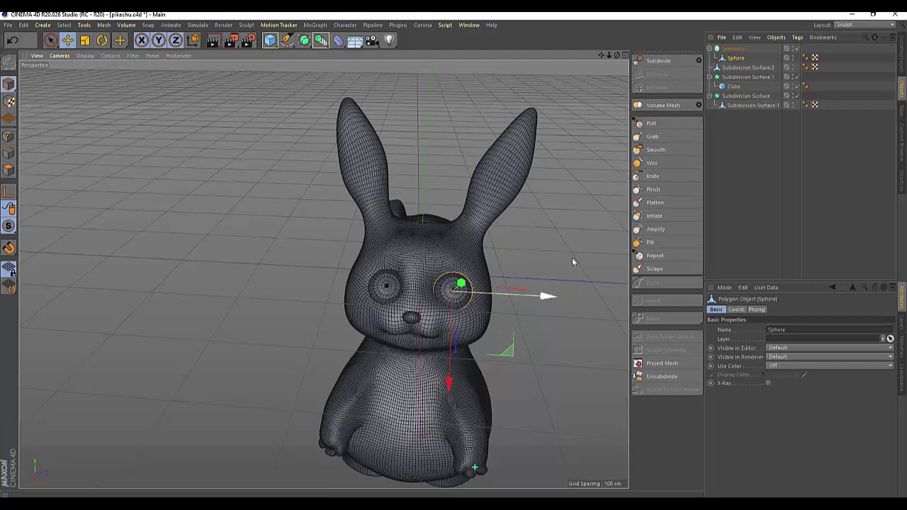
key("ctrl+z")
key("ctrl+z")
left_click_drag(511, 278, 507, 281)
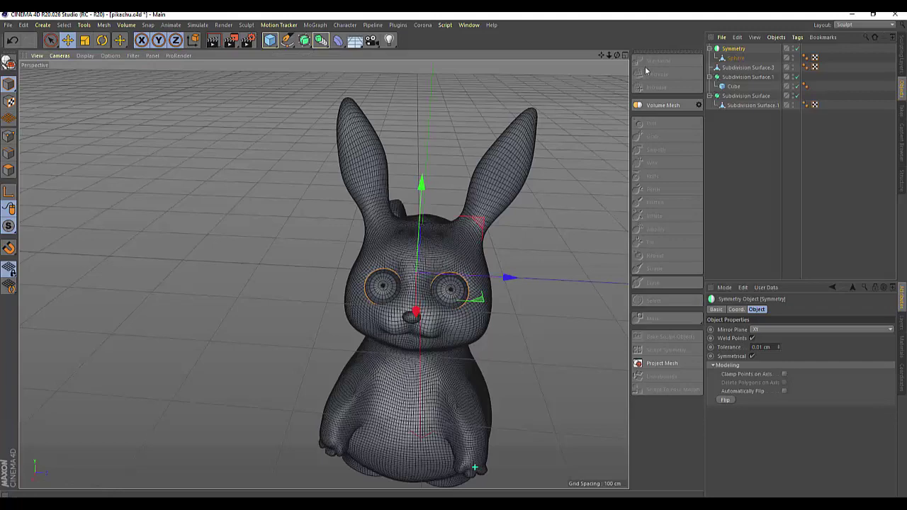
left_click_drag(618, 55, 479, 314)
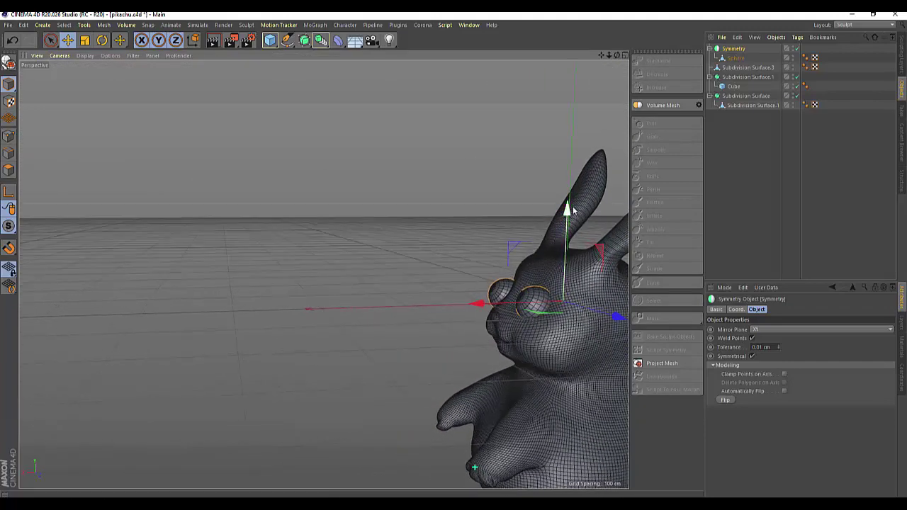
left_click_drag(574, 212, 579, 221)
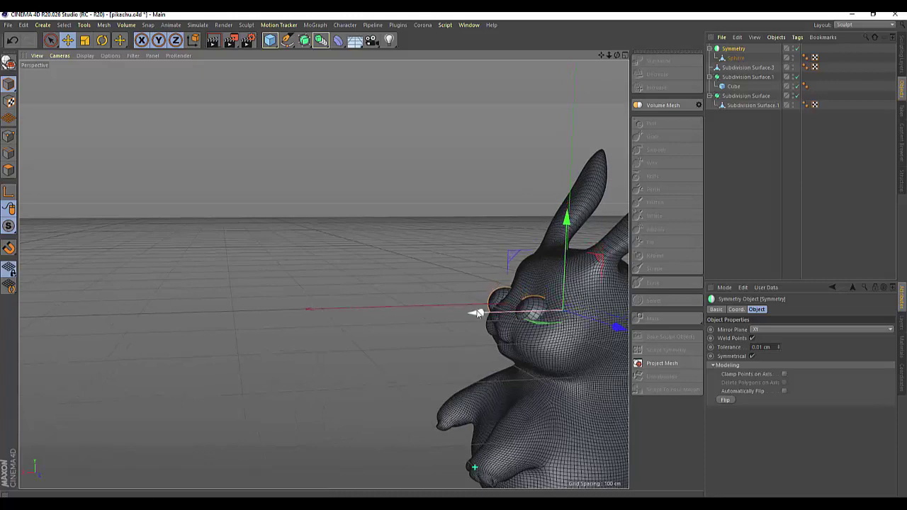
left_click_drag(476, 314, 483, 310)
left_click_drag(571, 212, 572, 217)
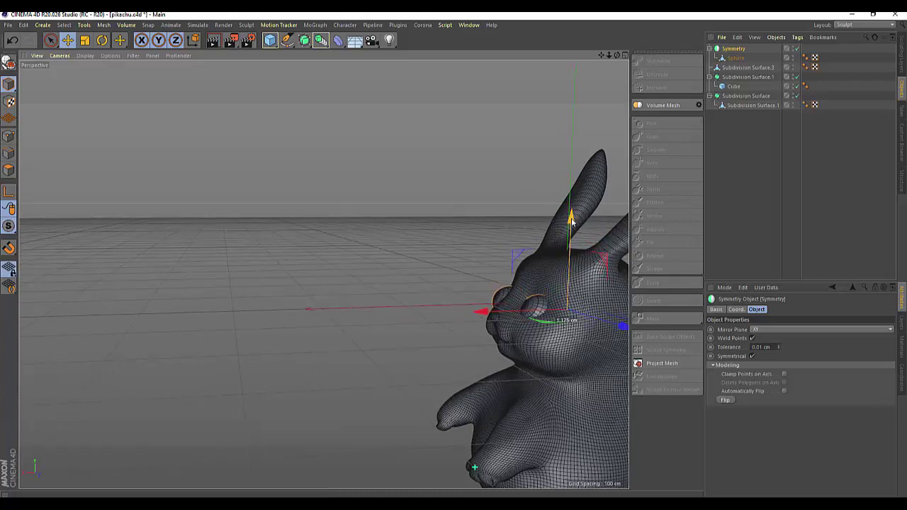
Check the whole character, then switch to the wireframe Left view with the Bezier Pen tool
scroll(533, 204, "down", 3)
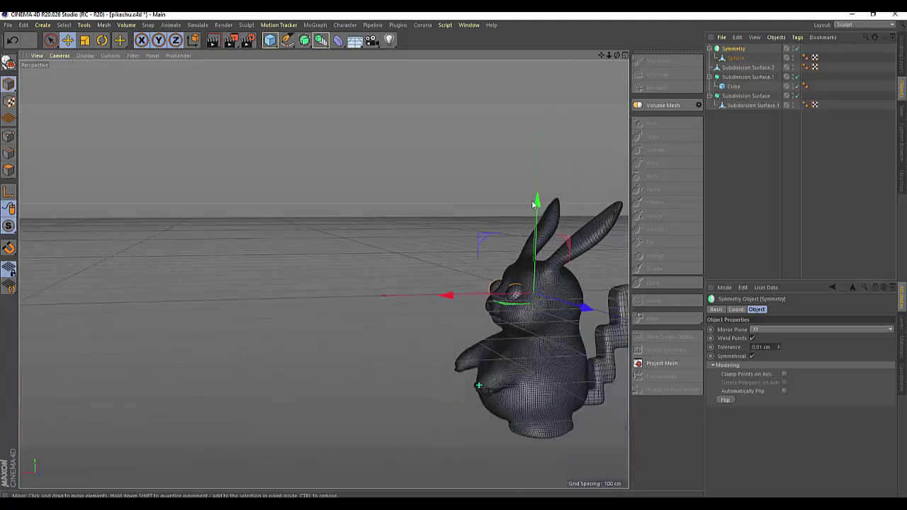
left_click_drag(612, 57, 595, 85)
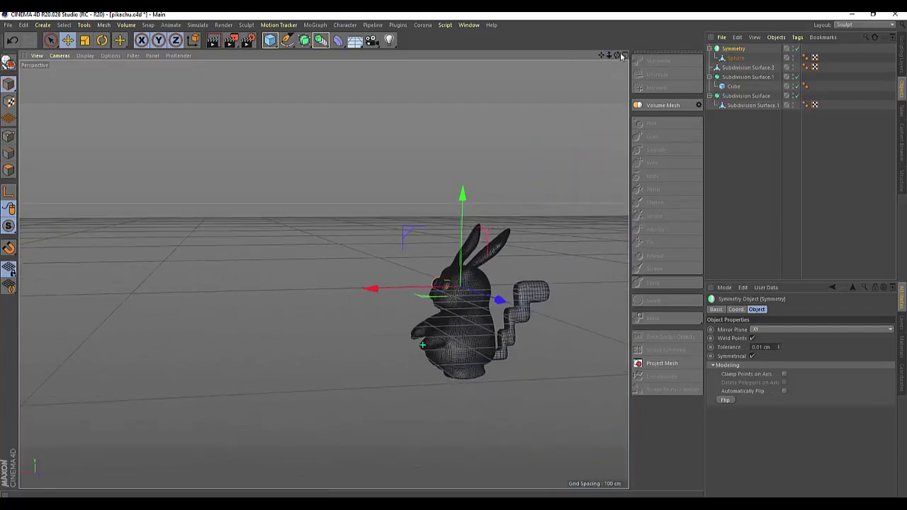
left_click_drag(364, 322, 364, 323, "alt")
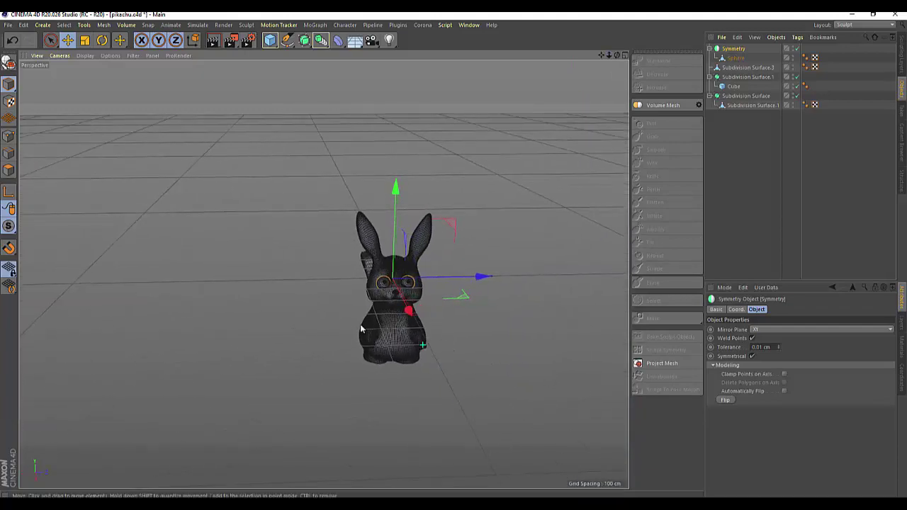
scroll(364, 322, "up", 3)
scroll(411, 310, "up", 2)
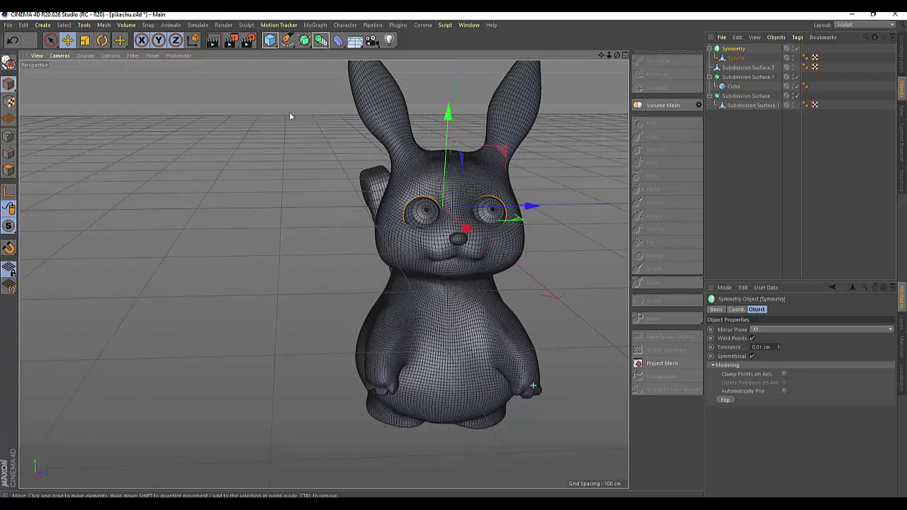
scroll(468, 368, "up", 1)
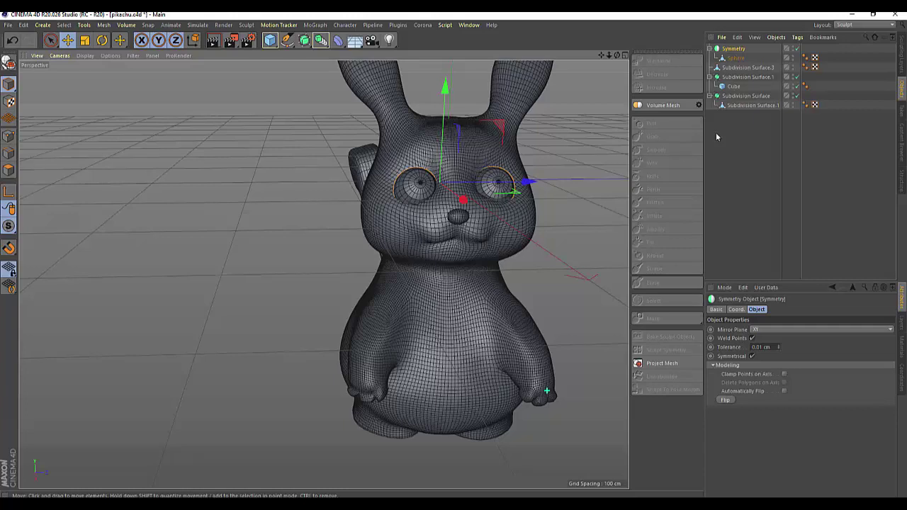
left_click(480, 497)
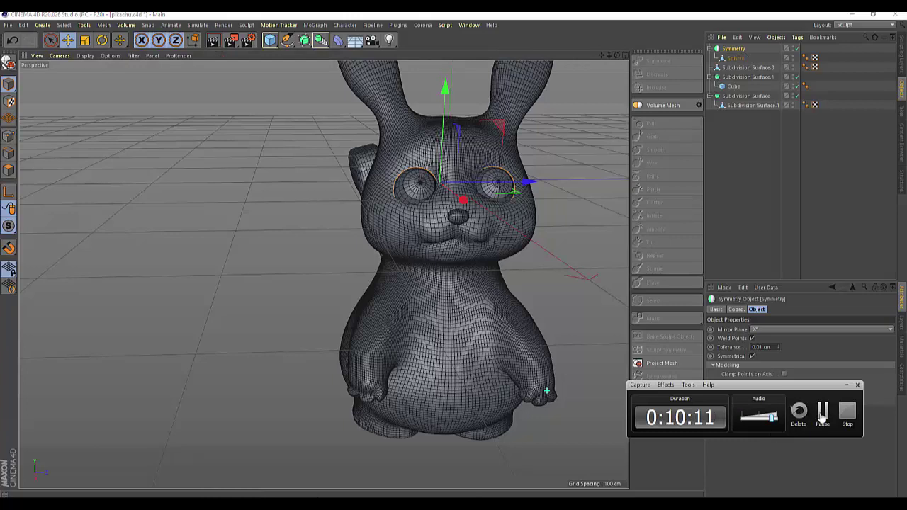
left_click(823, 415)
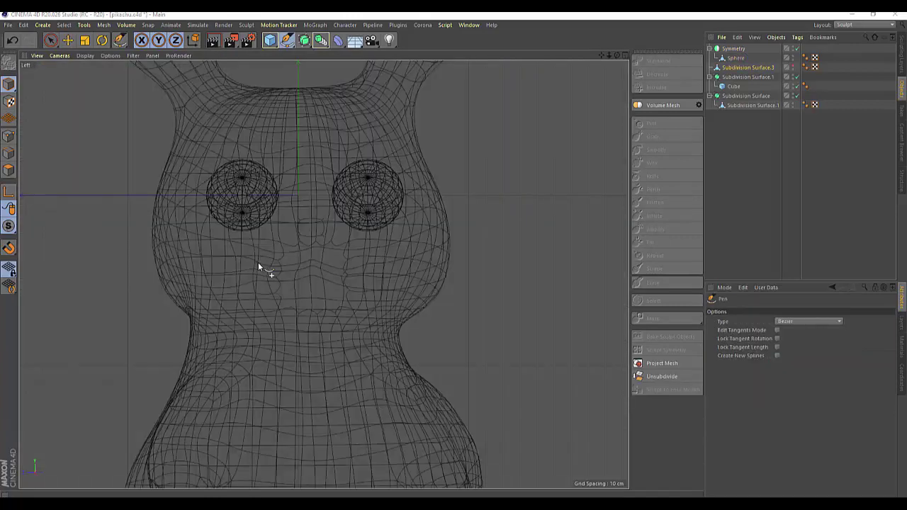
Place four Bezier points below the nose, forming a curved mouth line that hooks back
left_click(258, 263)
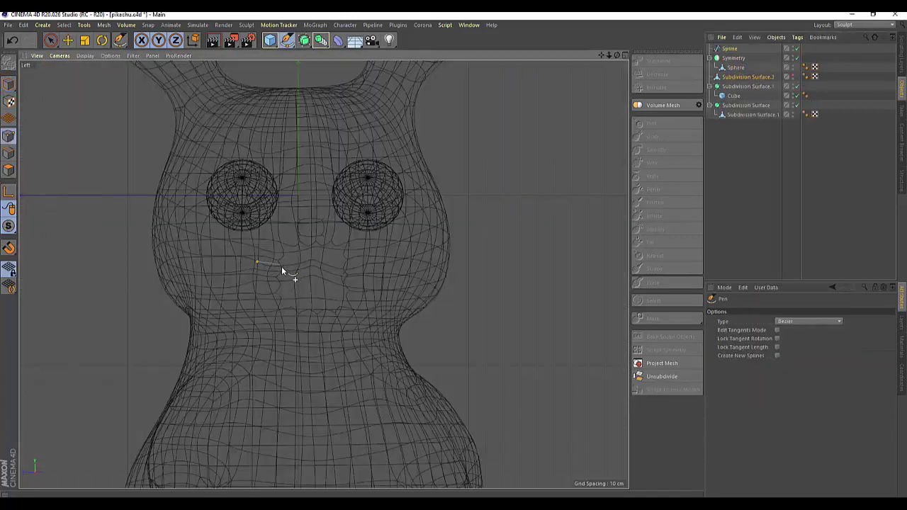
left_click(311, 260)
left_click(365, 267)
left_click(339, 273)
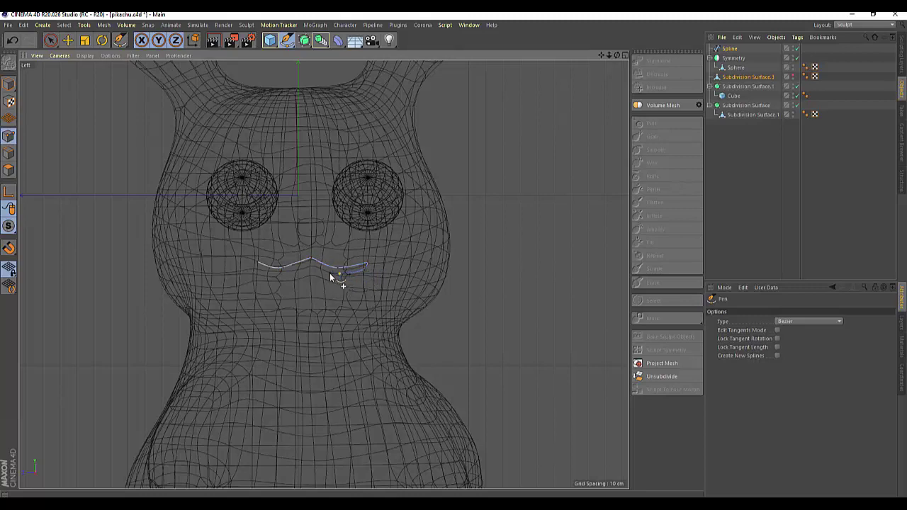
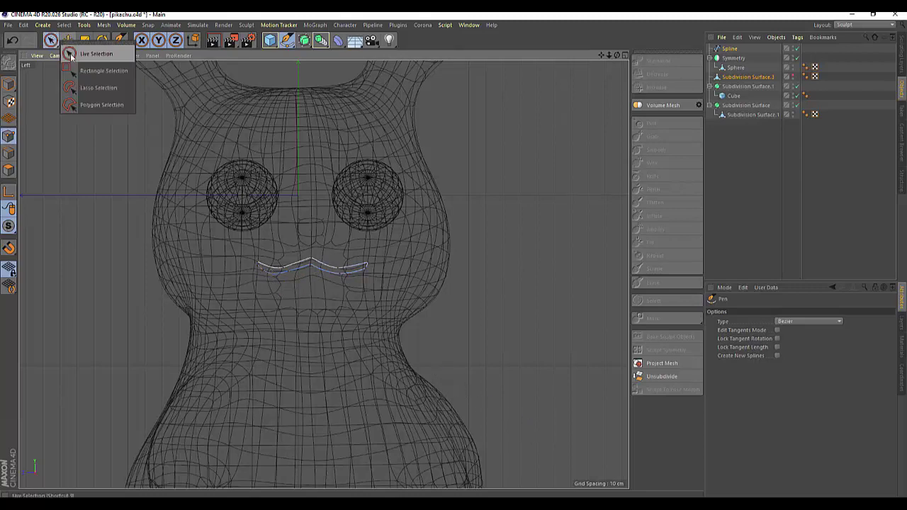
Select the mouth spline's left end point and nudge it slightly down-right
left_click_drag(51, 40, 92, 53)
left_click(365, 268)
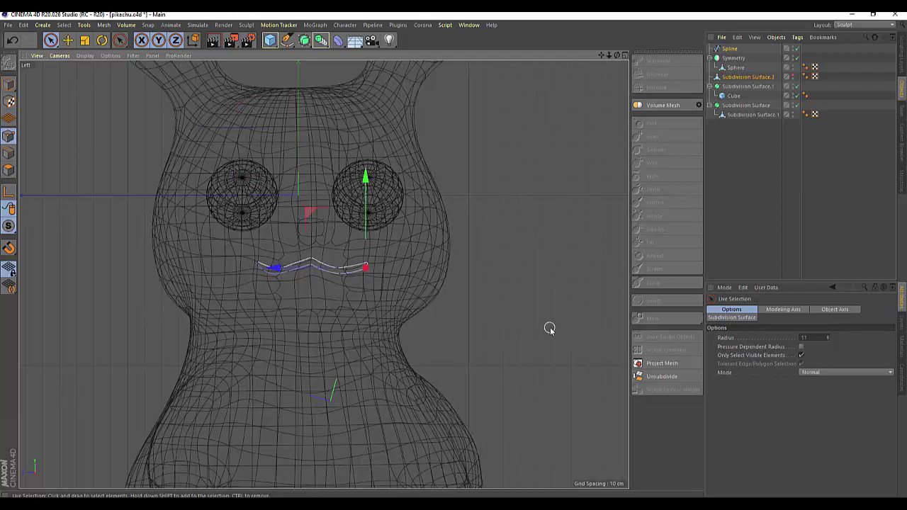
left_click(581, 347)
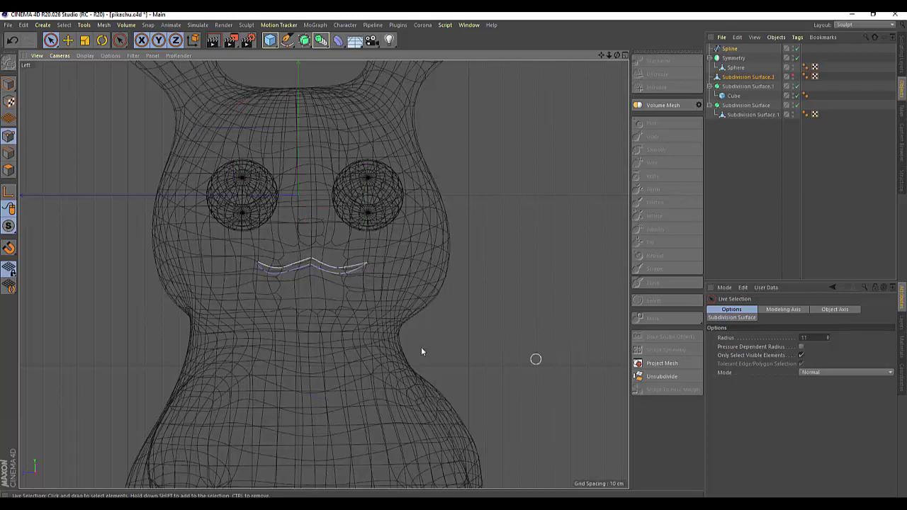
left_click(261, 272)
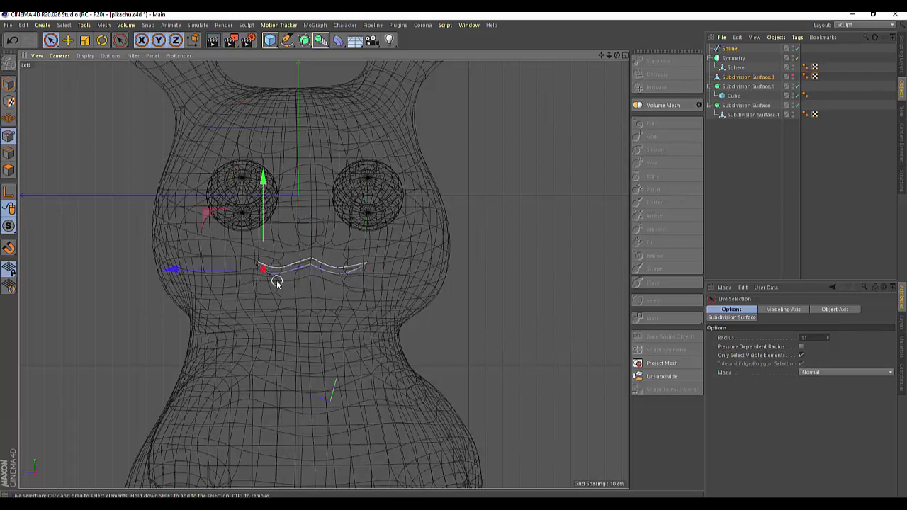
left_click(67, 41)
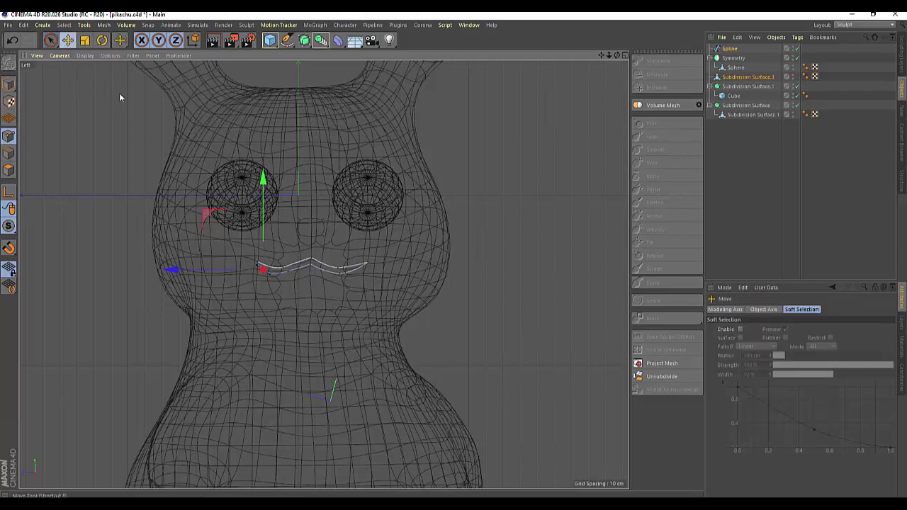
left_click_drag(271, 277, 272, 279)
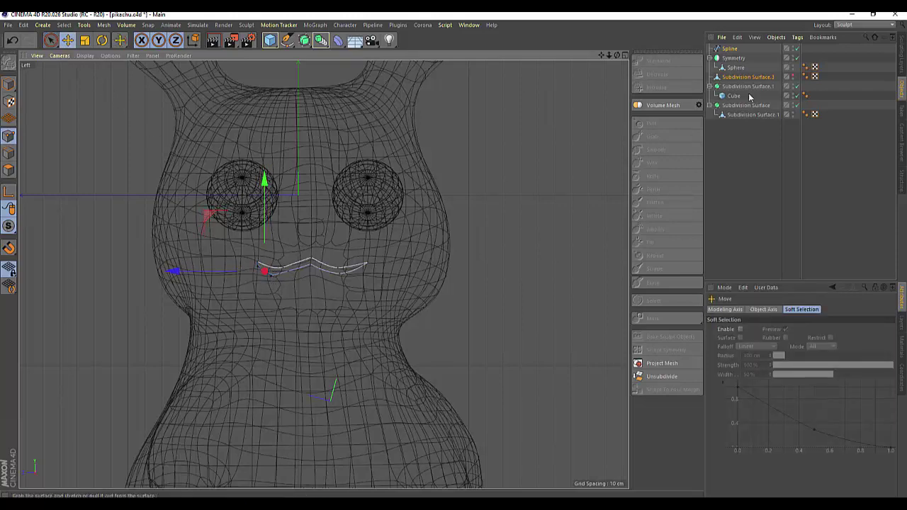
Shift the left end point right and move a nearby point about 2 cm
left_click(752, 54)
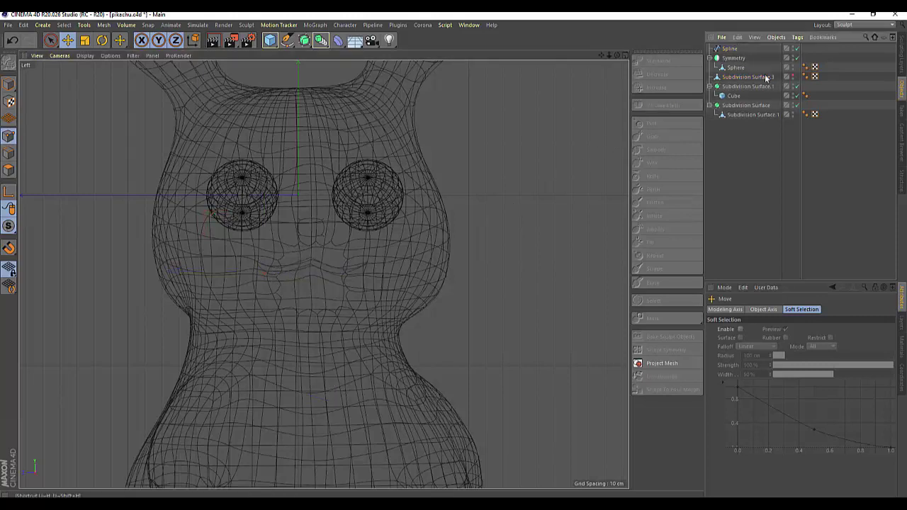
left_click(729, 49)
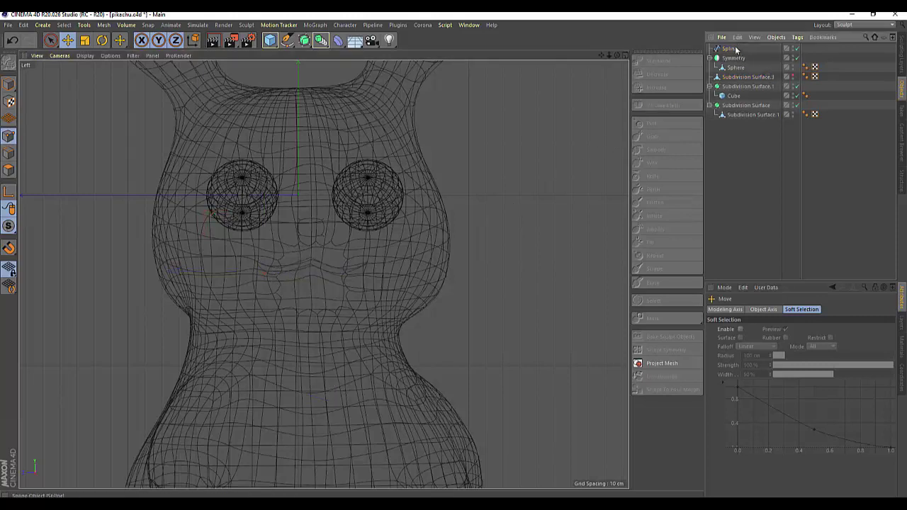
left_click(274, 278)
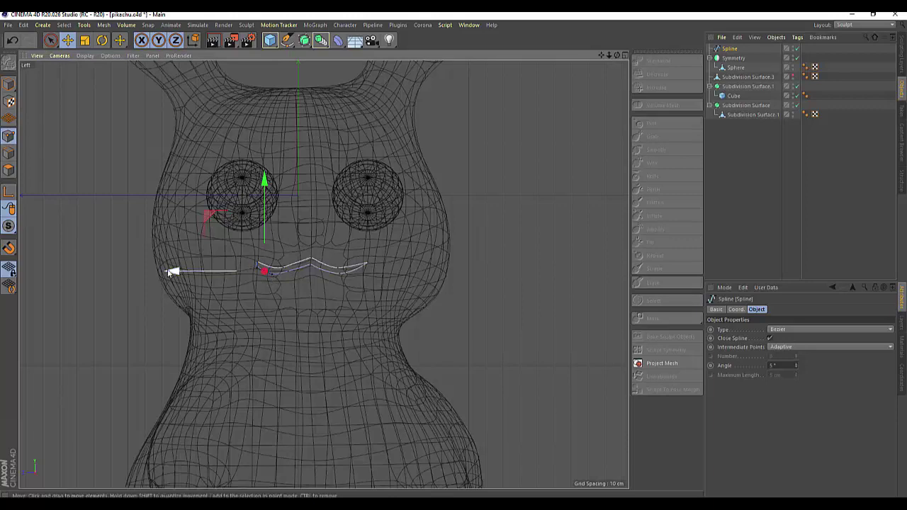
left_click_drag(172, 271, 182, 272)
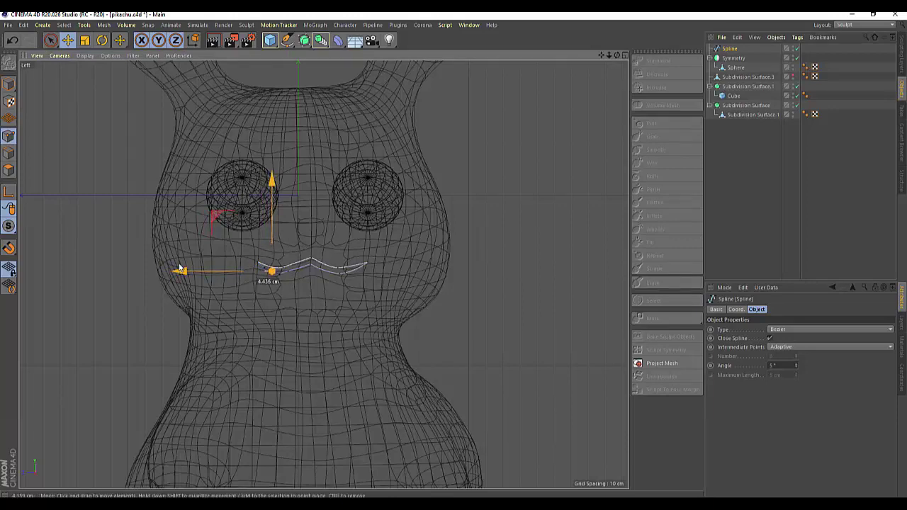
left_click(286, 271)
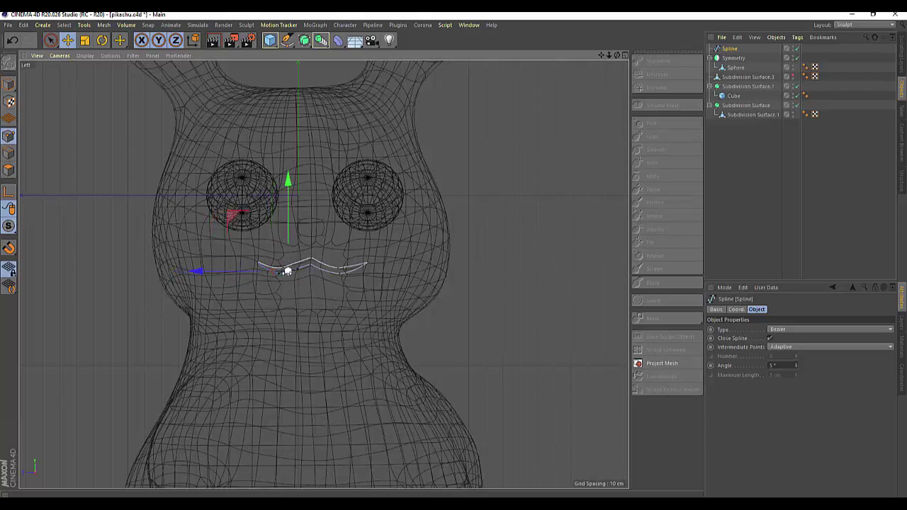
left_click(283, 292)
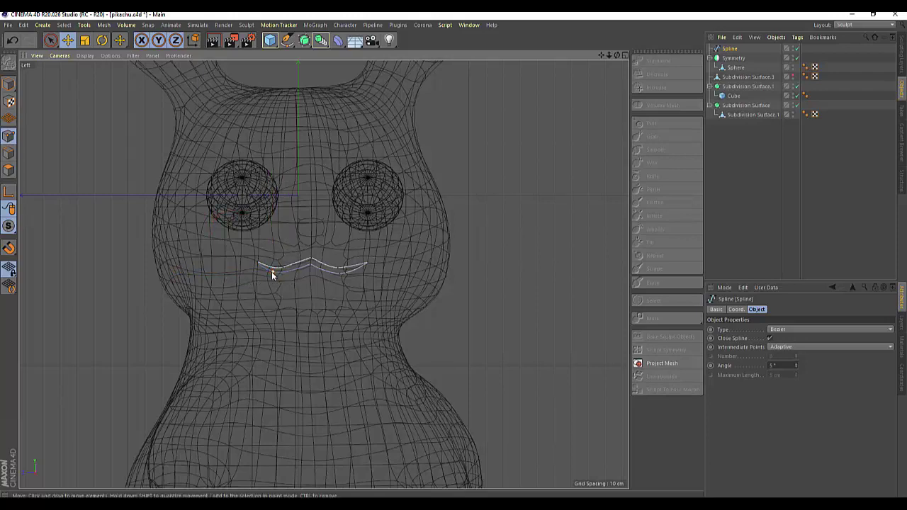
left_click_drag(274, 271, 278, 282)
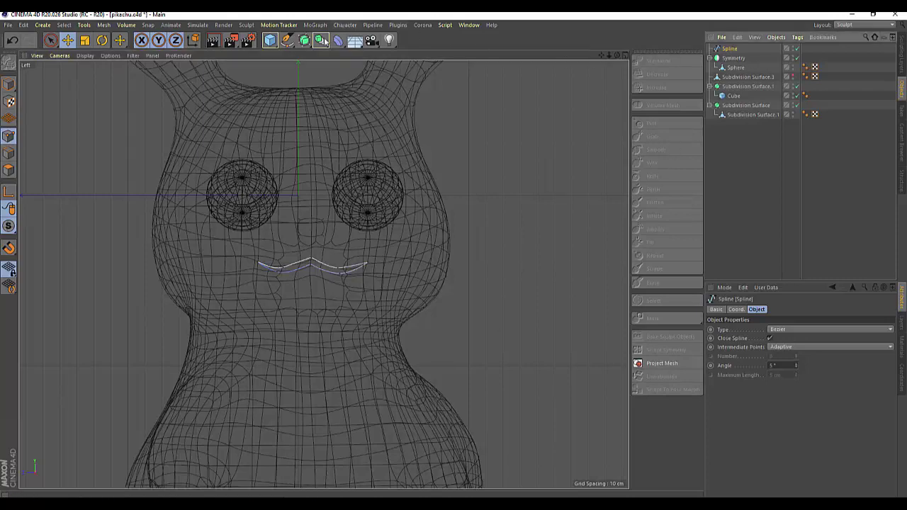
Nest the mouth spline under a new Extrude and view it three-quarter in maximized Perspective
left_click_drag(304, 41, 424, 54)
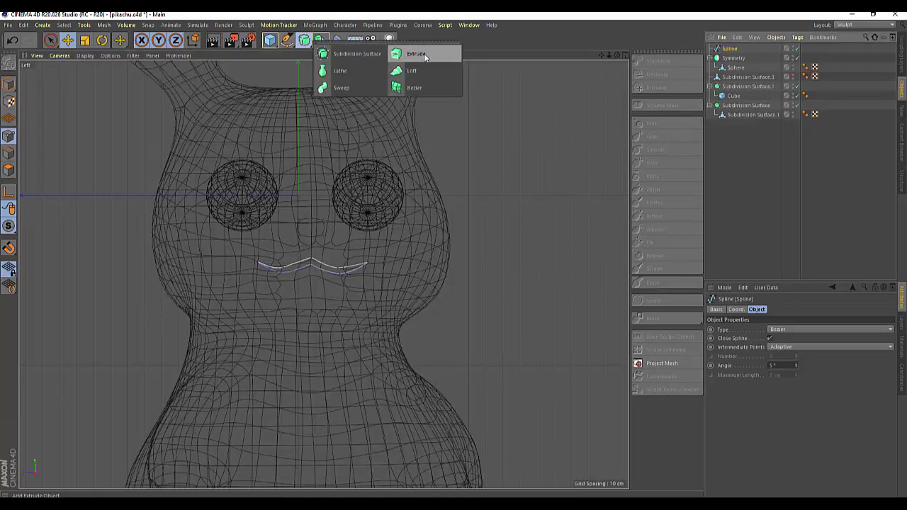
left_click_drag(737, 59, 732, 50)
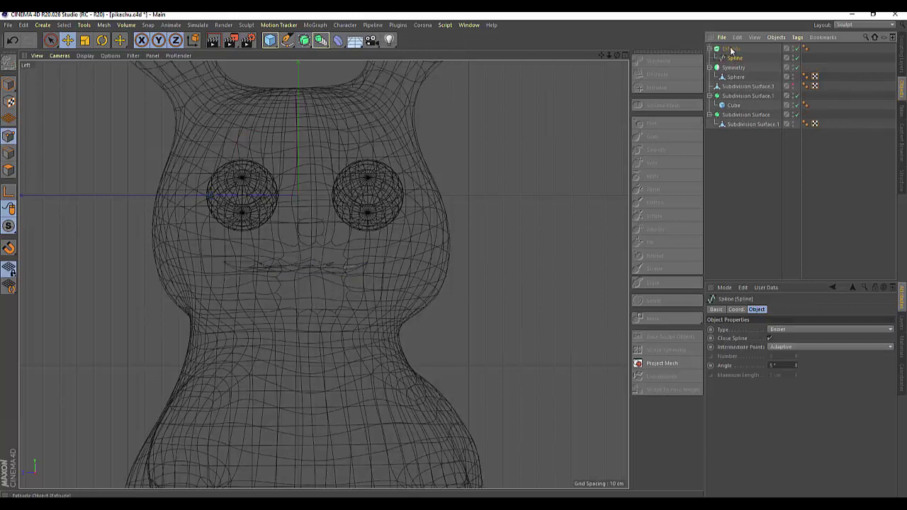
left_click(626, 56)
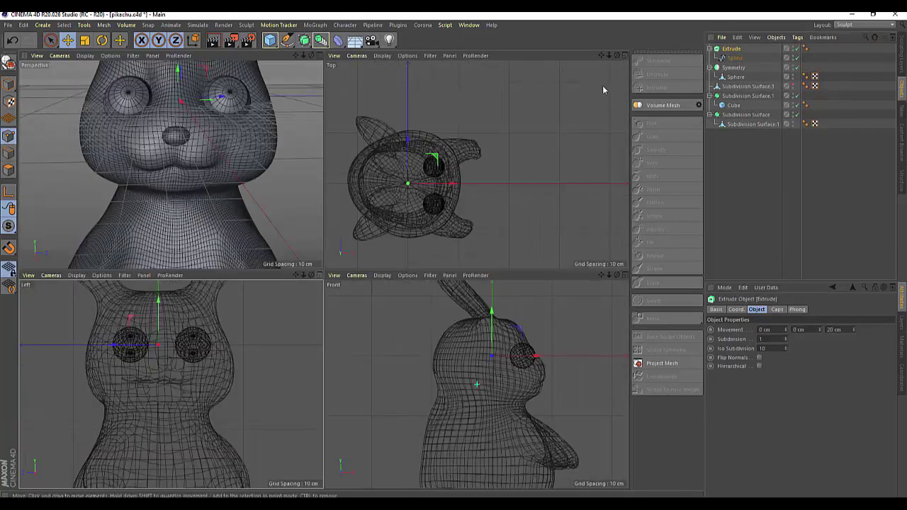
left_click(320, 55)
scroll(338, 117, "down", 3)
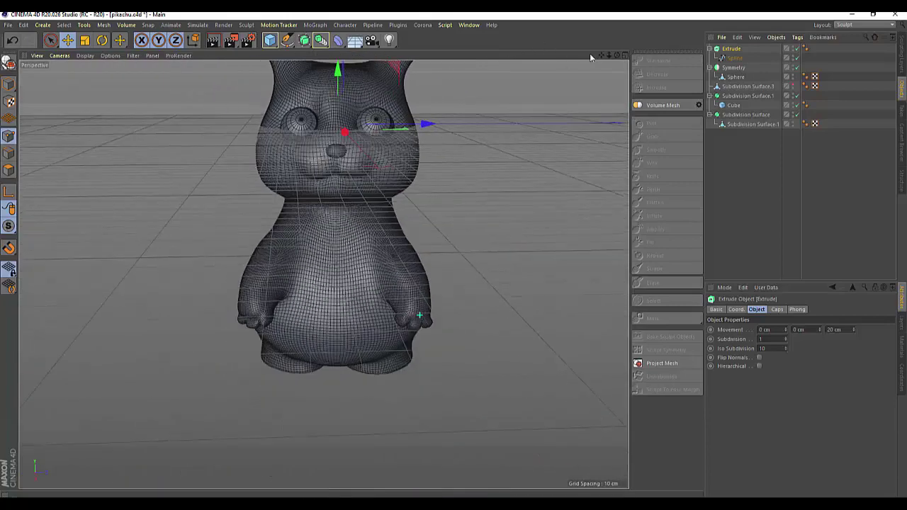
scroll(339, 213, "down", 2)
mouse_move(269, 212)
left_mouse_down("alt")
mouse_move(327, 207)
mouse_move(231, 218)
mouse_move(243, 213)
left_mouse_up("alt")
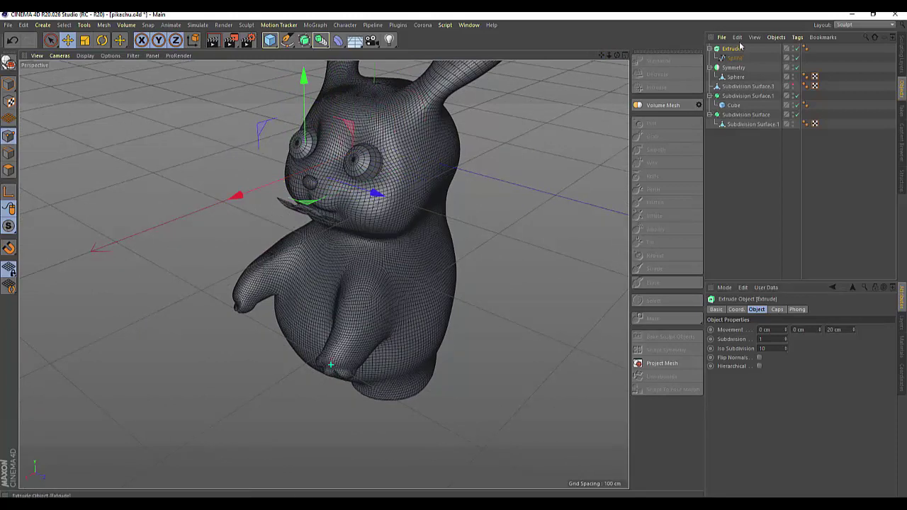
Set the extrusion's X movement to 5 cm and move the mouth piece toward the head
left_click(761, 330)
type("20")
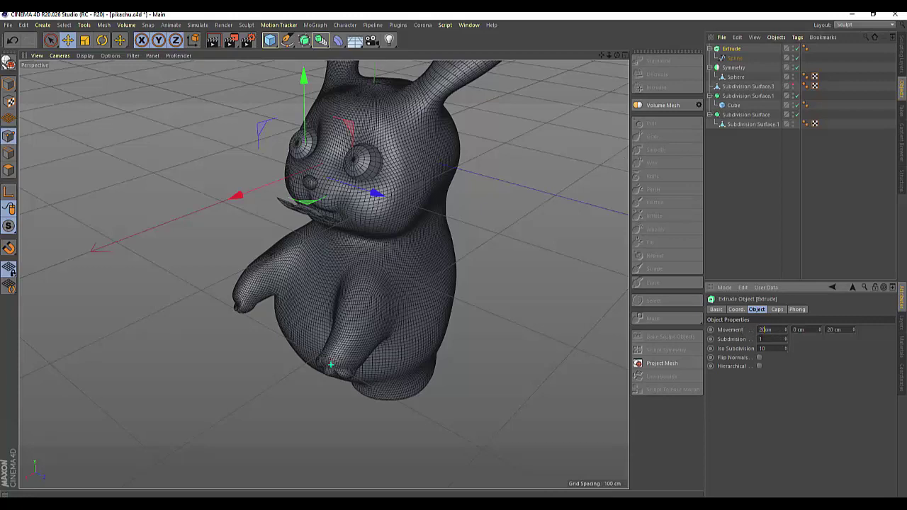
key("Return")
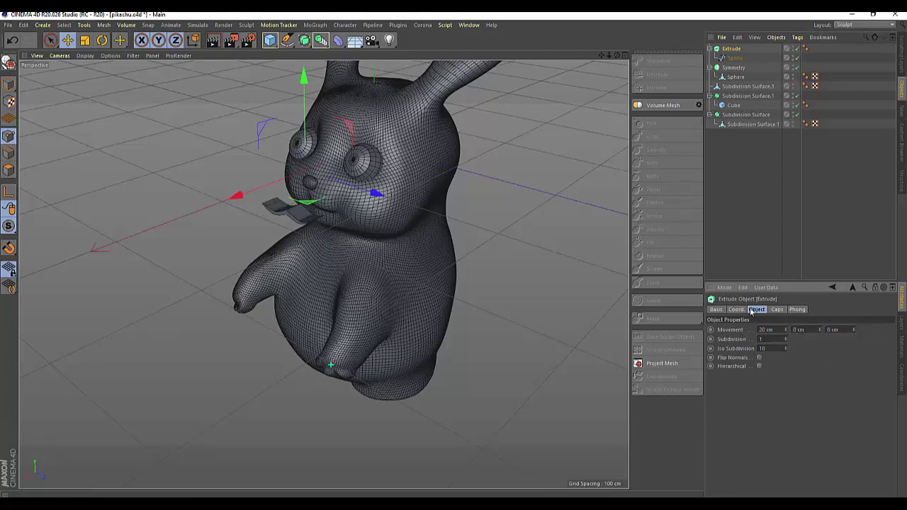
mouse_move(785, 332)
left_mouse_down()
mouse_move(785, 347)
mouse_move(785, 325)
left_mouse_up()
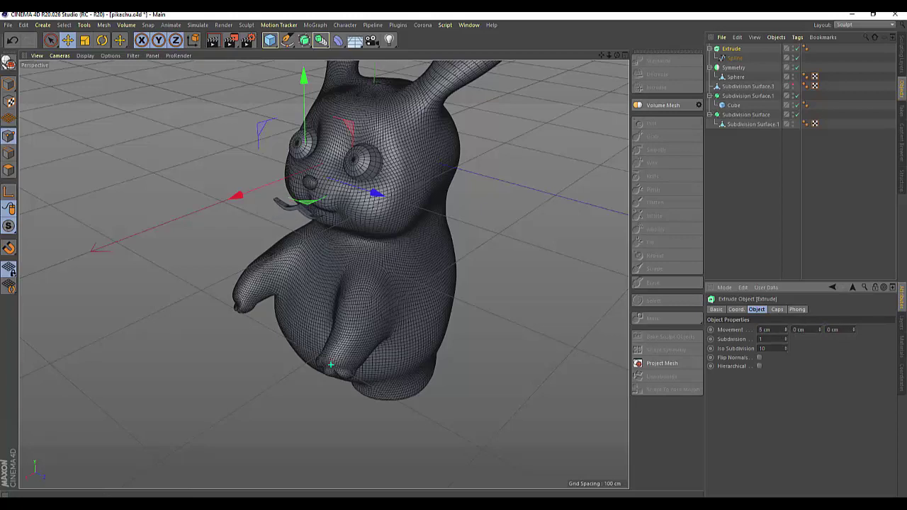
scroll(328, 234, "up", 2)
scroll(324, 233, "up", 2)
scroll(309, 229, "up", 2)
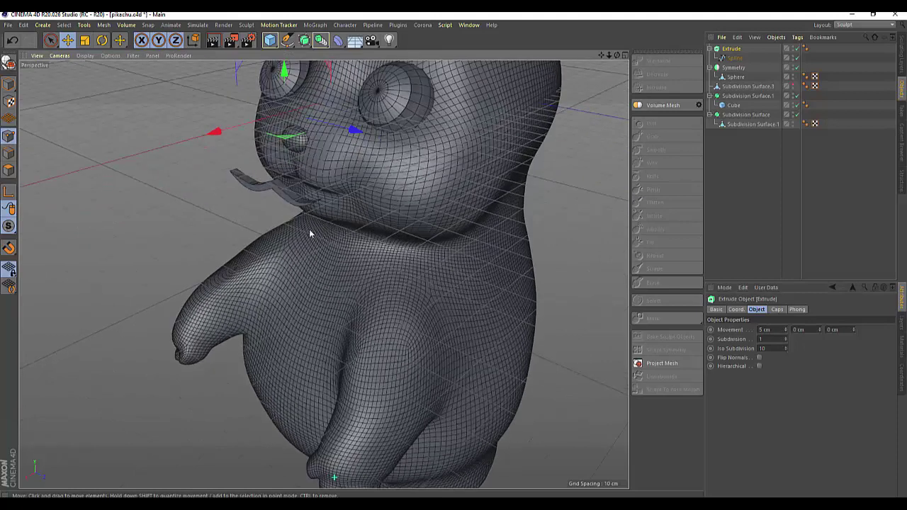
mouse_move(214, 132)
left_mouse_down()
mouse_move(243, 126)
mouse_move(194, 177)
left_mouse_up()
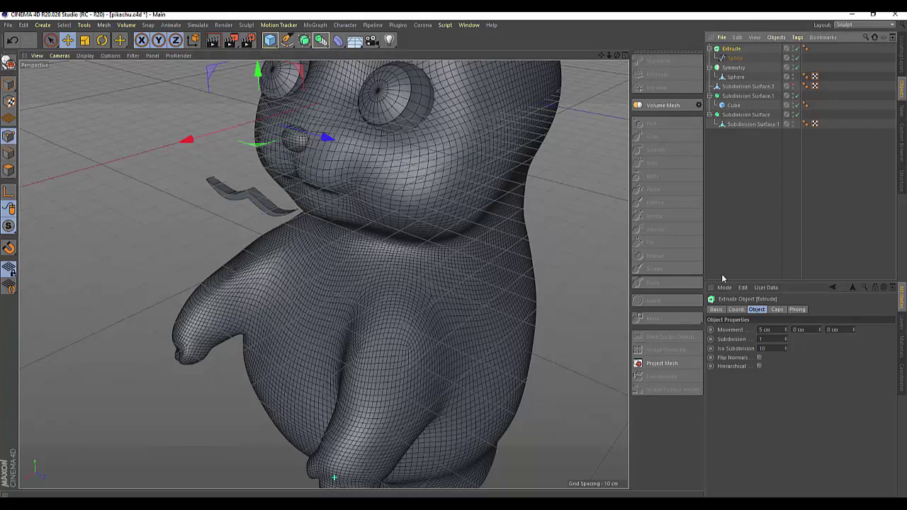
Raise the Extrude's subdivision count to 3
left_click(717, 310)
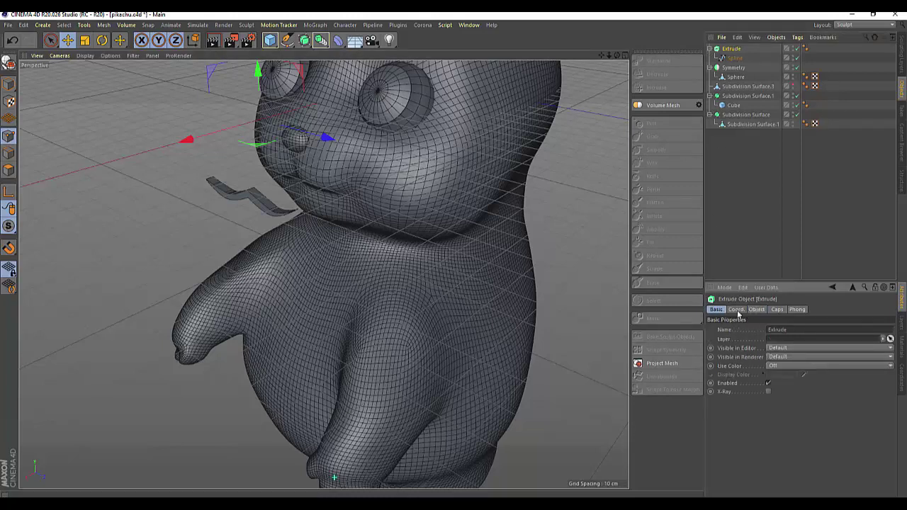
left_click(737, 310)
left_click(755, 310)
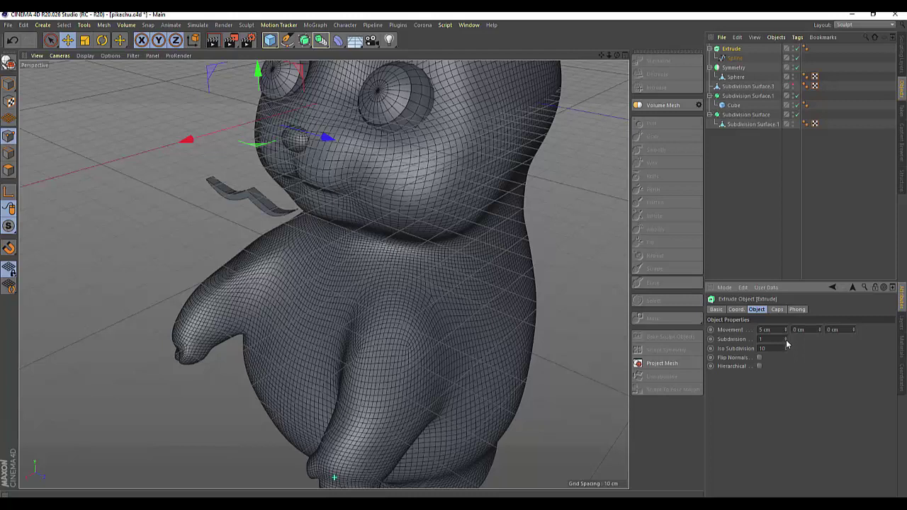
mouse_move(784, 337)
left_mouse_down()
mouse_move(784, 327)
mouse_move(784, 342)
left_mouse_up()
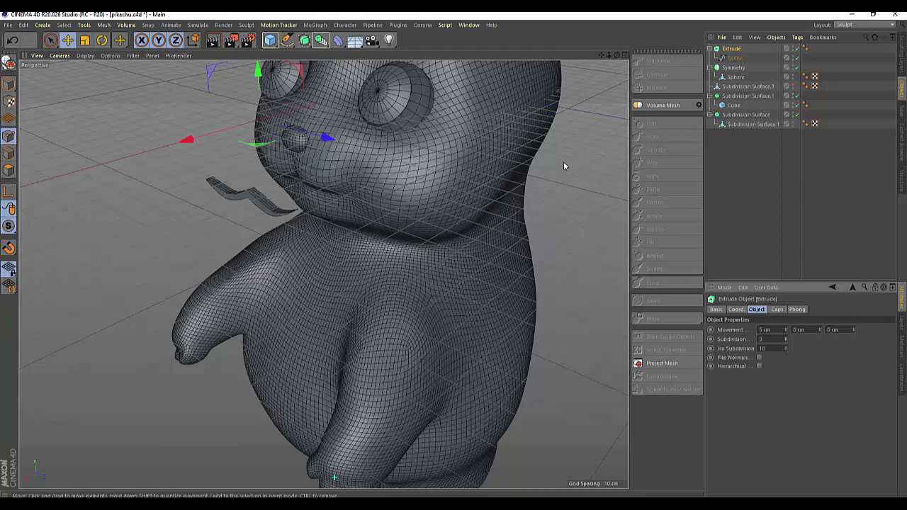
Make the Extrude editable and connect it with its two caps into Extrude.1
left_click(10, 62)
left_click(710, 48)
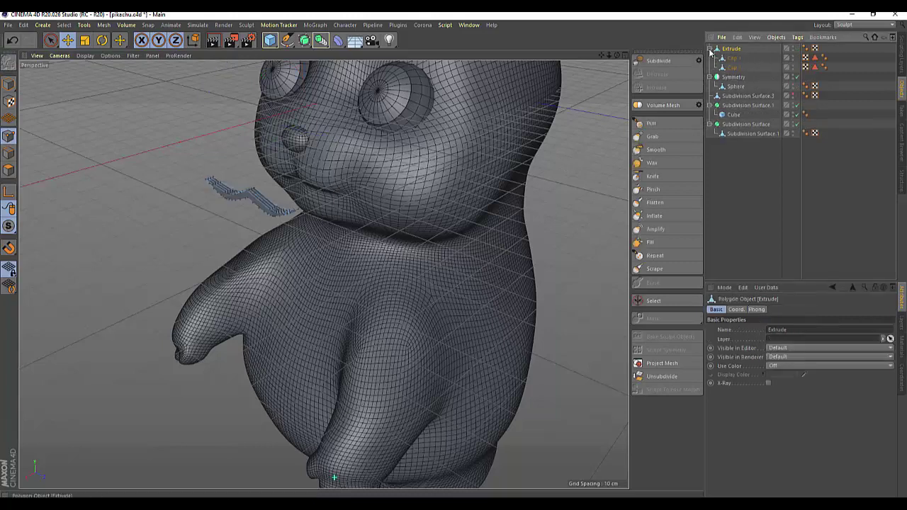
left_click(736, 68)
right_click(736, 69)
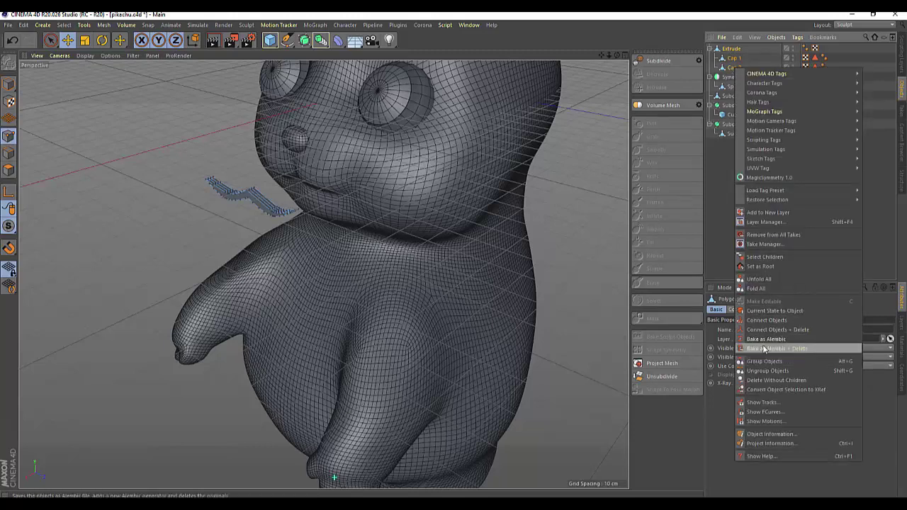
left_click(773, 330)
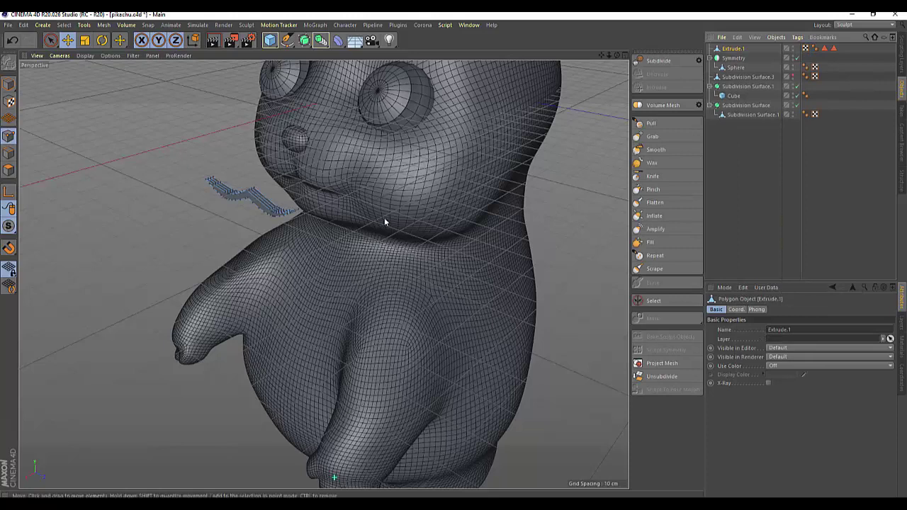
right_click(410, 180)
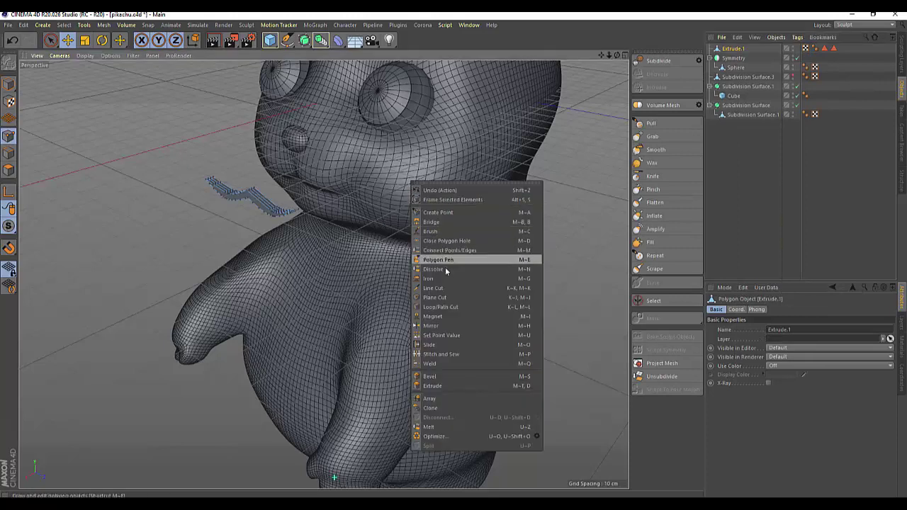
Cut and slide loops across Extrude.1, then nest it in a new Subdivision Surface
left_click(442, 310)
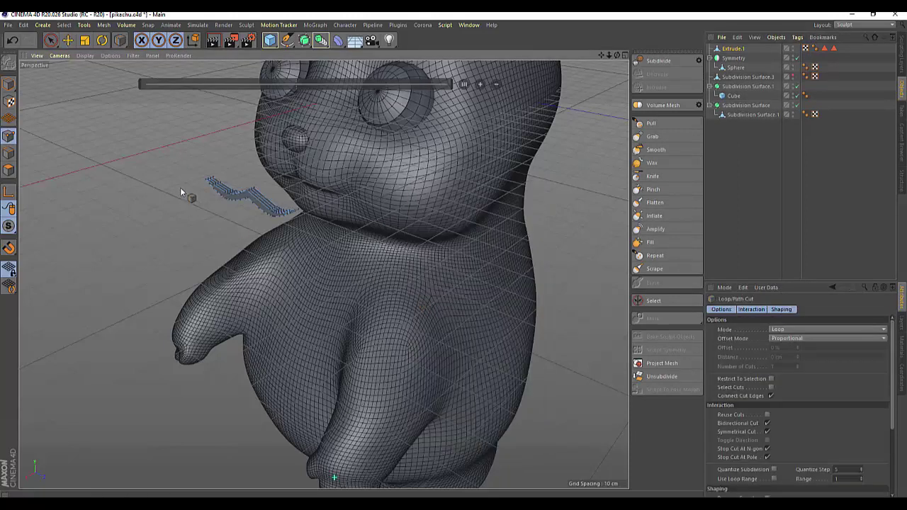
left_click(264, 205)
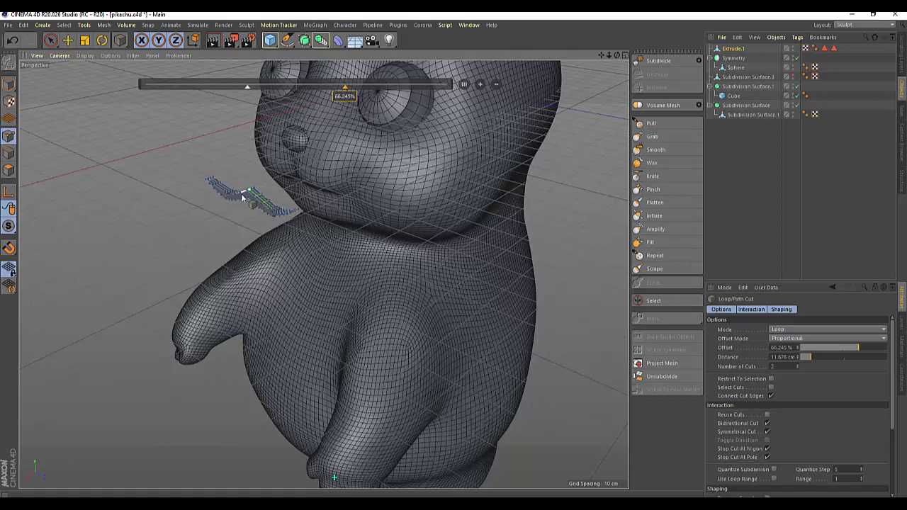
mouse_move(242, 198)
left_mouse_down()
mouse_move(267, 202)
mouse_move(259, 251)
left_mouse_up()
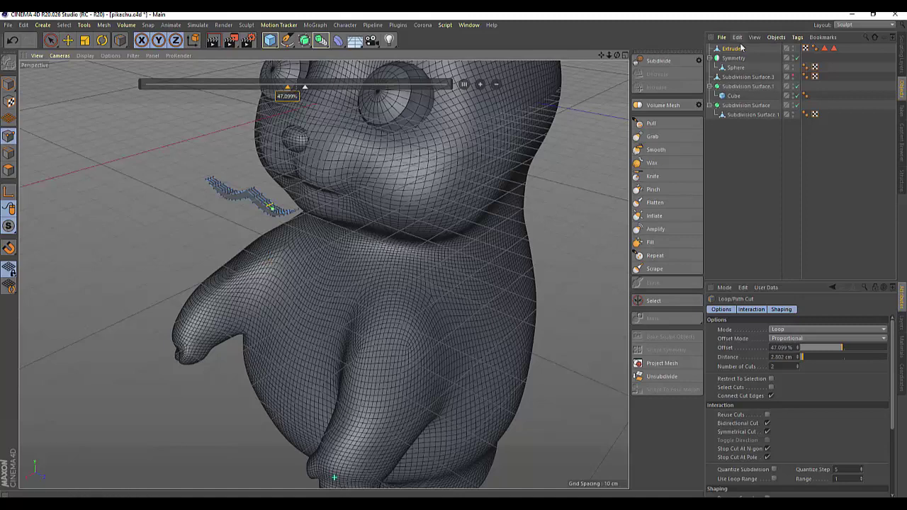
left_click(706, 68)
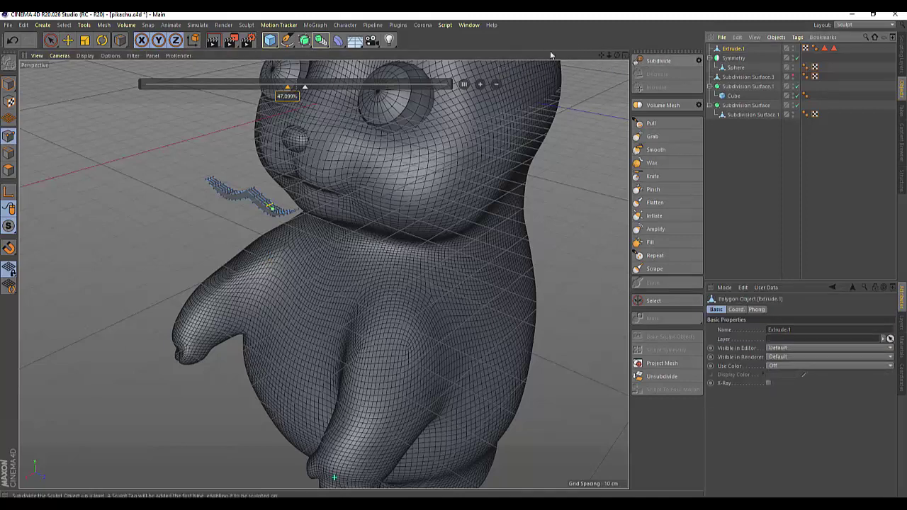
left_click(305, 40)
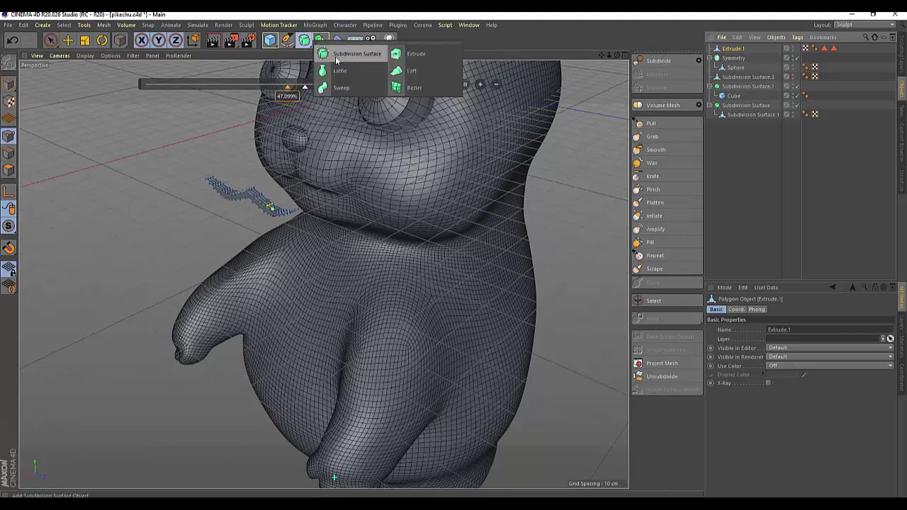
left_click(324, 54, "alt")
Drag Extrude.1 out of Subdivision Surface.2 and orbit to a side view of the mouth
left_click(735, 57)
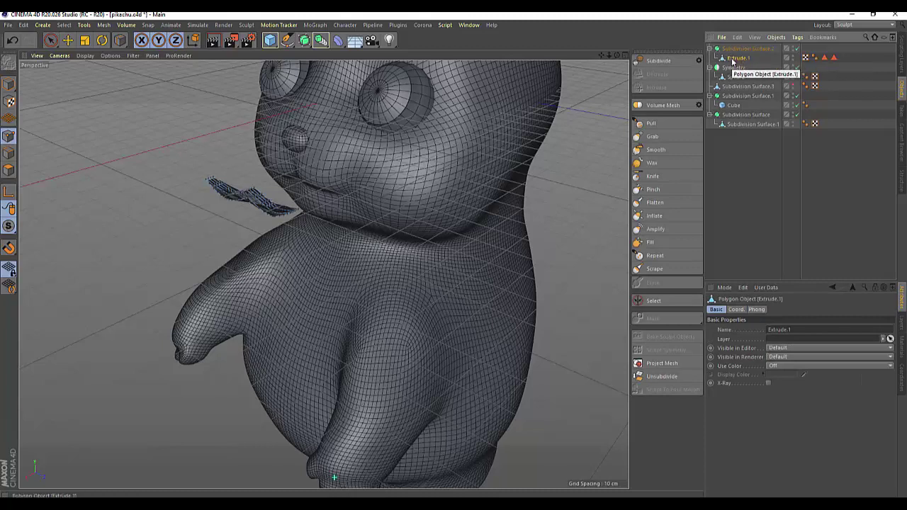
left_click_drag(738, 57, 730, 45)
left_click(738, 60)
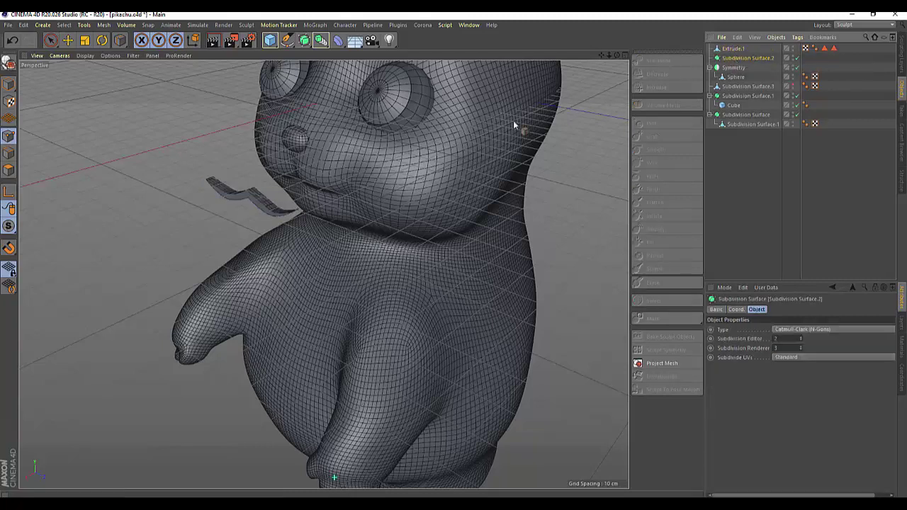
mouse_move(617, 55)
left_mouse_down()
mouse_move(620, 129)
mouse_move(421, 68)
mouse_move(310, 68)
left_mouse_up()
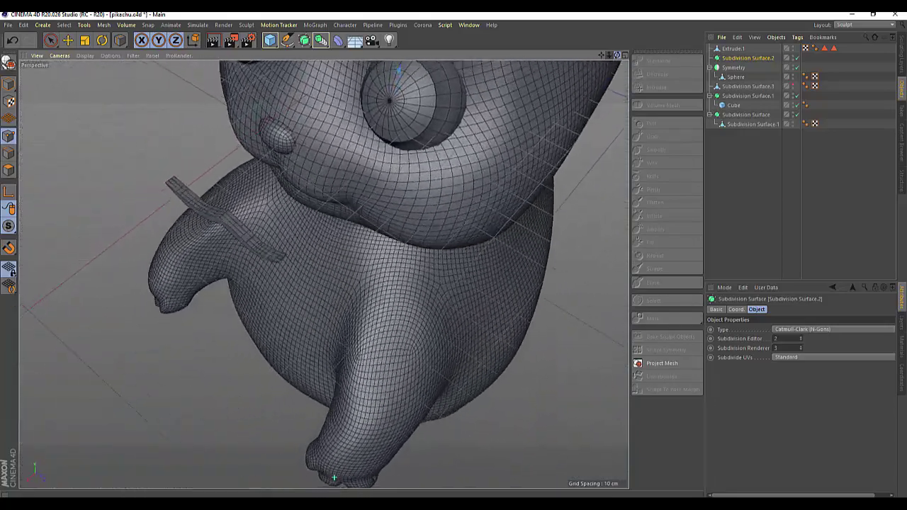
left_click_drag(310, 69, 585, 68)
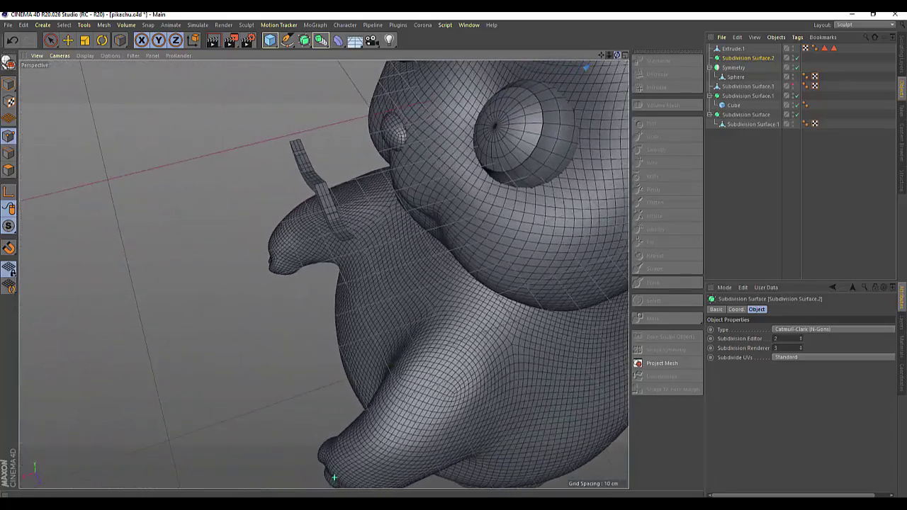
left_click(732, 48)
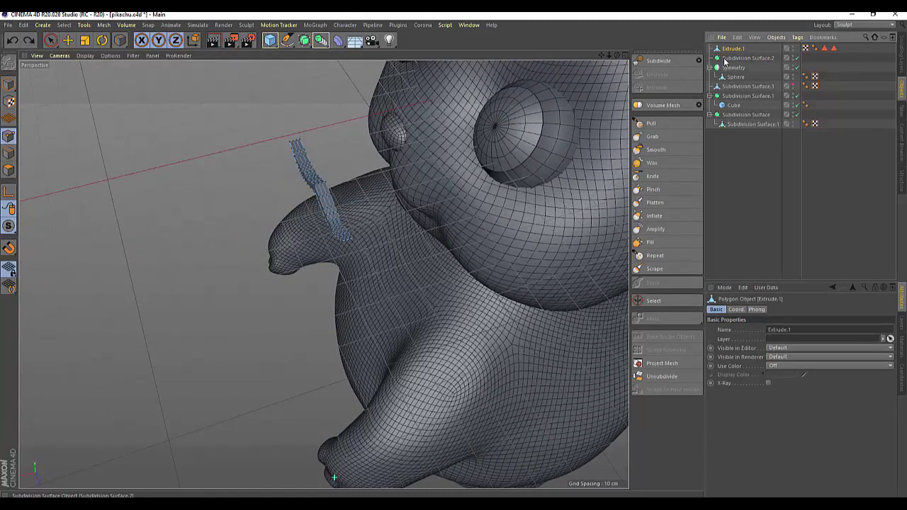
Delete Subdivision Surface.2 and undo back to the Extrude generator with its Spline child
left_click(725, 62)
key("Delete")
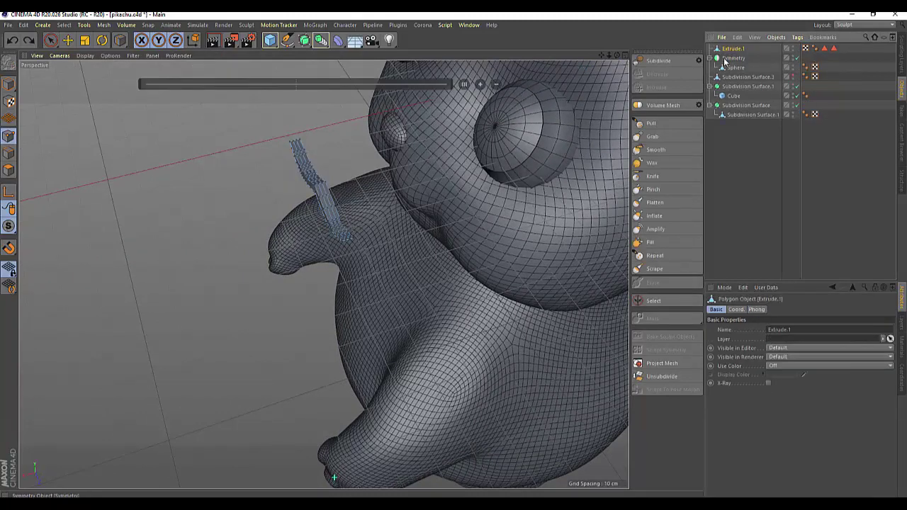
key("ctrl+z")
key("ctrl+z")
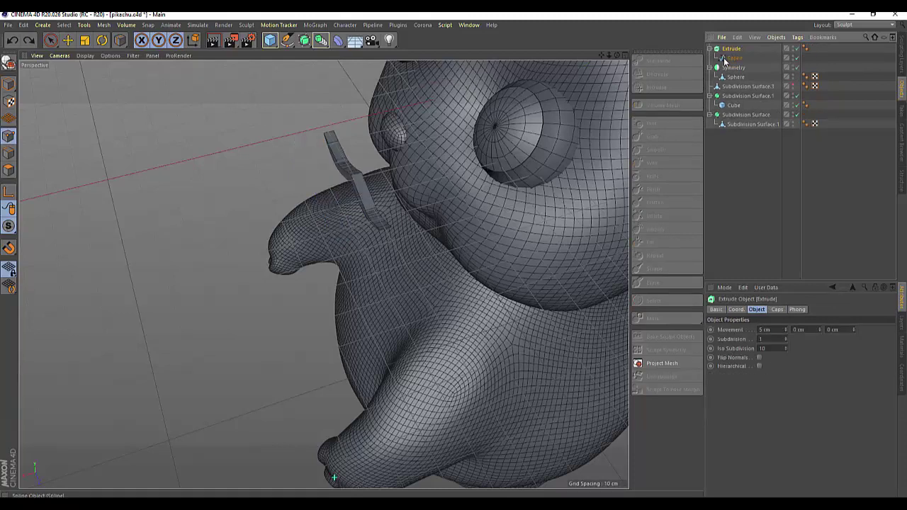
key("ctrl+z")
key("ctrl+z")
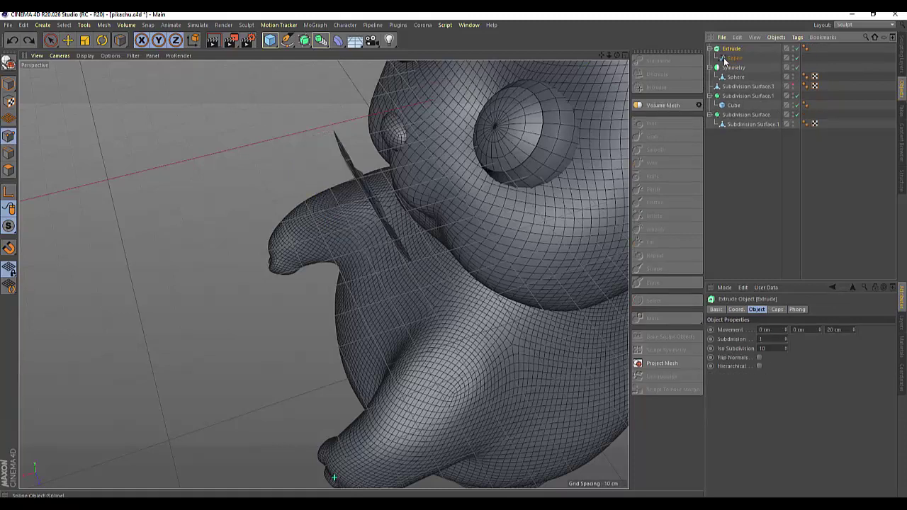
key("ctrl+z")
key("ctrl+z")
key("ctrl+z")
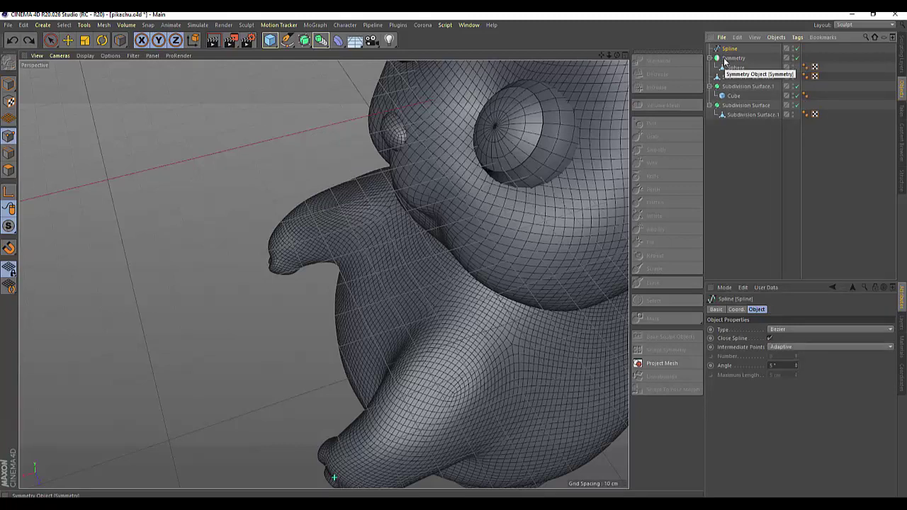
key("ctrl+y")
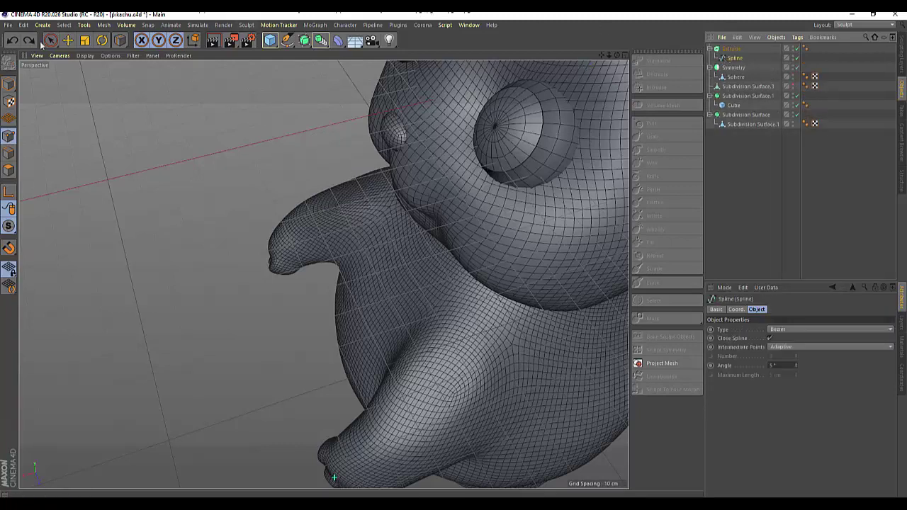
left_click(68, 41)
left_click_drag(217, 114, 273, 169, "alt")
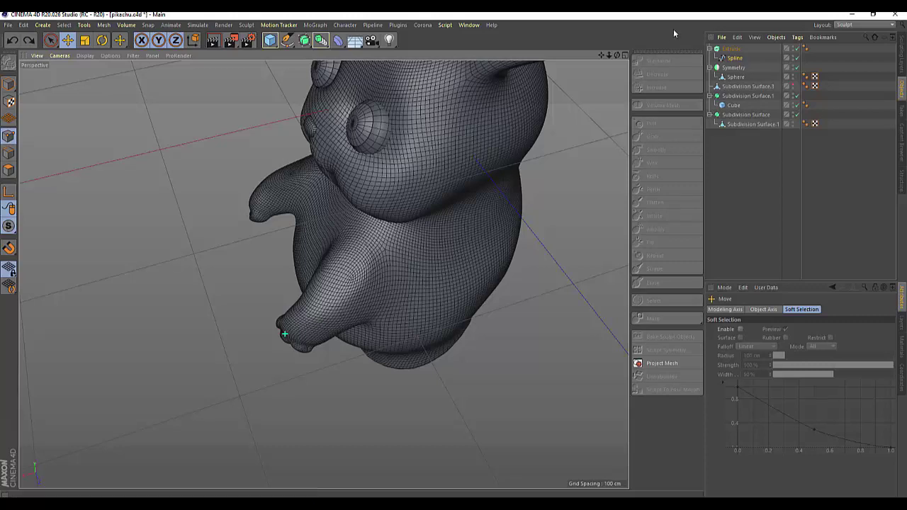
Move the mouth Spline out of the Extrude generator in the Object Manager
left_click_drag(601, 55, 539, 85)
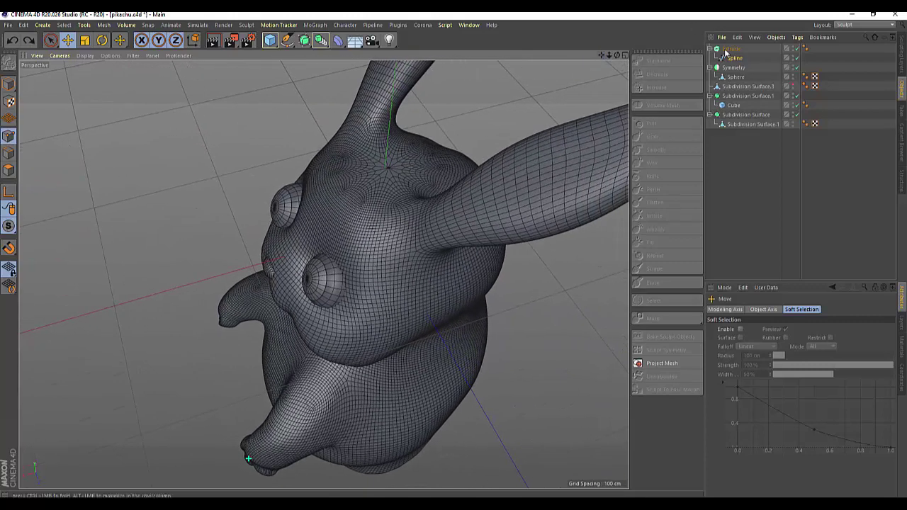
left_click(727, 49)
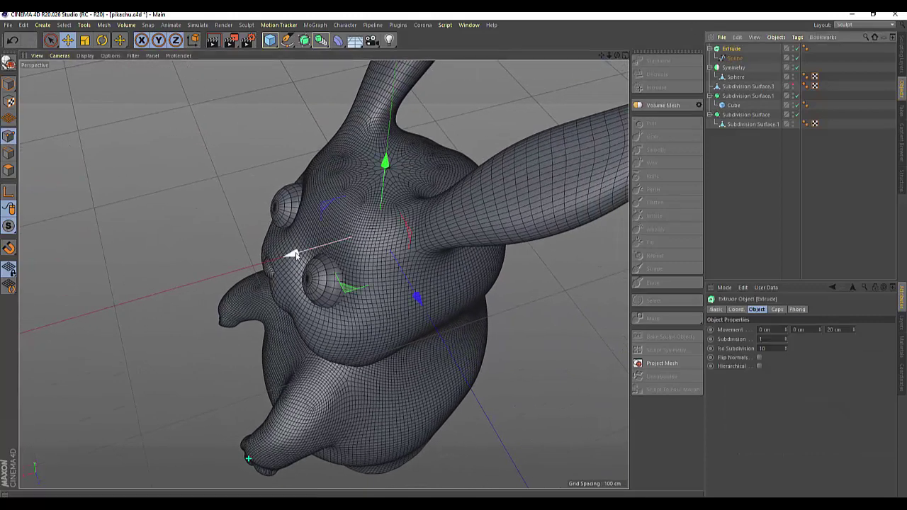
left_click_drag(293, 255, 241, 269, "alt")
scroll(173, 356, "up", 5)
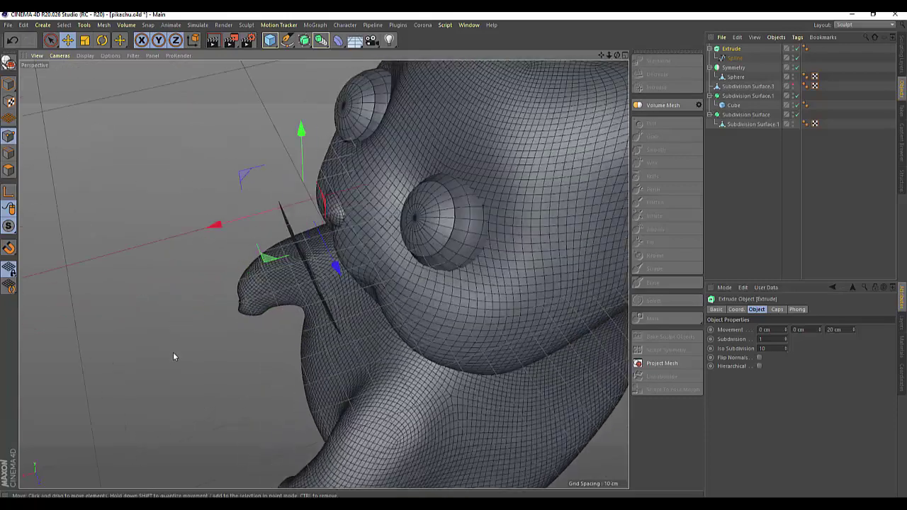
mouse_move(617, 55)
left_mouse_down()
mouse_move(567, 78)
mouse_move(595, 114)
left_mouse_up()
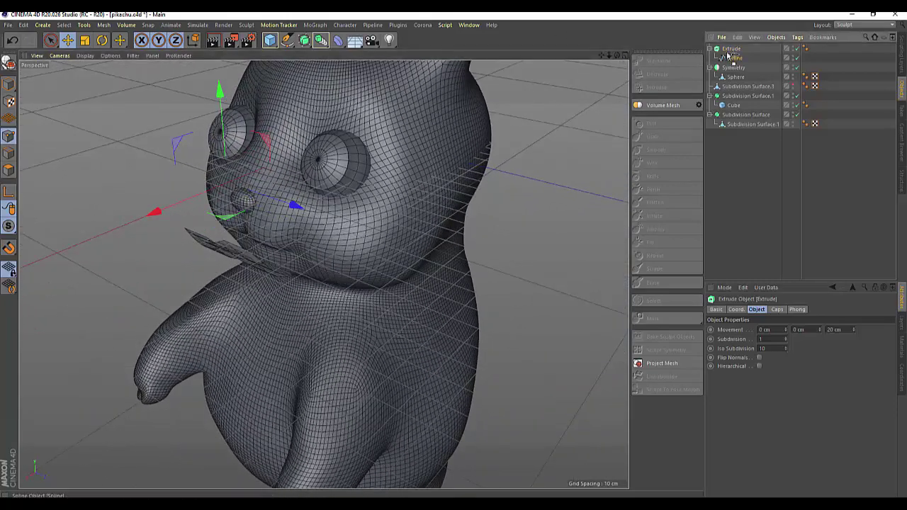
left_click(725, 48)
left_click_drag(734, 58, 729, 44)
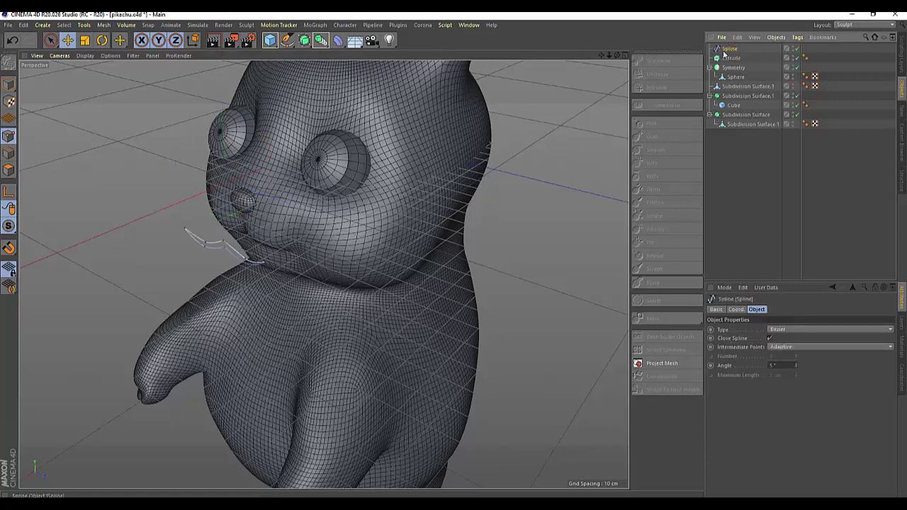
Shift two mouth spline points slightly along X, then select the whole Spline object
left_click(51, 40)
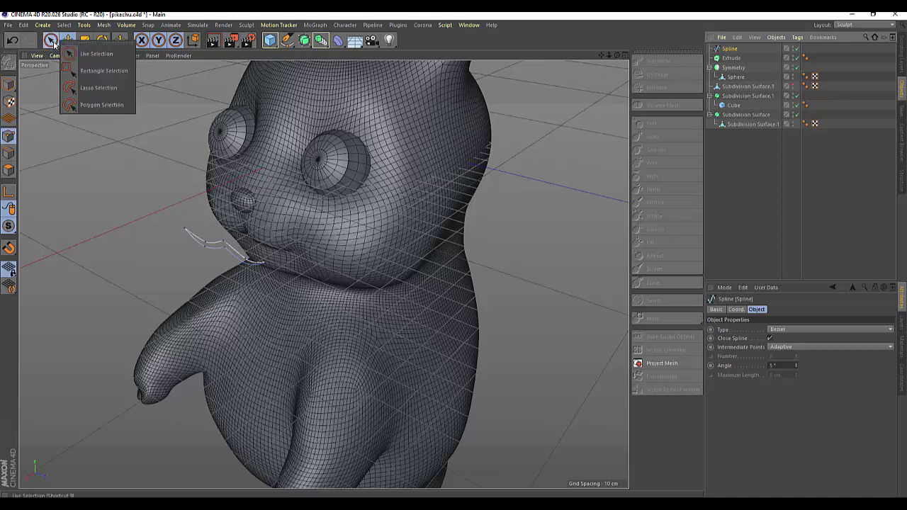
left_click(78, 52)
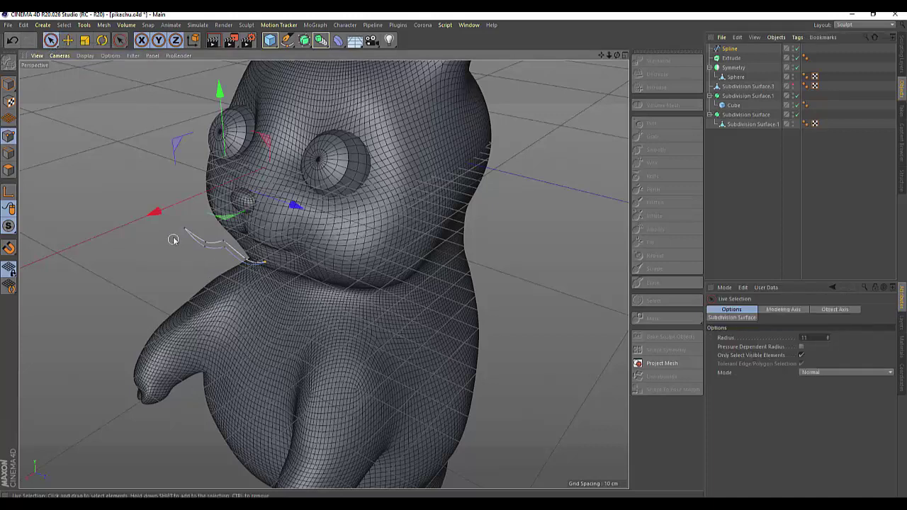
left_click(199, 236)
left_click_drag(147, 284, 156, 279)
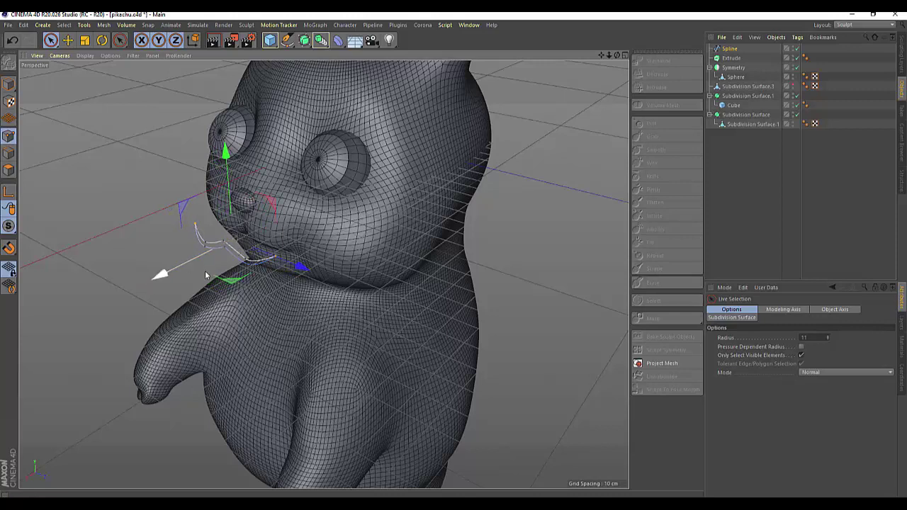
left_click(247, 260)
left_click_drag(152, 290, 150, 292)
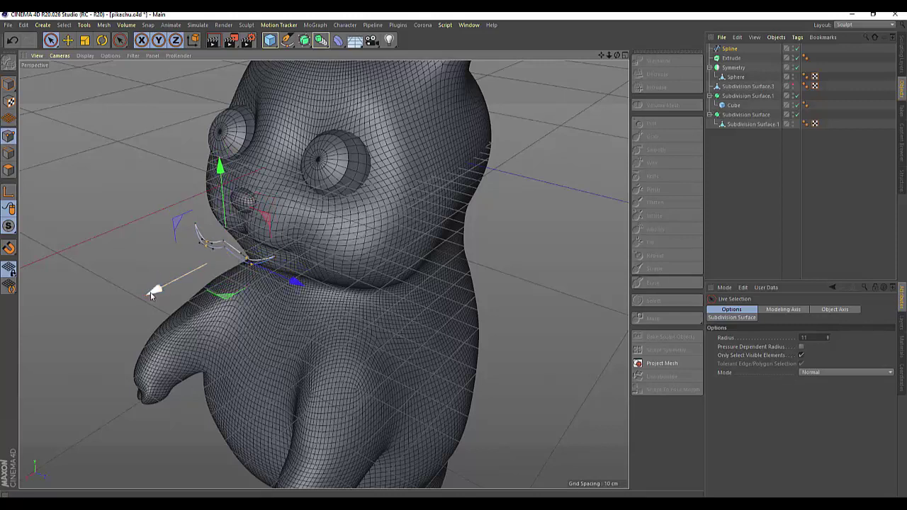
left_click(486, 253)
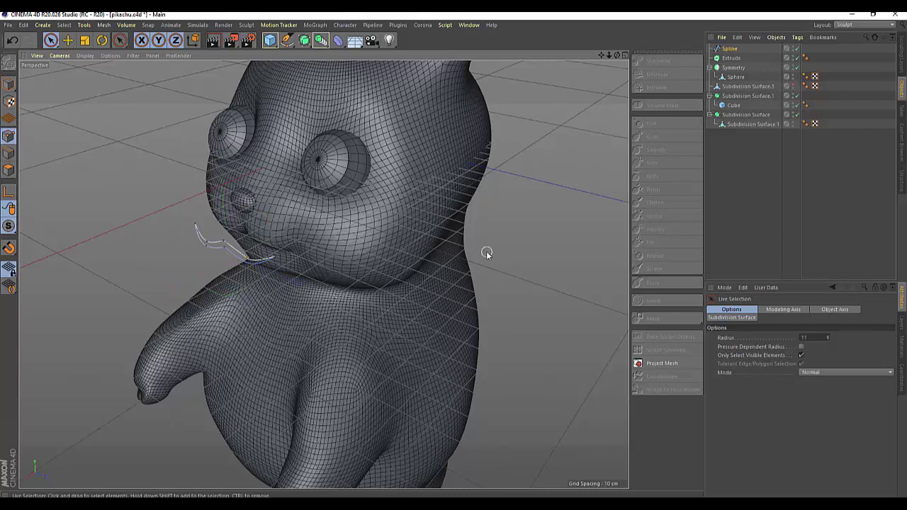
left_click(731, 50)
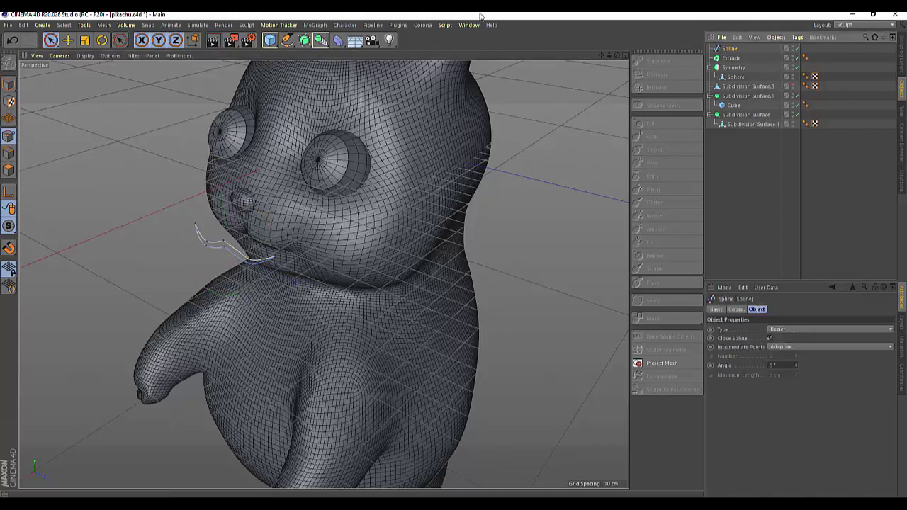
Put the mouth Spline into a new Extrude.1 with Movement 2 cm, 0 cm, 0 cm
left_click(305, 41)
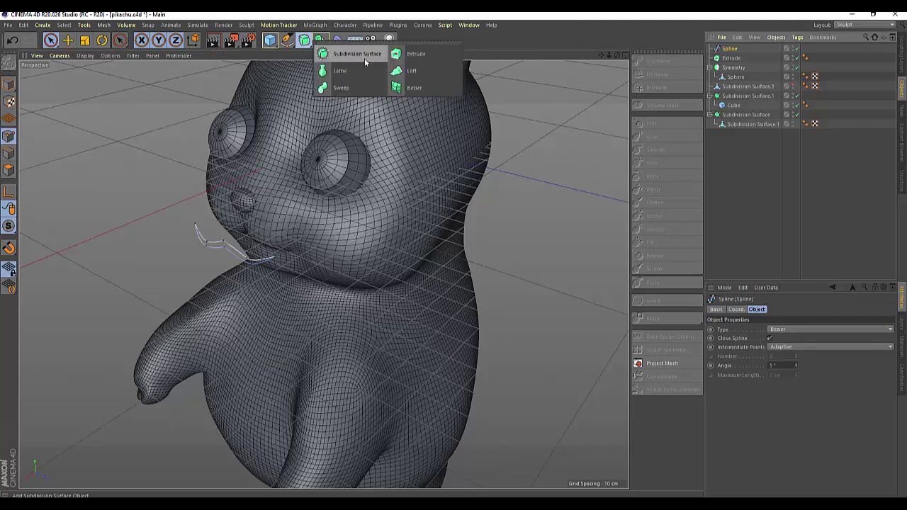
left_click(398, 57)
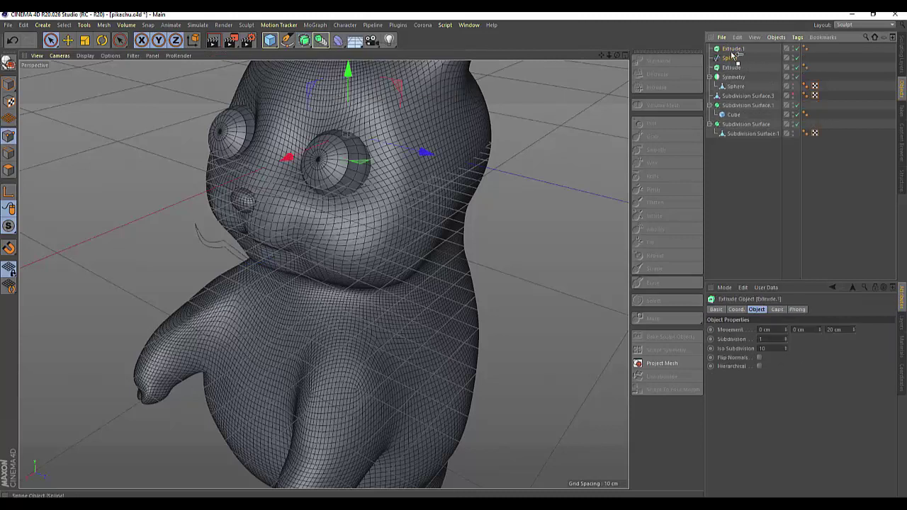
left_click_drag(730, 58, 733, 50)
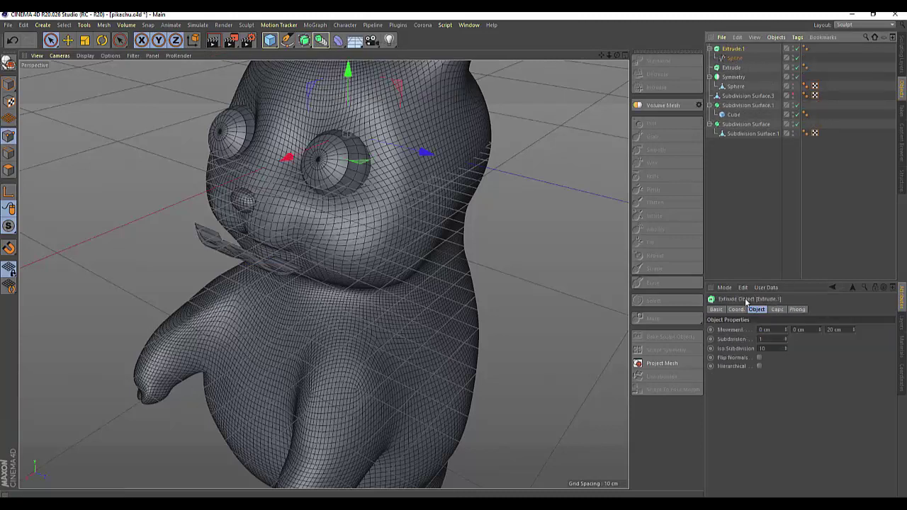
left_click(761, 329)
type("10")
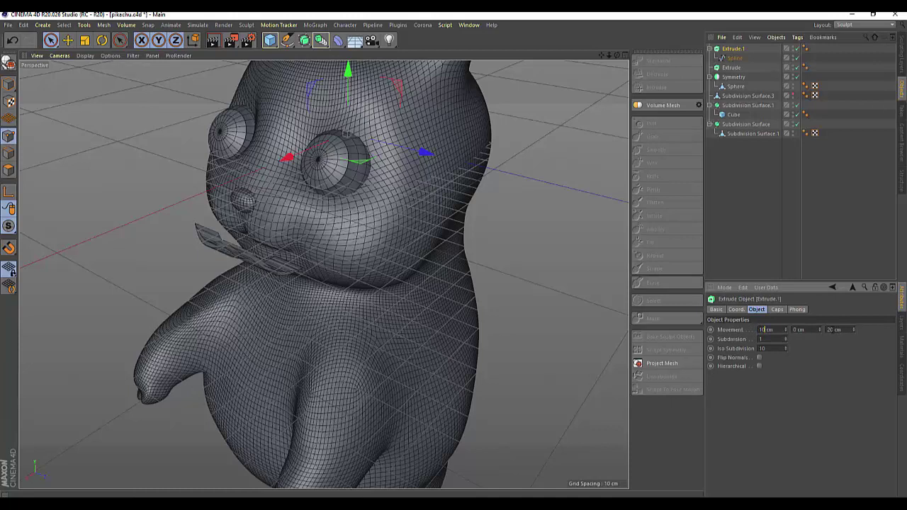
key("Return")
left_click_drag(820, 332, 786, 348)
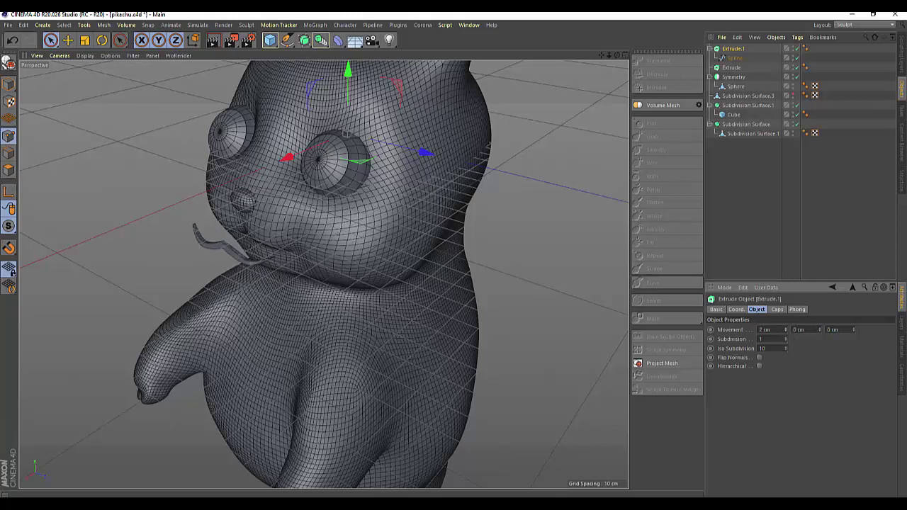
Set the Extrude's Start and End caps to Fillet Cap, each with 1 cm radius
left_click(777, 310)
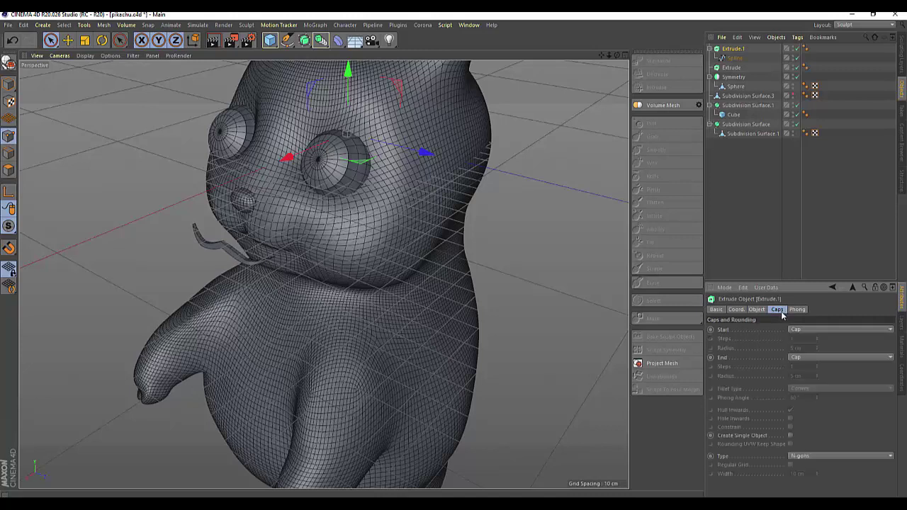
left_click(793, 330)
left_click(801, 370)
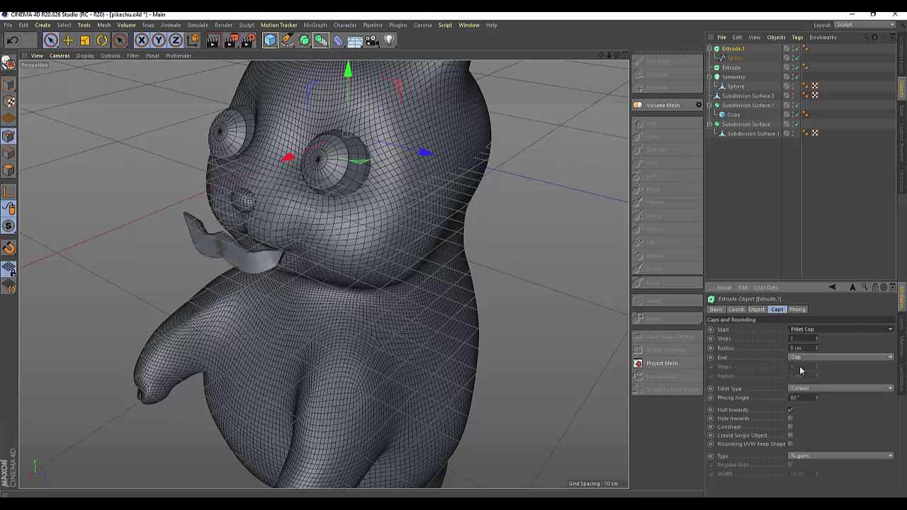
left_click(792, 348)
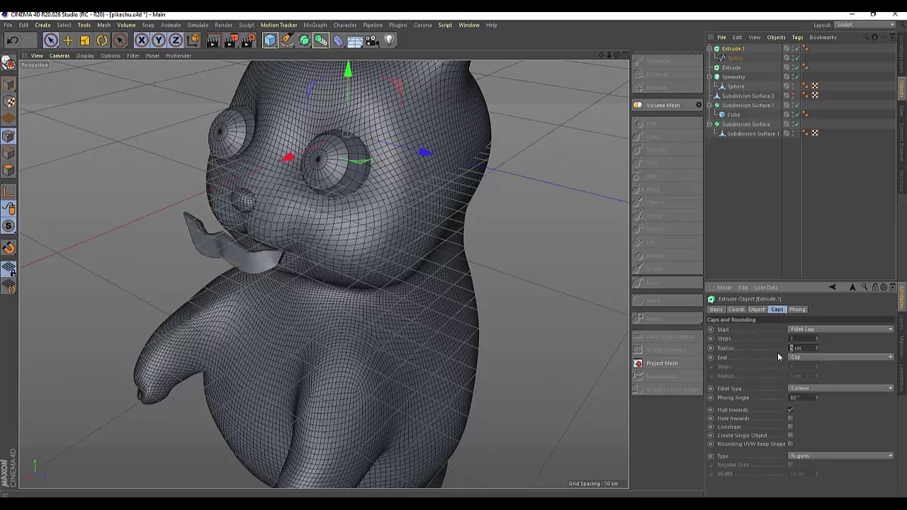
type("1")
key("Return")
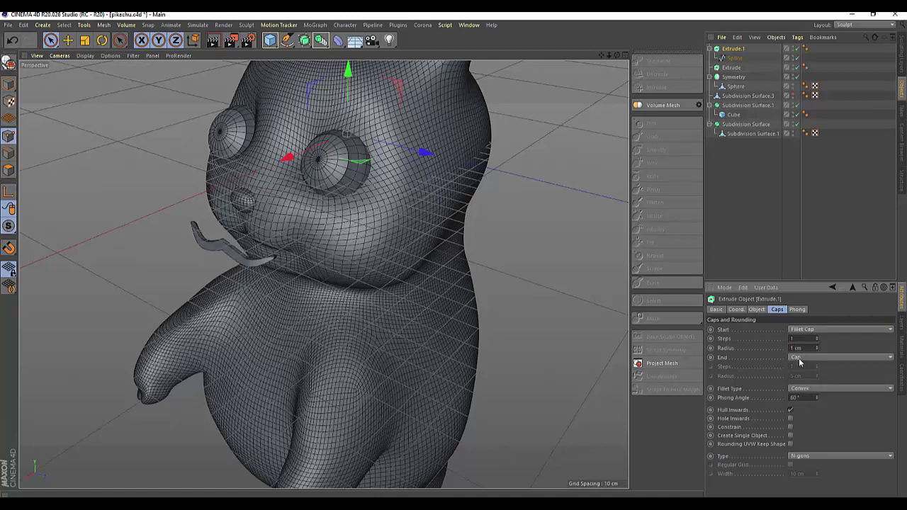
left_click(801, 358)
left_click(801, 395)
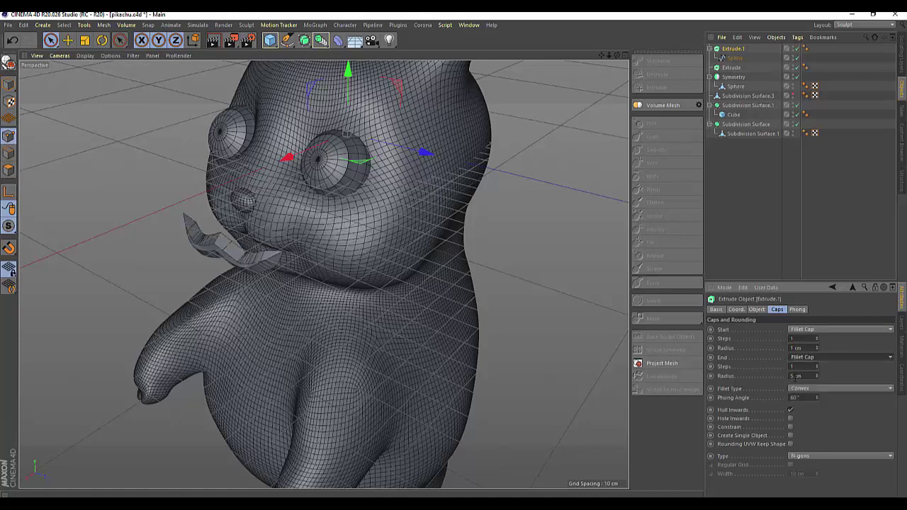
double_click(796, 376)
type("1")
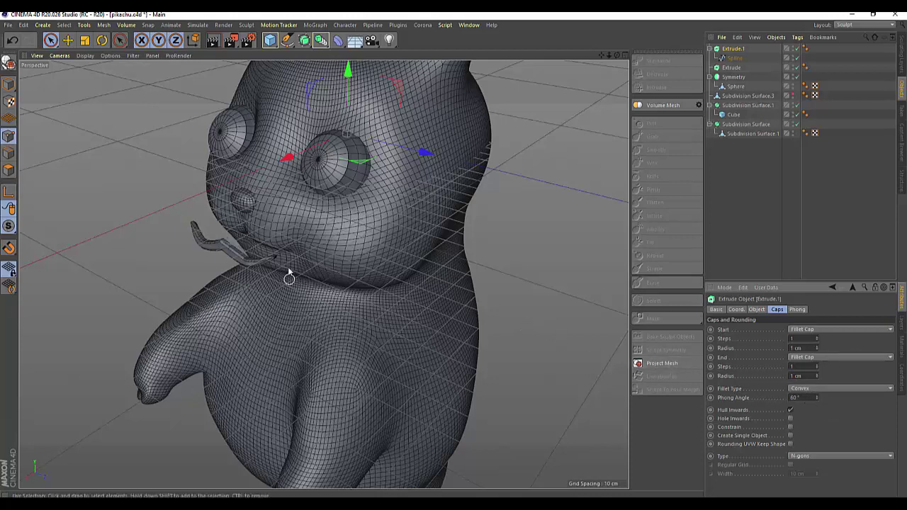
Push the mouth extrusion about 20 cm along X onto the face and raise it slightly along Y
left_click(287, 157)
left_click_drag(287, 158, 307, 154)
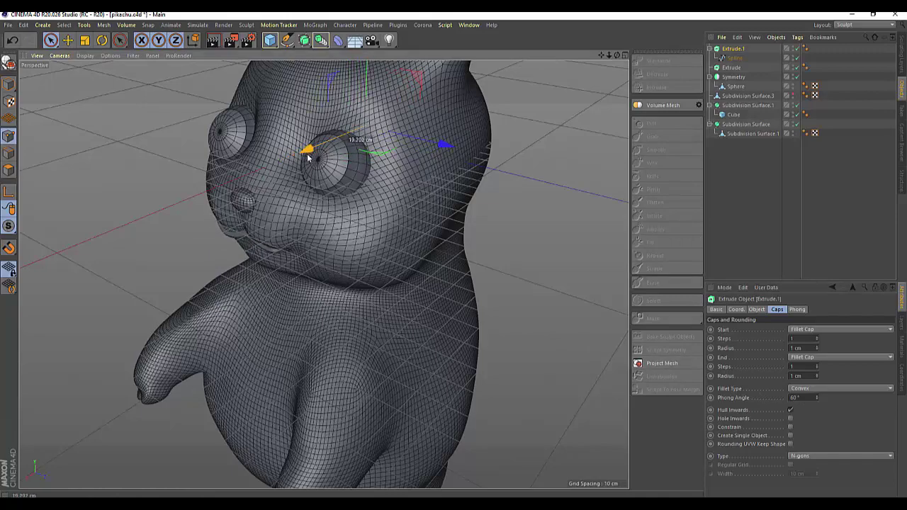
left_click_drag(307, 154, 309, 156)
mouse_move(617, 54)
left_mouse_down()
mouse_move(539, 93)
mouse_move(389, 97)
left_mouse_up()
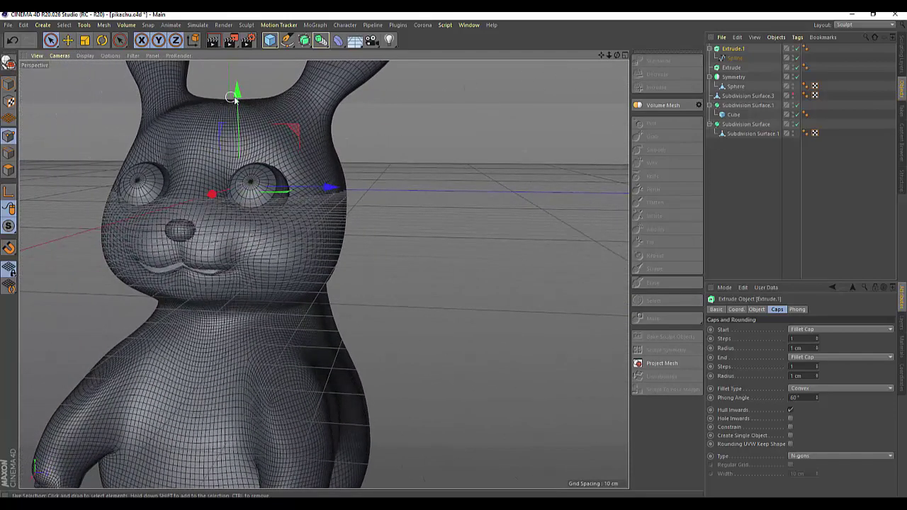
left_click_drag(238, 91, 239, 99)
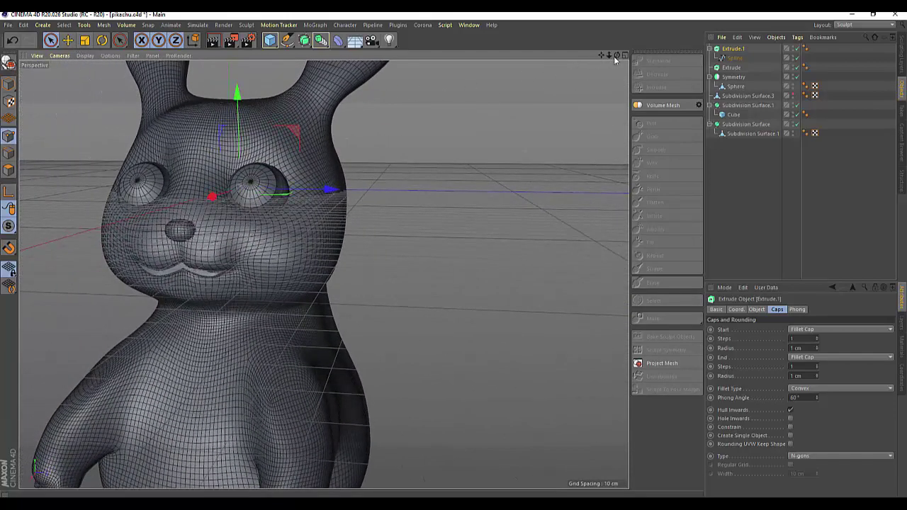
left_click_drag(615, 56, 567, 68)
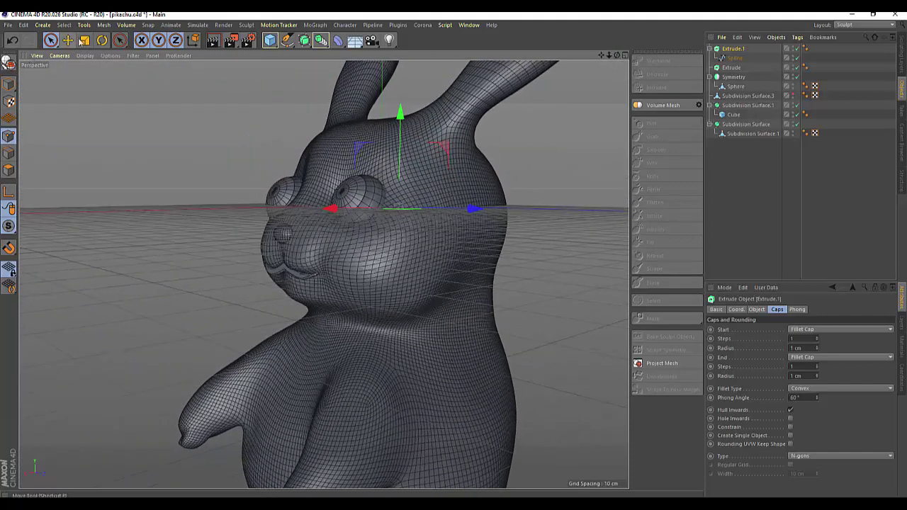
Select Extrude.1 together with its Spline child in the Object Manager
left_click(102, 41)
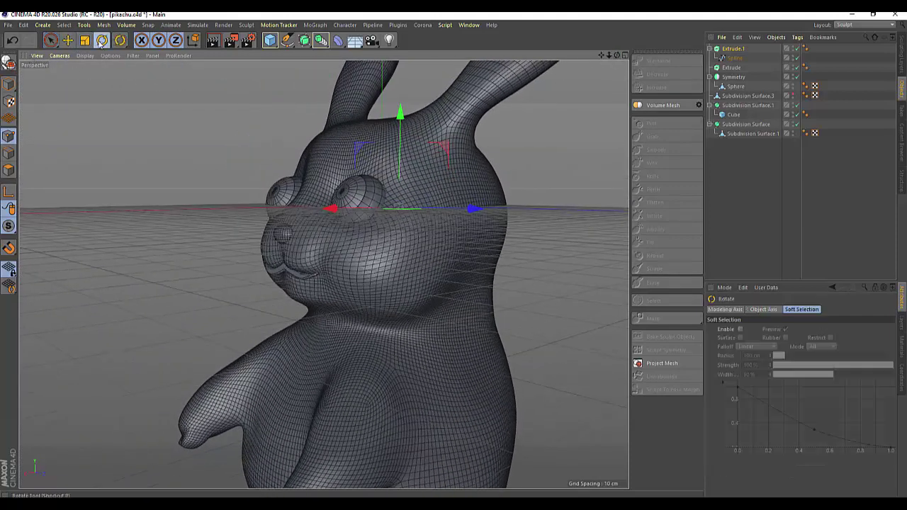
left_click(734, 49)
left_click(734, 59, "ctrl")
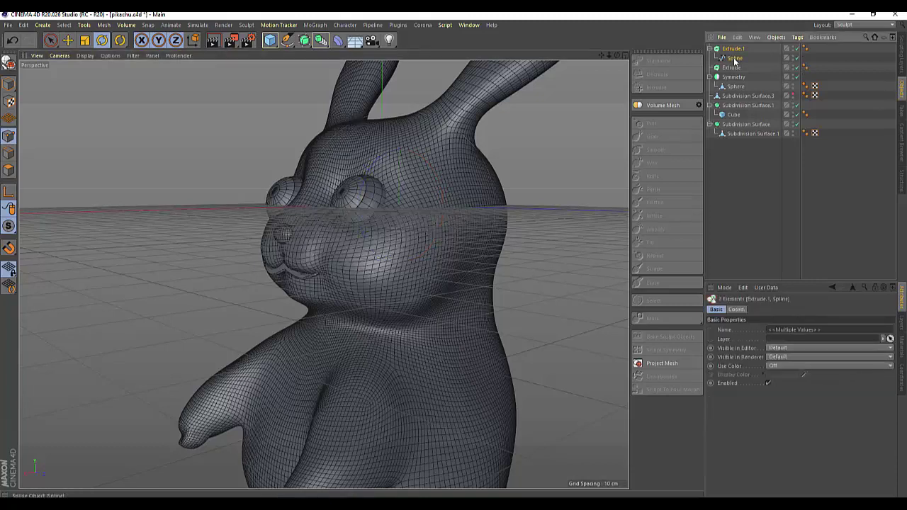
Convert the selected Extrude.1 and Spline into the editable polygon object Extrude.2
right_click(735, 61)
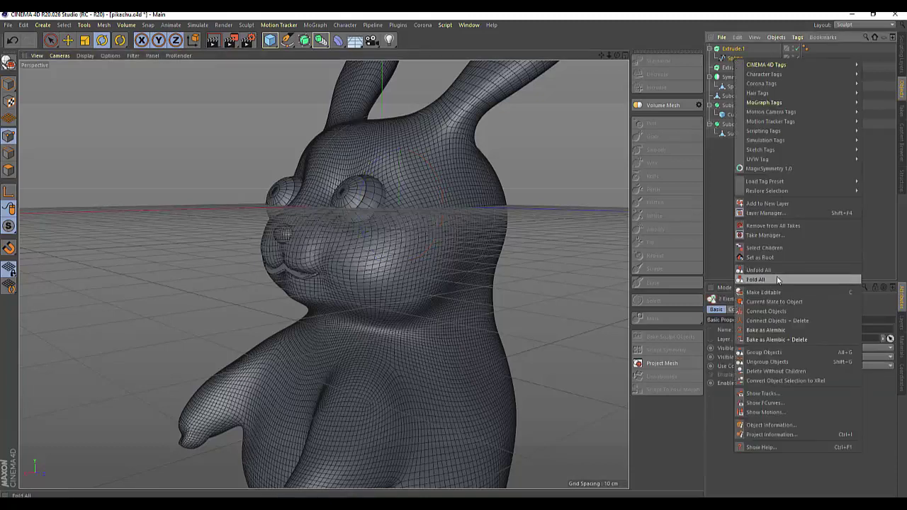
left_click(772, 321)
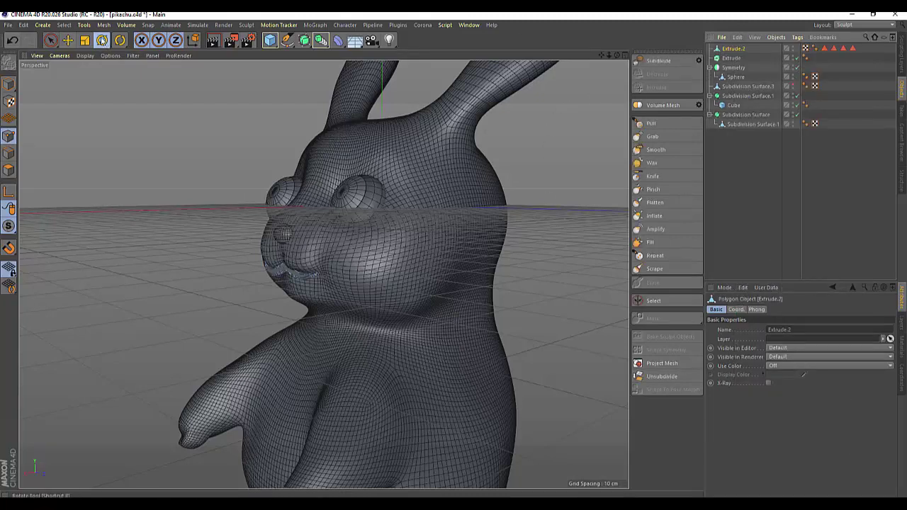
left_click(102, 39)
Tilt the mouth mesh about 19°, slide it 1.9 cm along X, then tilt it about -3.6° and deselect
left_click(8, 83)
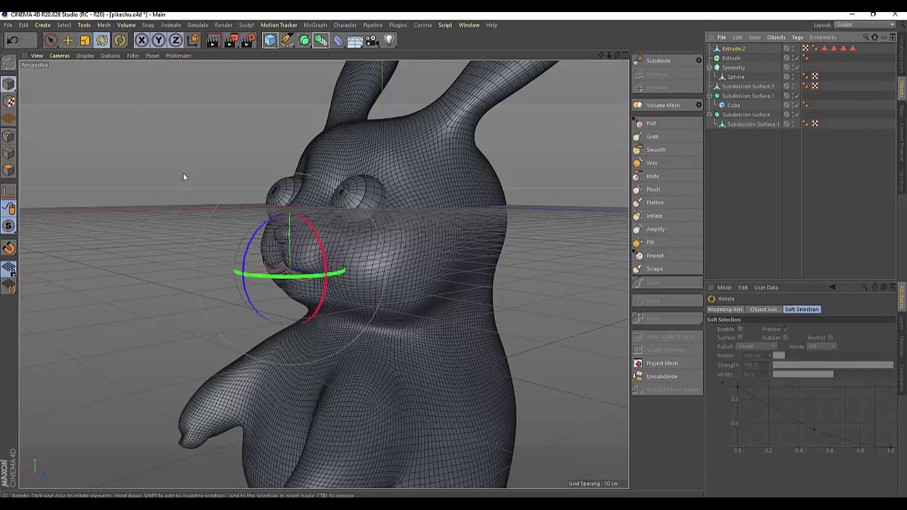
left_click_drag(243, 257, 248, 279)
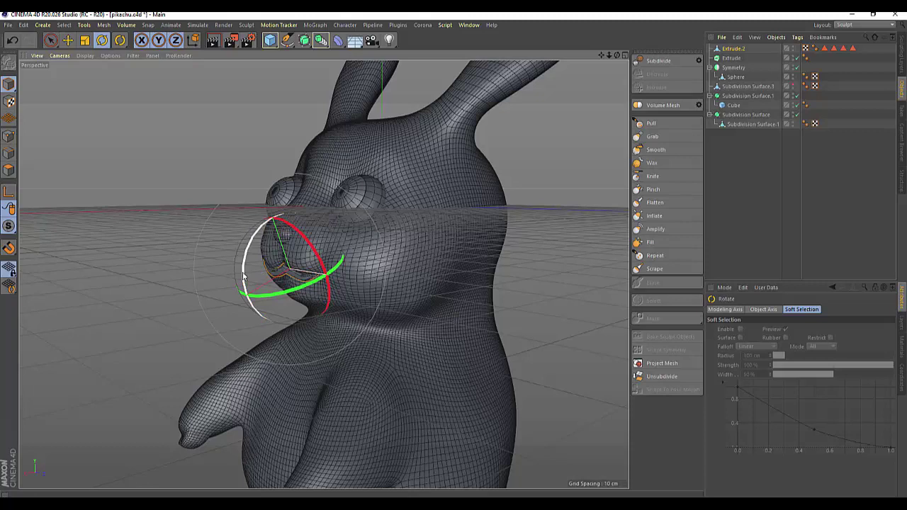
left_click(68, 40)
mouse_move(214, 317)
left_mouse_down()
mouse_move(177, 312)
mouse_move(111, 344)
left_mouse_up()
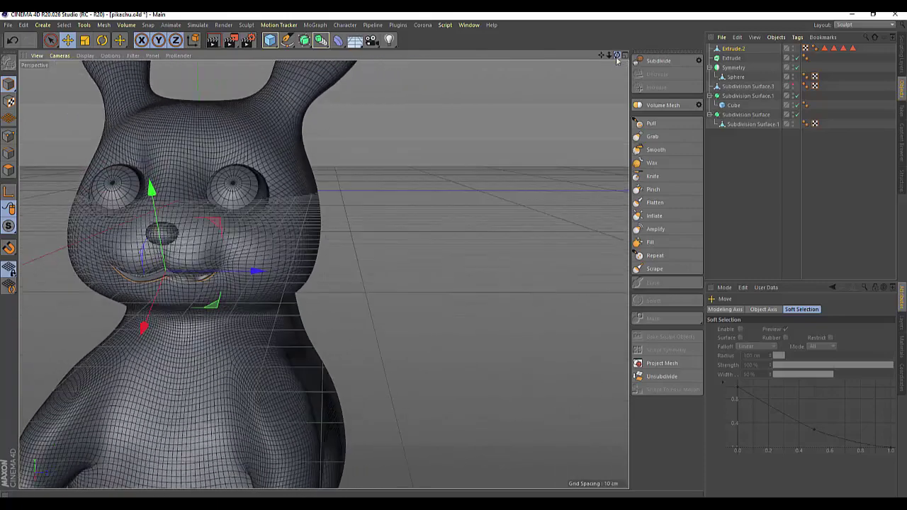
left_click(103, 40)
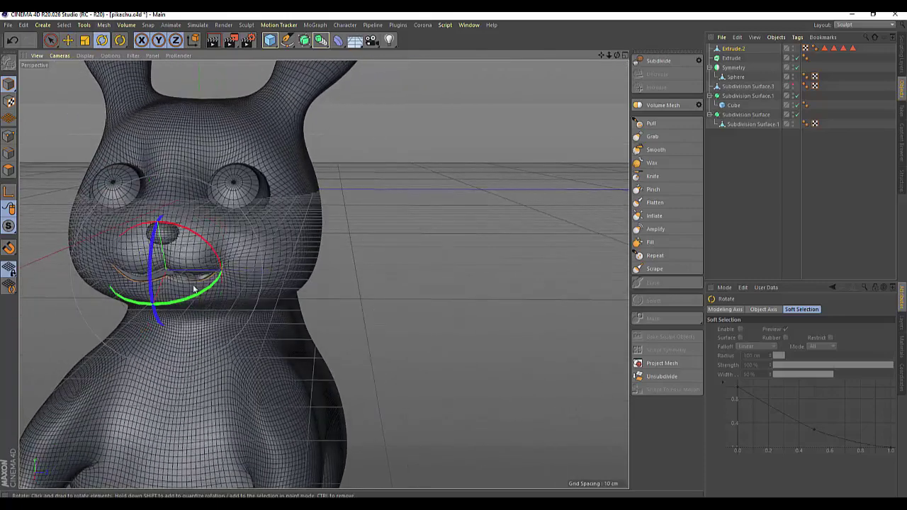
left_click_drag(194, 296, 195, 299)
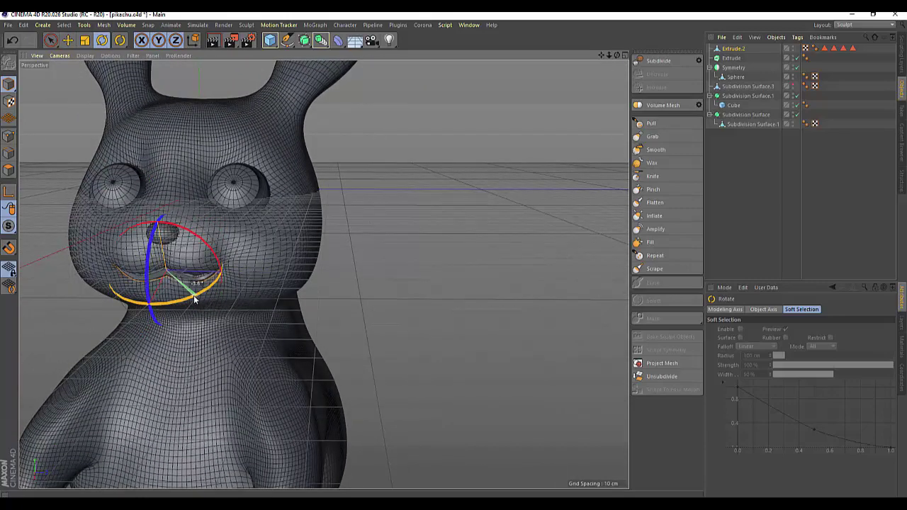
left_click(503, 363)
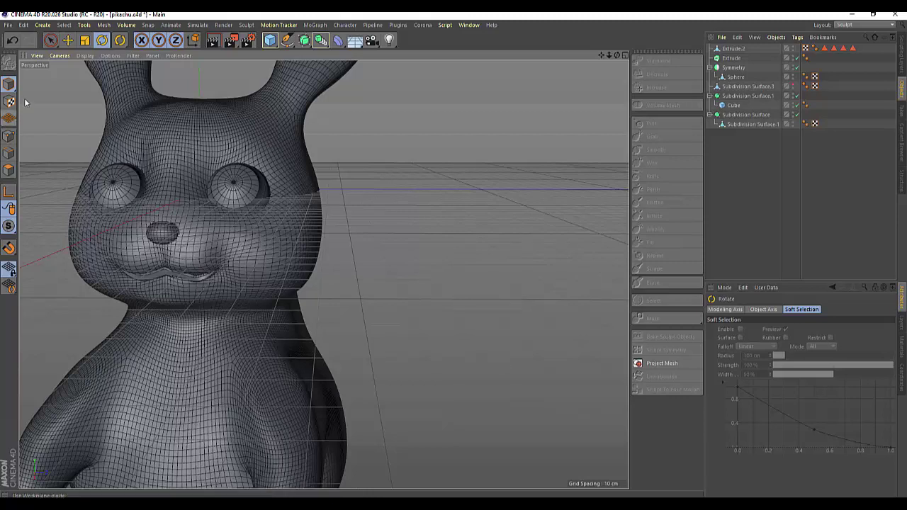
Shift Extrude.2 about 0.8 cm so it sits snugly below Pikachu's nose
left_click(68, 40)
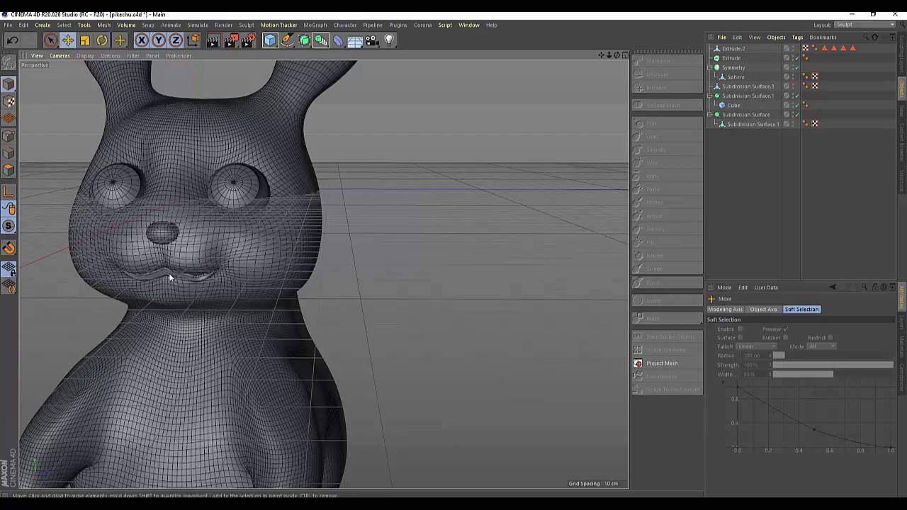
left_click_drag(170, 277, 138, 327)
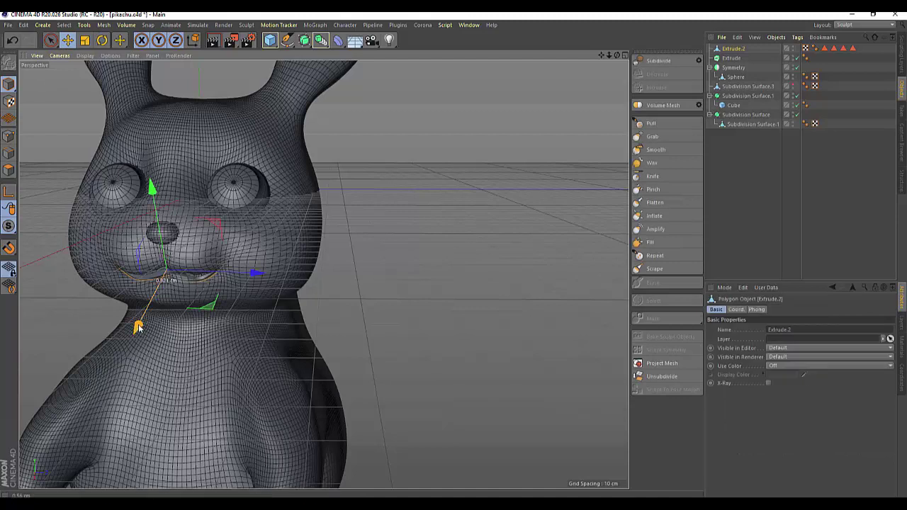
left_click_drag(138, 328, 137, 327)
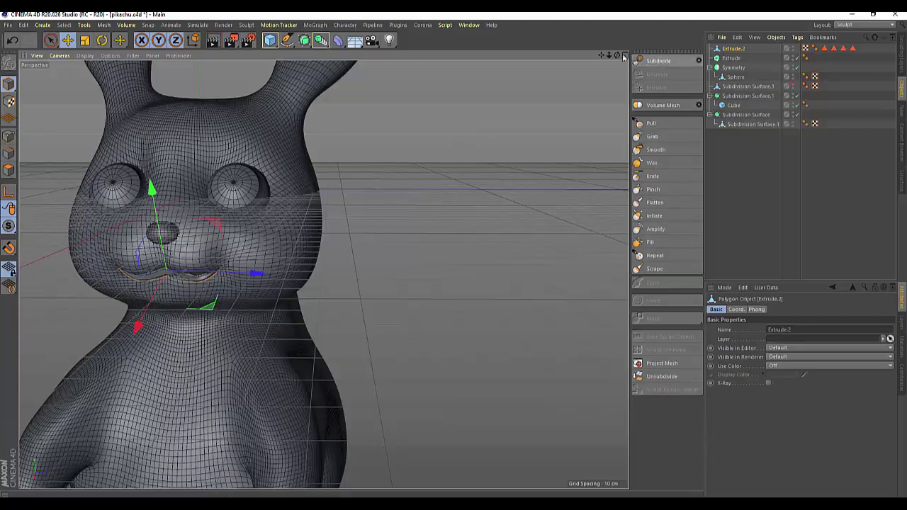
left_click_drag(617, 55, 567, 71)
mouse_move(616, 56)
left_mouse_down()
mouse_move(567, 64)
mouse_move(609, 68)
left_mouse_up()
scroll(88, 290, "up", 3)
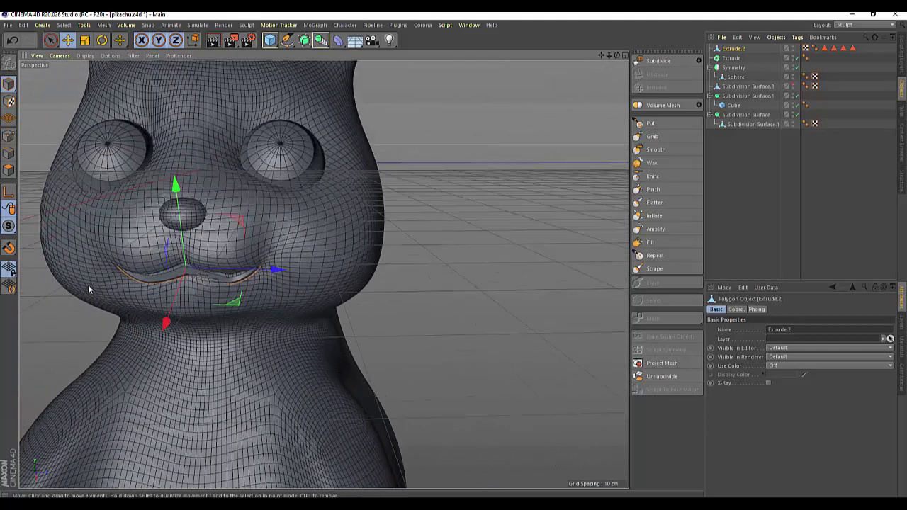
scroll(89, 290, "down", 1)
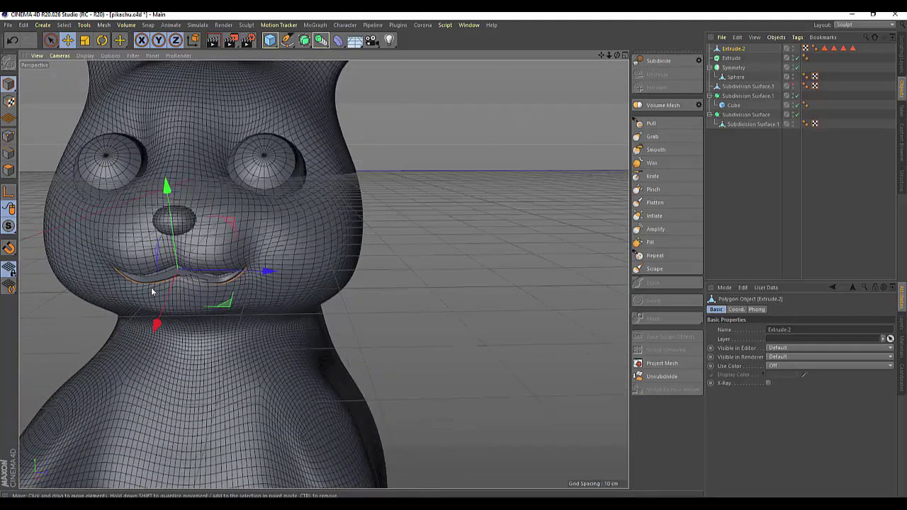
left_click(655, 150)
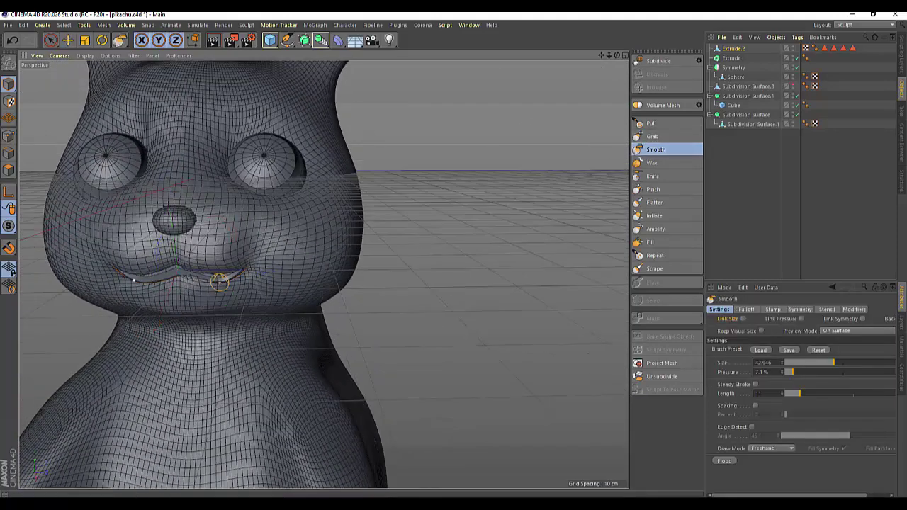
mouse_move(216, 280)
left_mouse_down()
mouse_move(239, 276)
mouse_move(156, 273)
mouse_move(187, 273)
left_mouse_up()
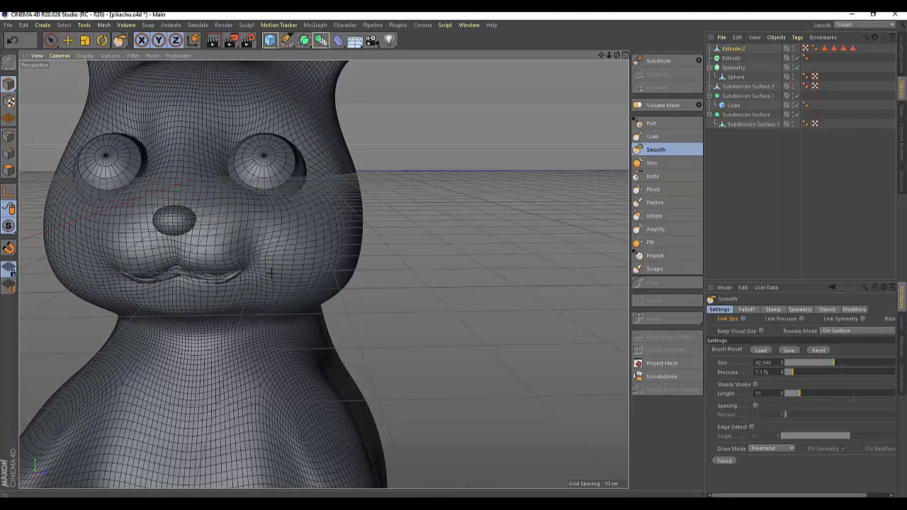
key("ctrl+z")
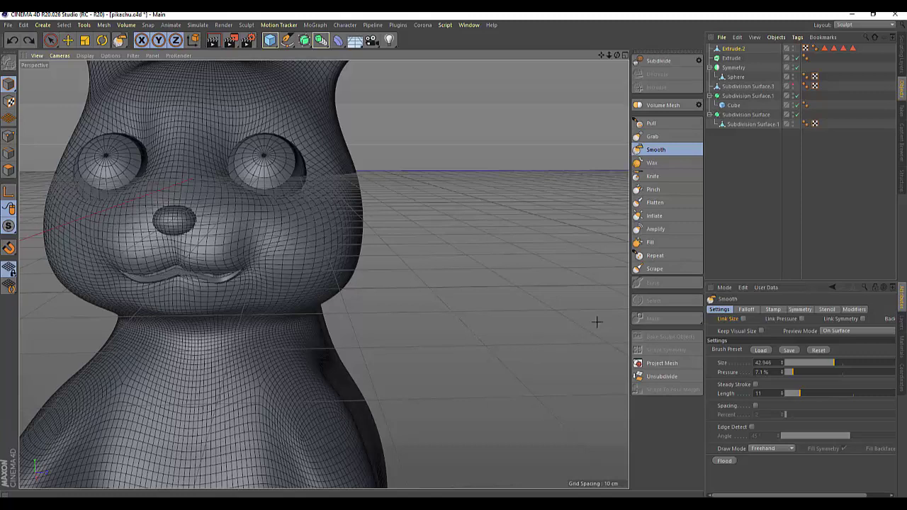
left_click(304, 40)
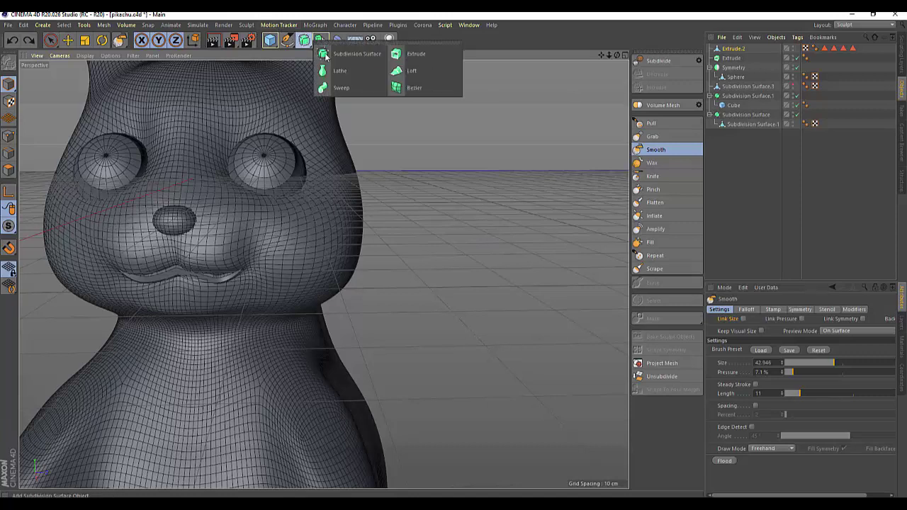
left_click(377, 73, "alt")
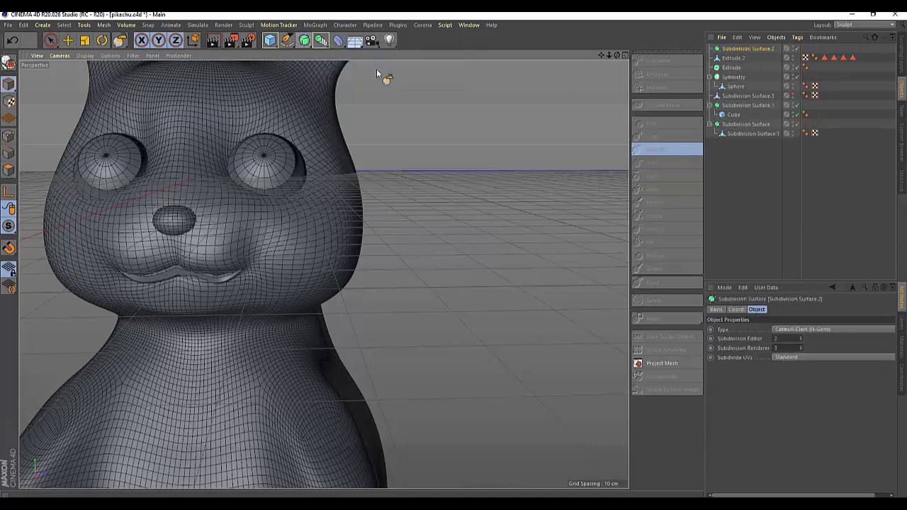
left_click(731, 55)
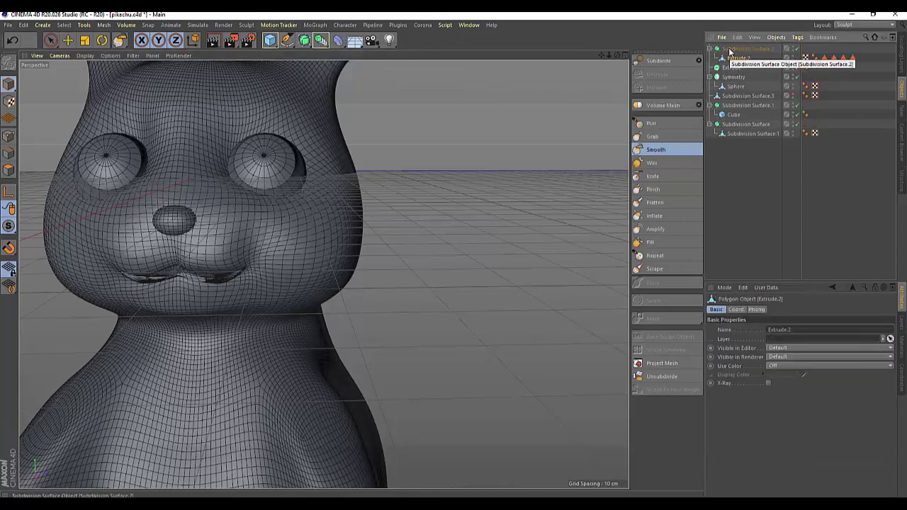
left_click_drag(736, 57, 734, 46)
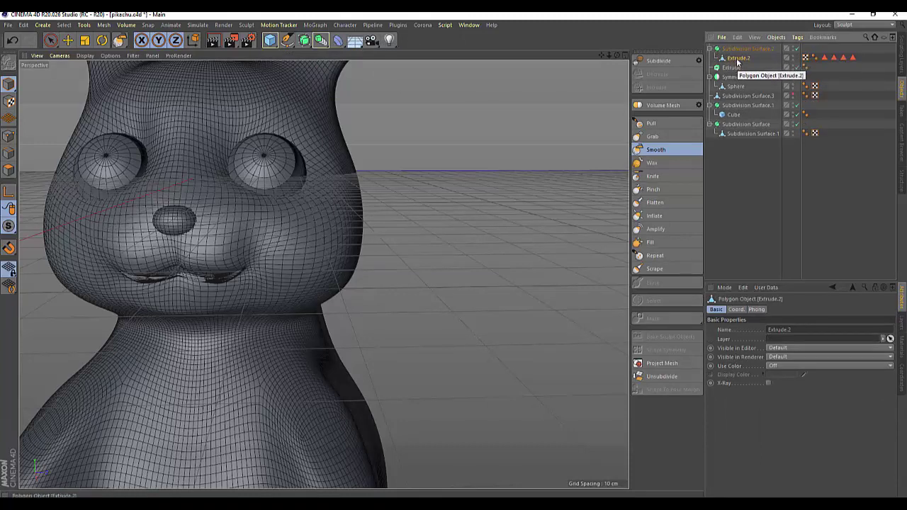
left_click(734, 57)
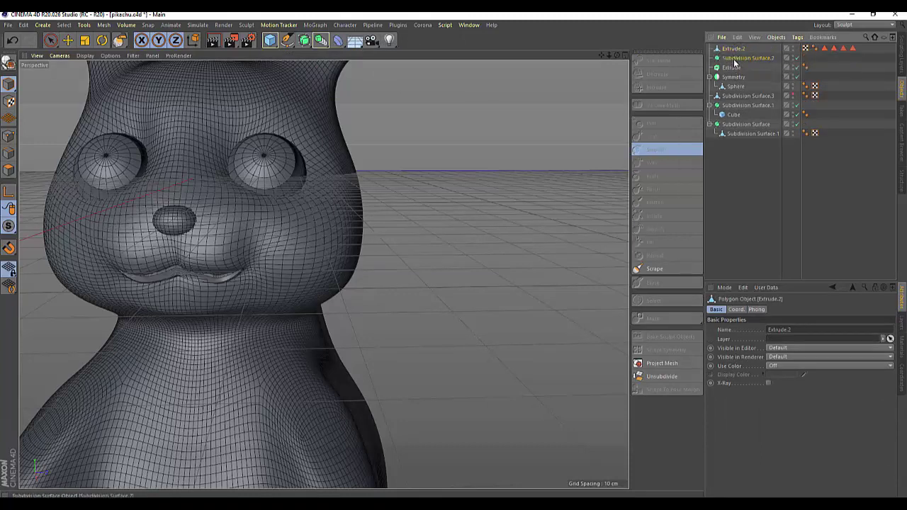
key("Delete")
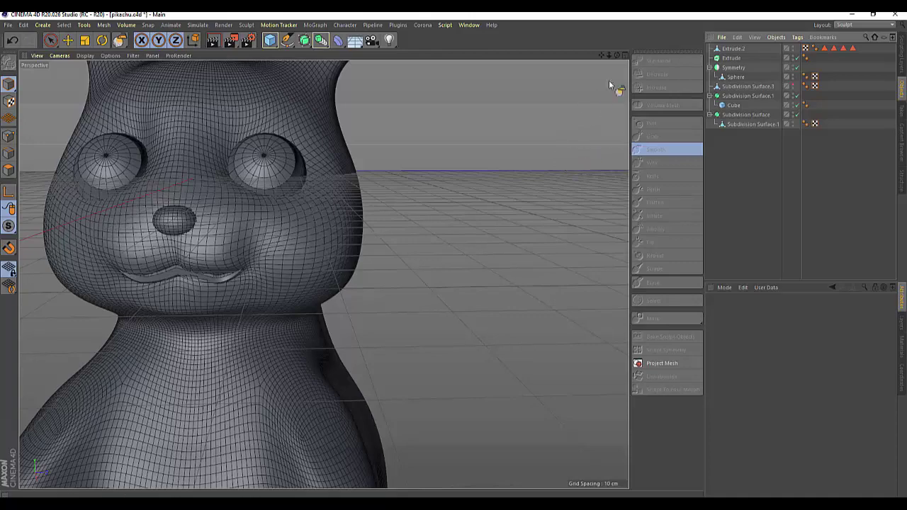
mouse_move(617, 55)
left_mouse_down()
mouse_move(581, 63)
mouse_move(424, 343)
left_mouse_up()
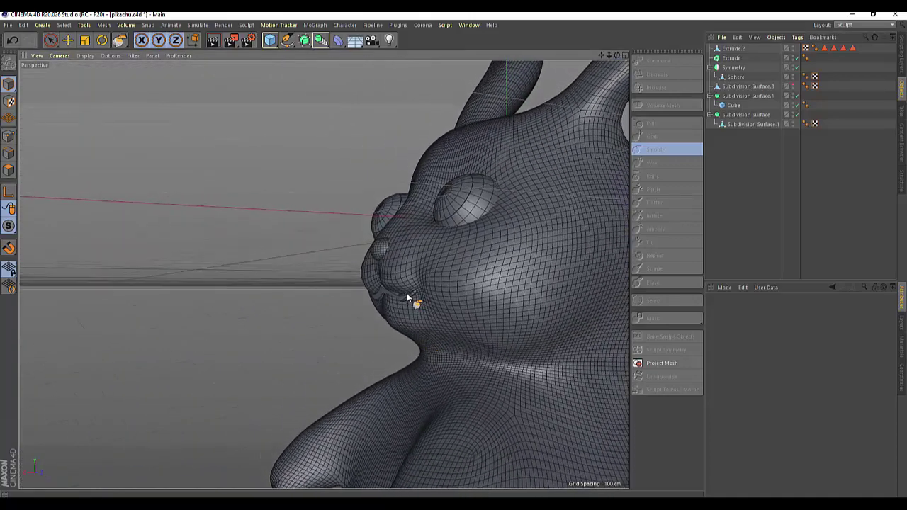
left_click(734, 48)
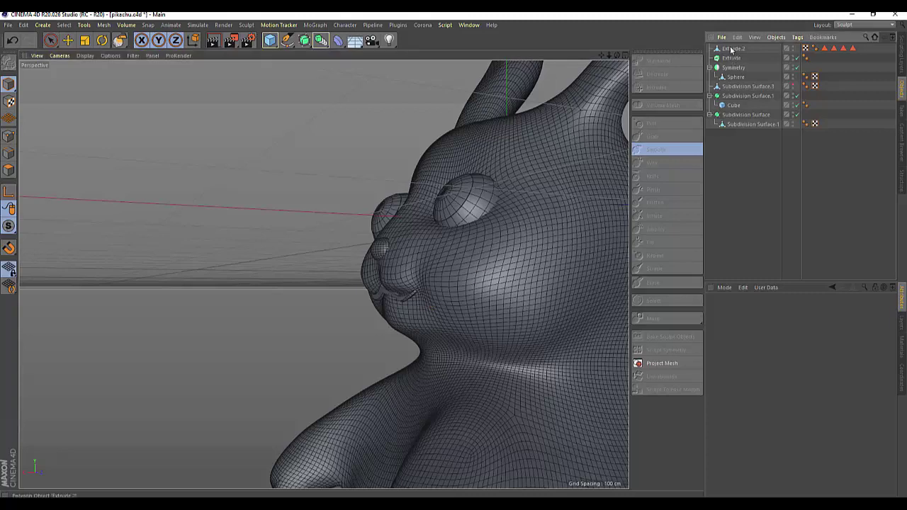
left_click(9, 136)
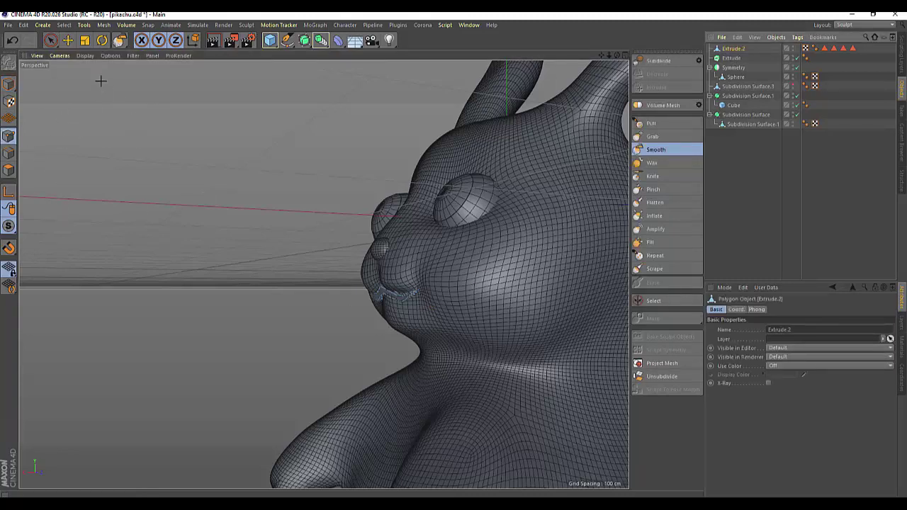
scroll(358, 199, "down", 5)
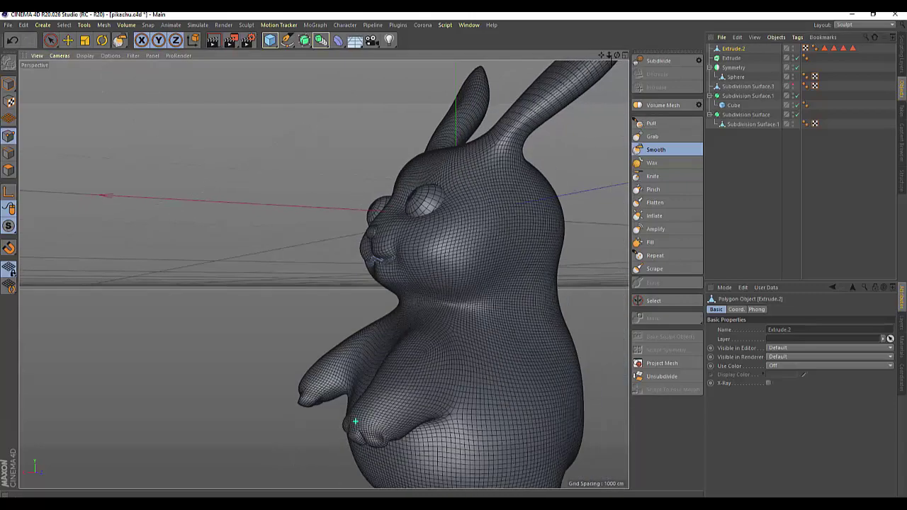
mouse_move(609, 56)
left_mouse_down()
mouse_move(622, 60)
mouse_move(582, 64)
left_mouse_up()
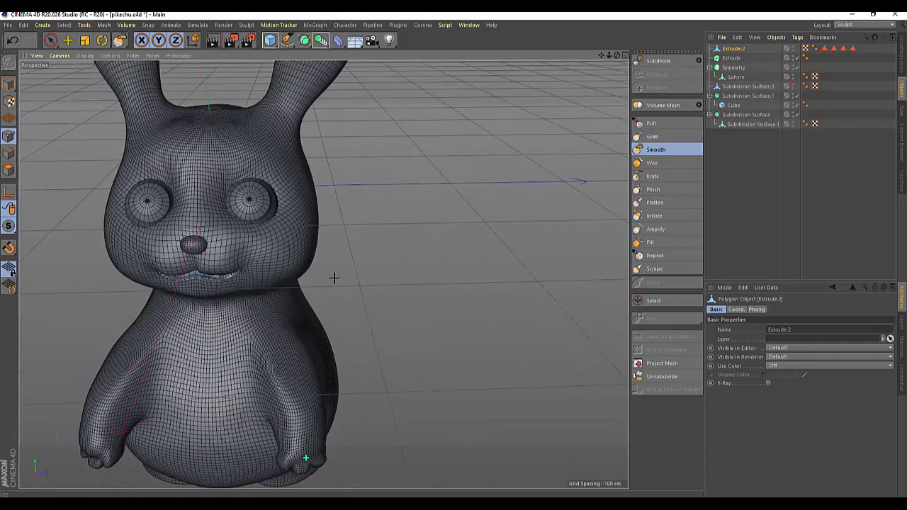
scroll(334, 277, "down", 3)
scroll(315, 243, "down", 2)
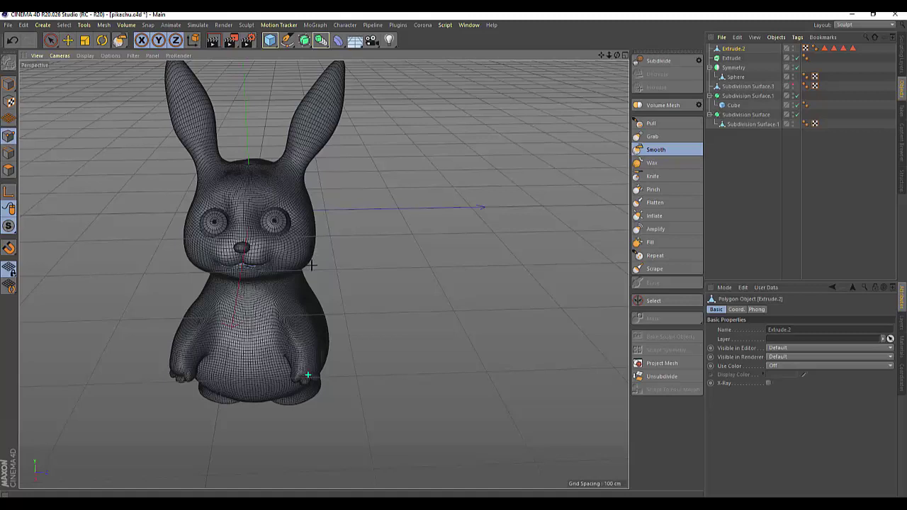
left_click_drag(312, 266, 366, 284, "alt")
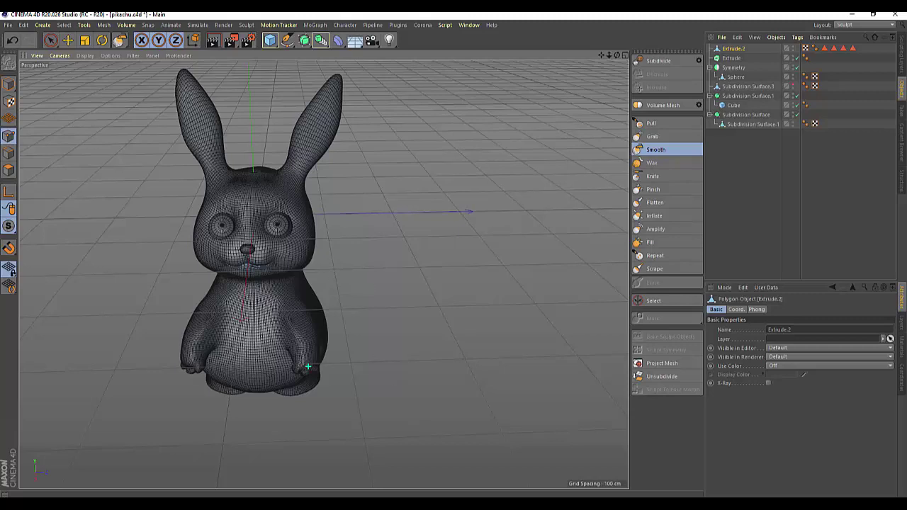
left_click(475, 479)
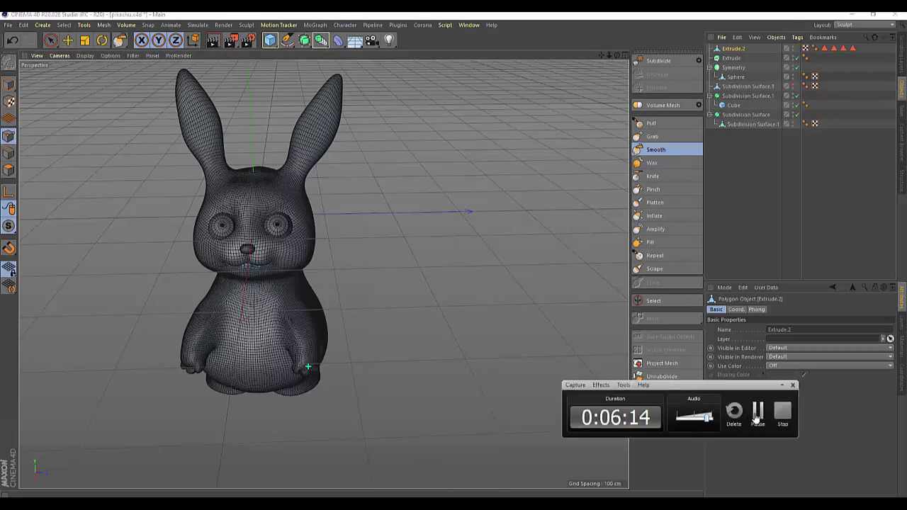